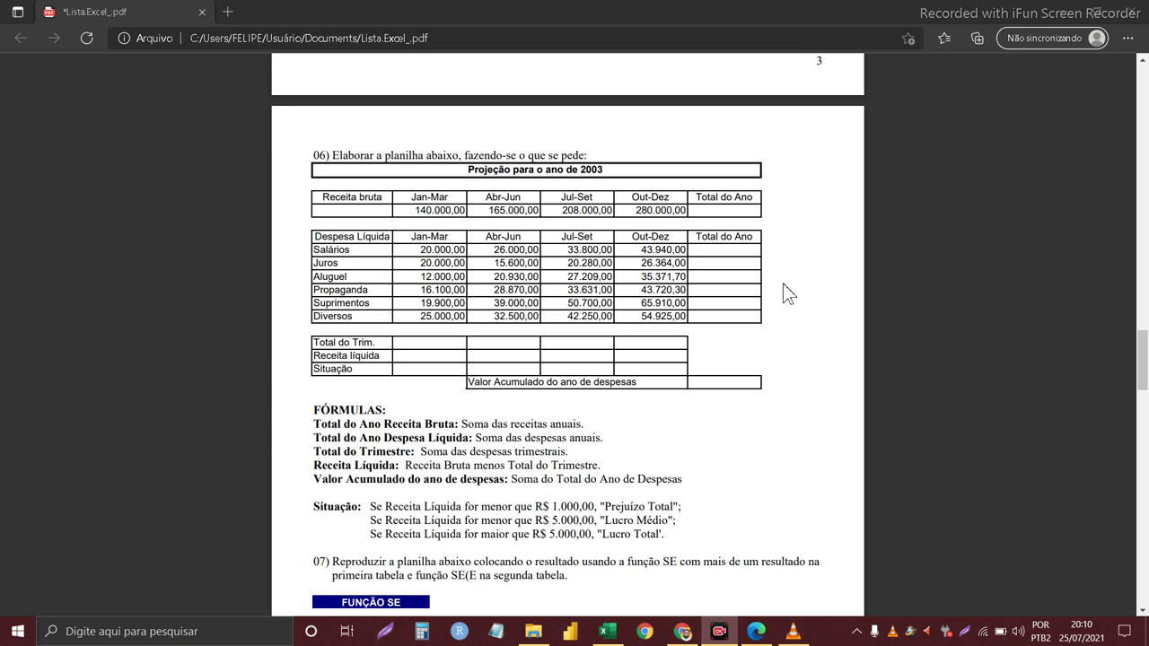
- Review the exercise's 'Projeção para o ano de 2003' title and the Jan-Mar gross revenue value
scroll(385, 367, up, 1)
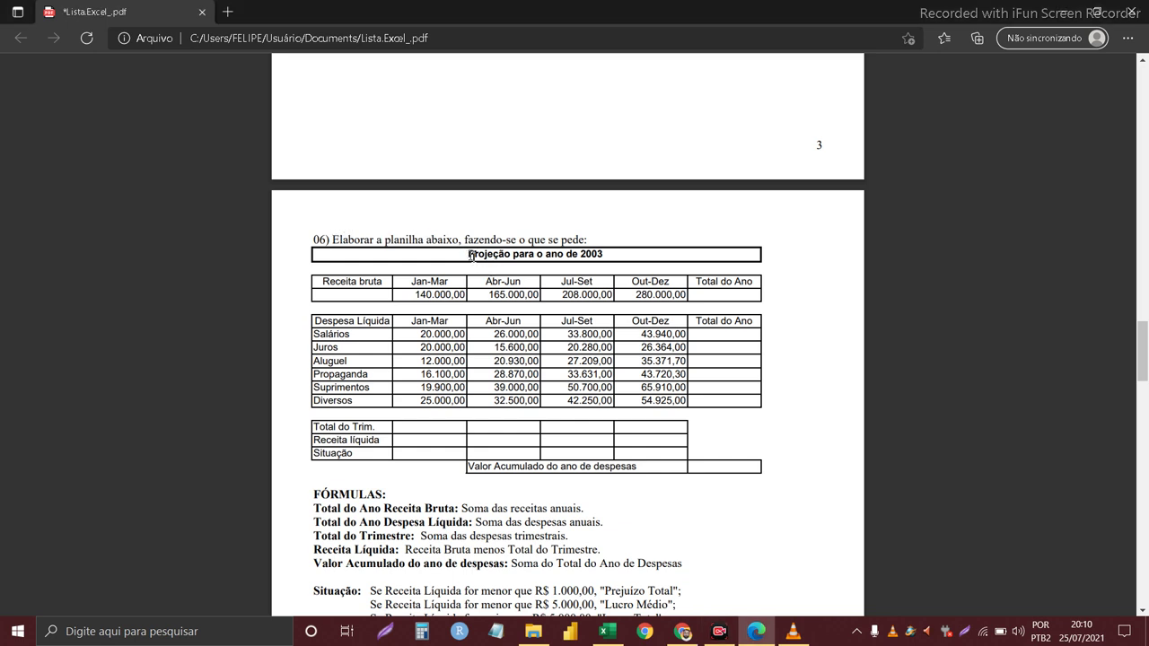
drag(470, 255, 604, 259)
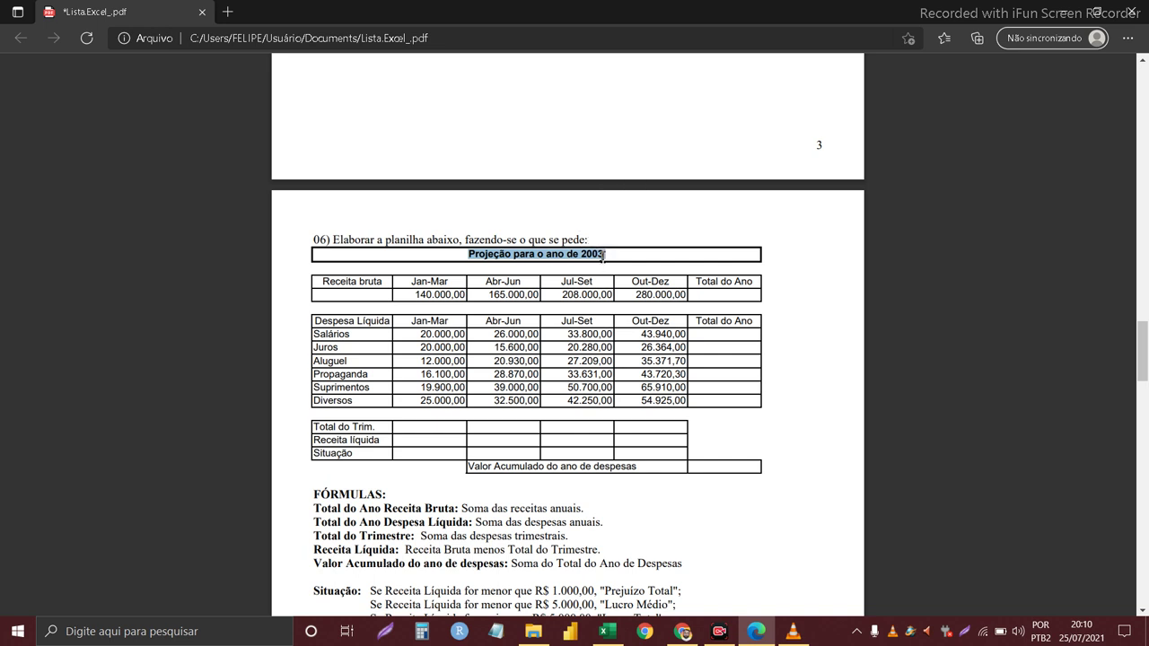
click(602, 256)
drag(583, 255, 607, 258)
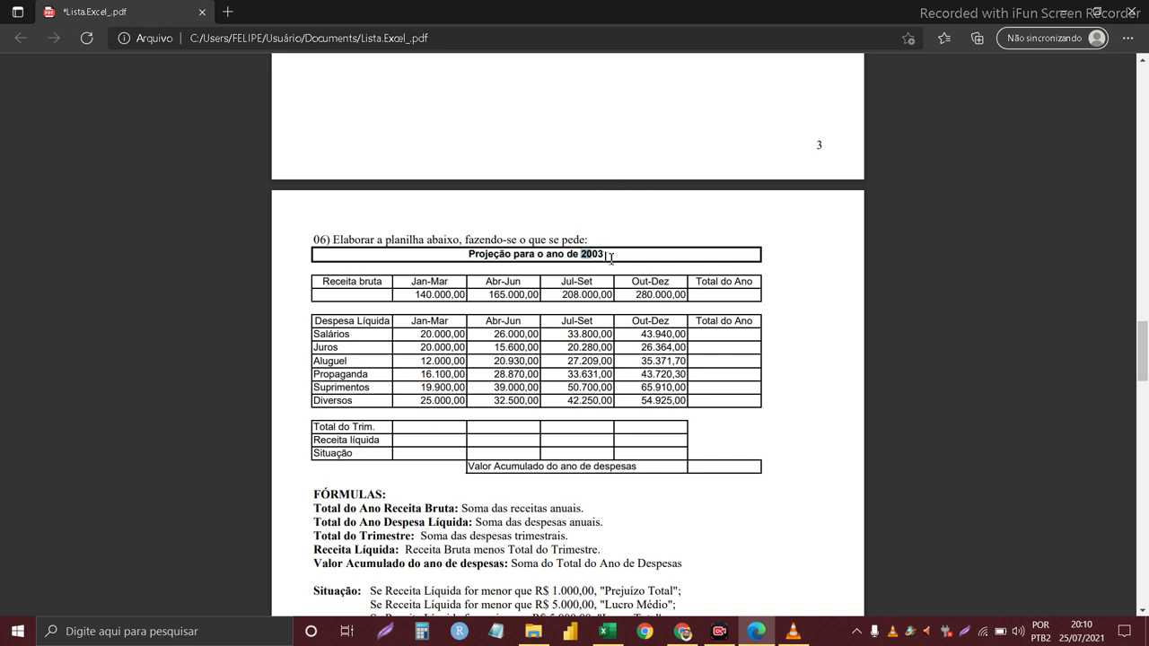
click(604, 268)
drag(413, 295, 460, 296)
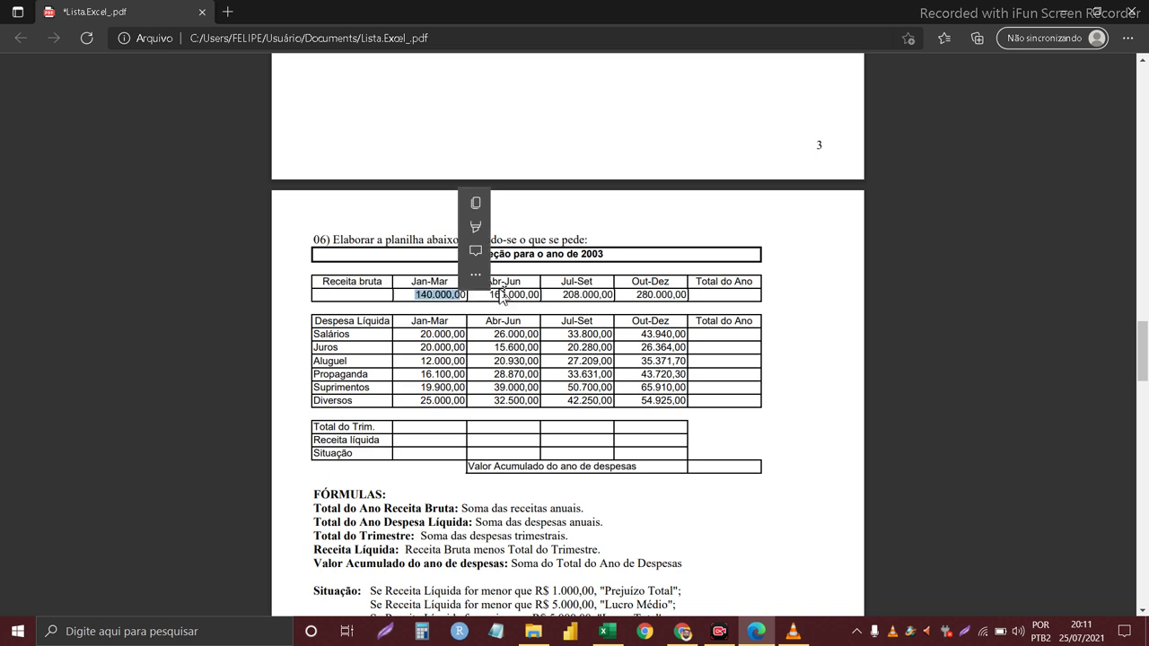
click(491, 291)
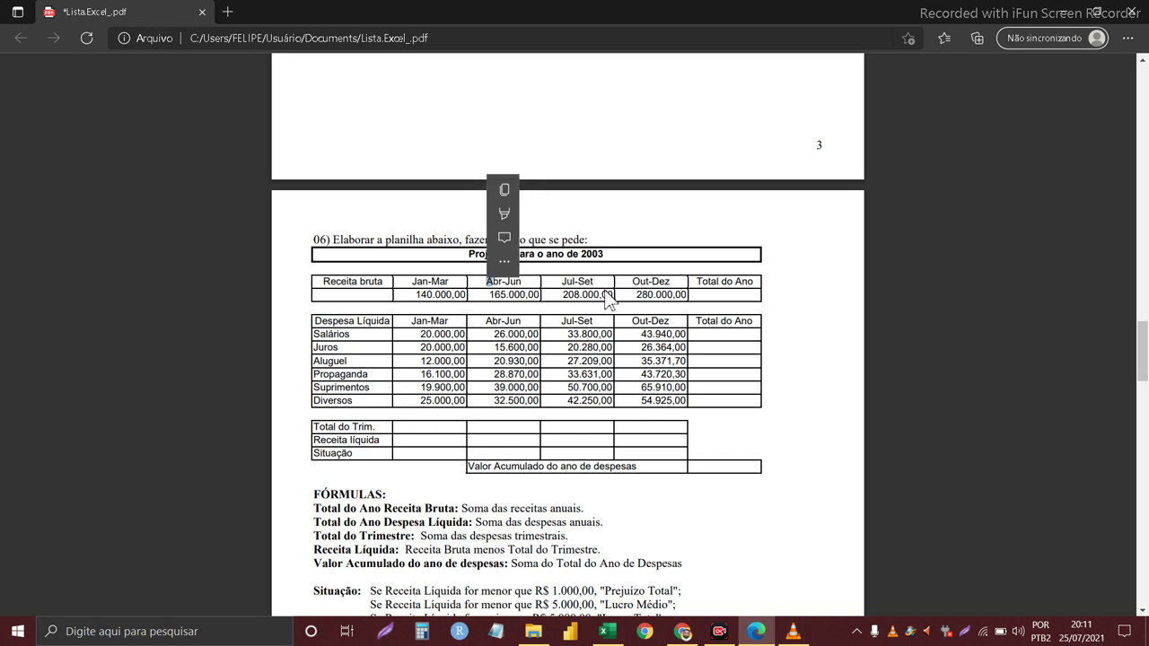
click(614, 236)
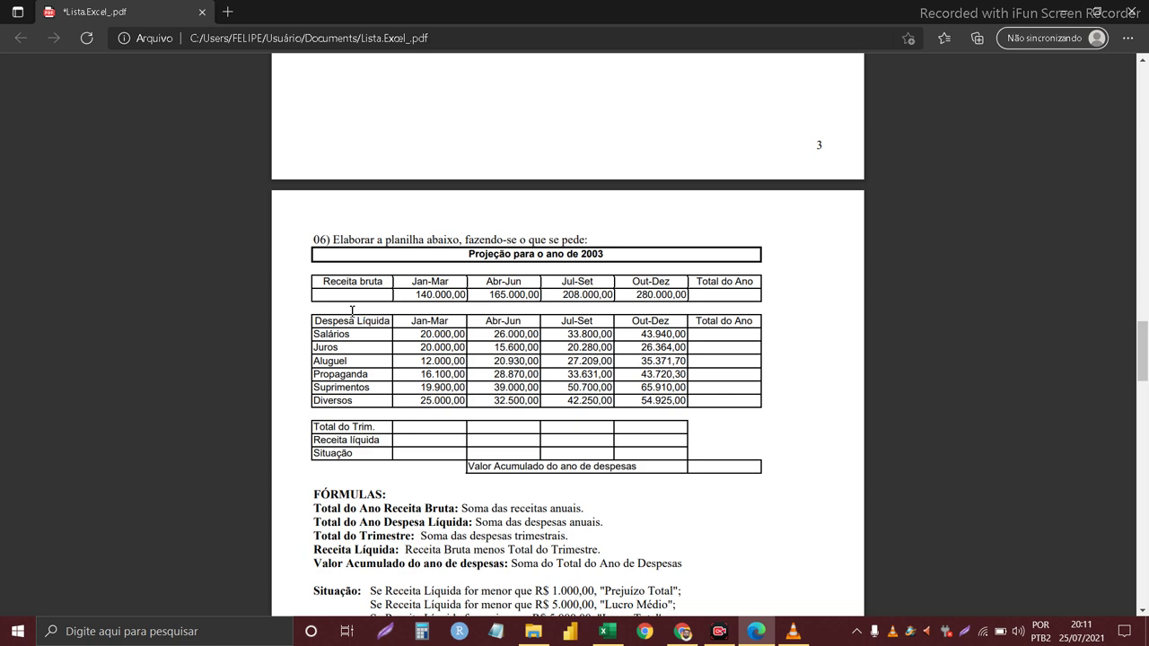
- Read the expense Total header and the Prejuízo and Se Situação rules in the statement
scroll(294, 314, down, 1)
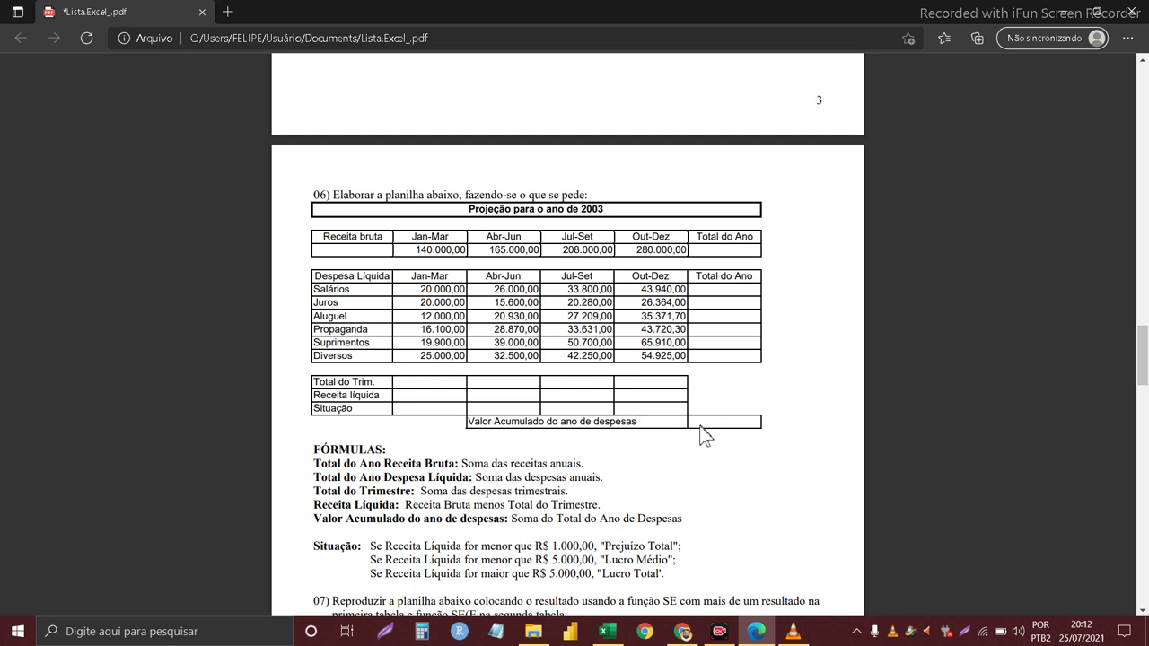
scroll(419, 395, down, 1)
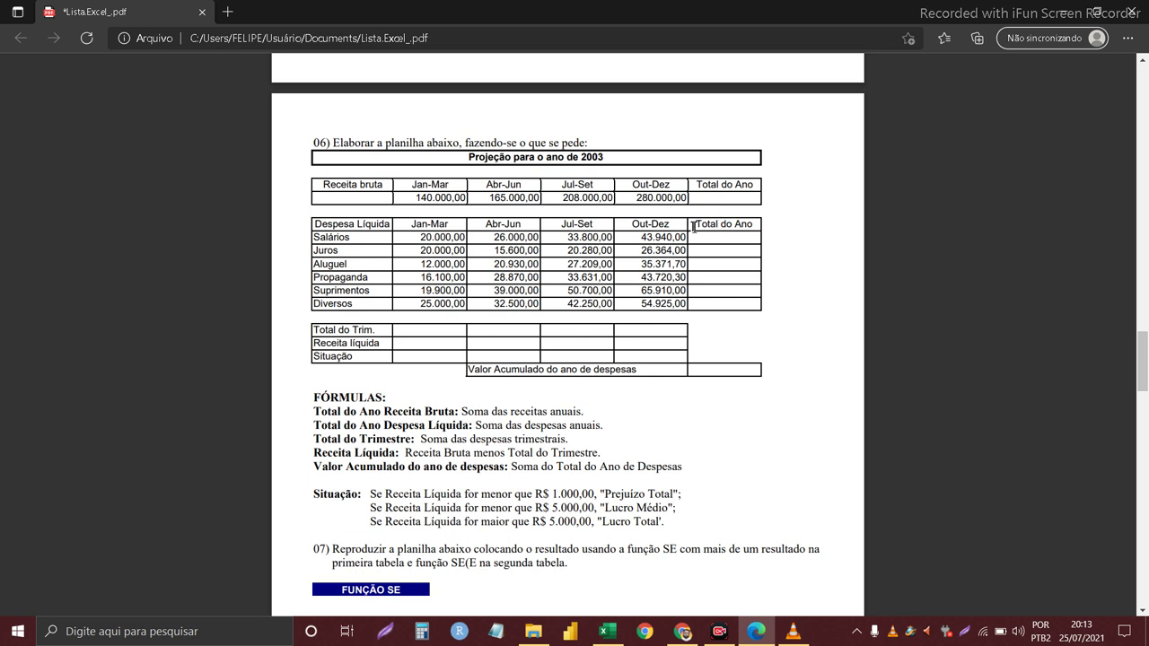
drag(697, 224, 726, 238)
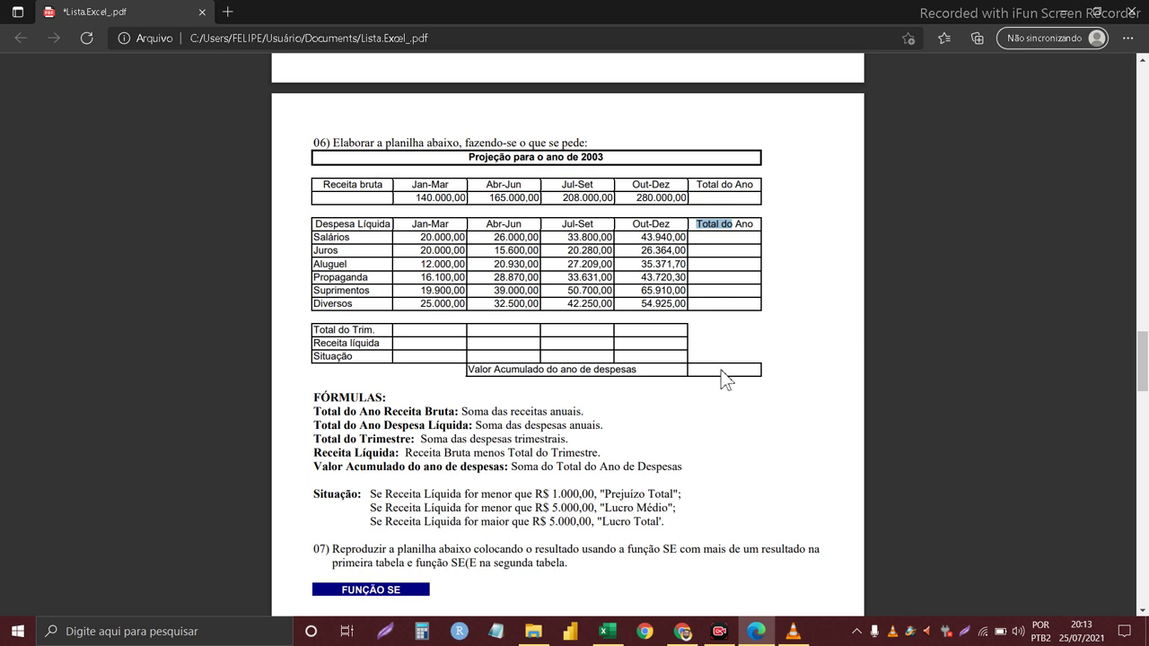
click(415, 356)
double_click(624, 496)
click(494, 473)
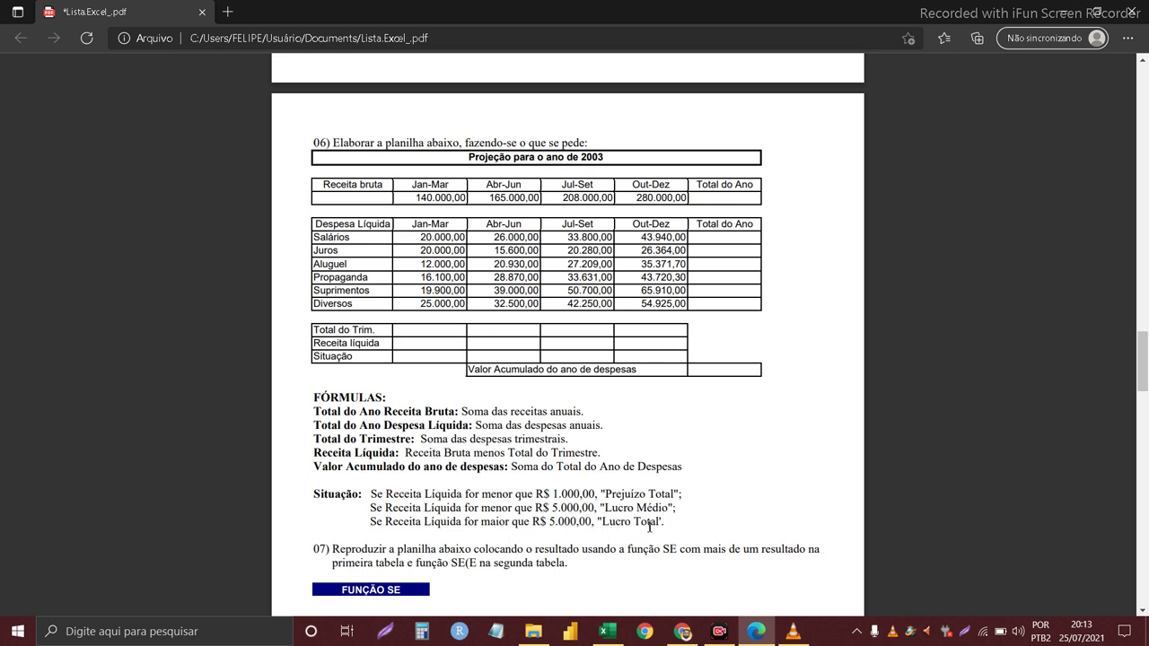
double_click(374, 494)
double_click(376, 508)
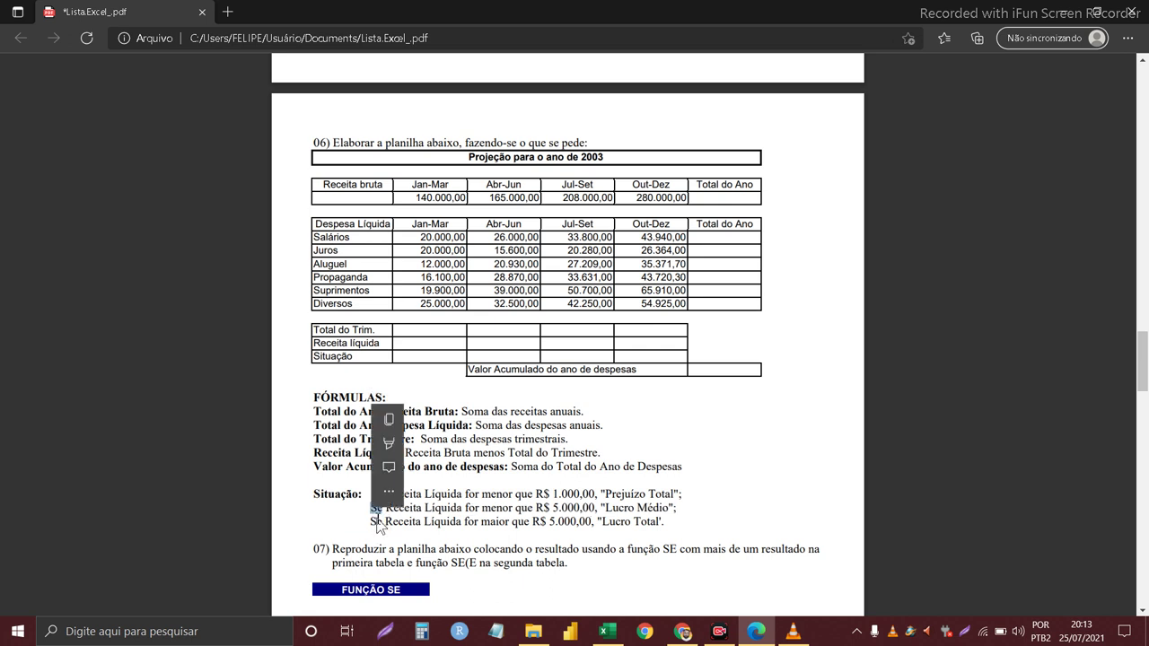
double_click(376, 521)
click(330, 529)
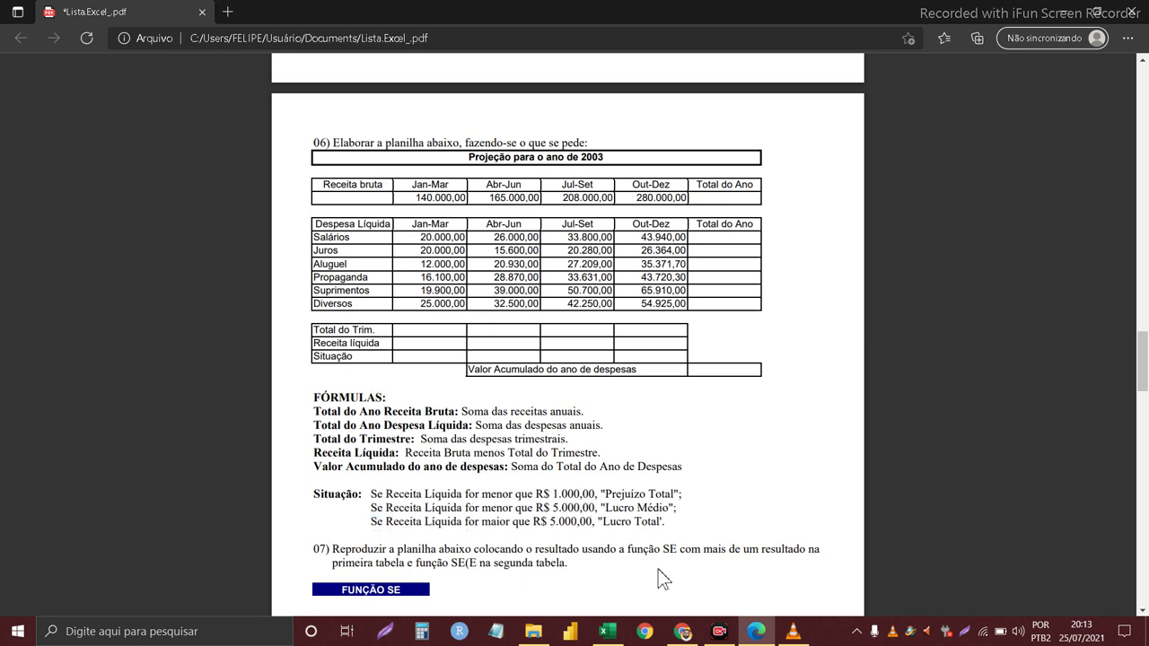
- Apply the Contábil R$ accounting format to revenue C101:F101 and expenses C104:F109
click(607, 631)
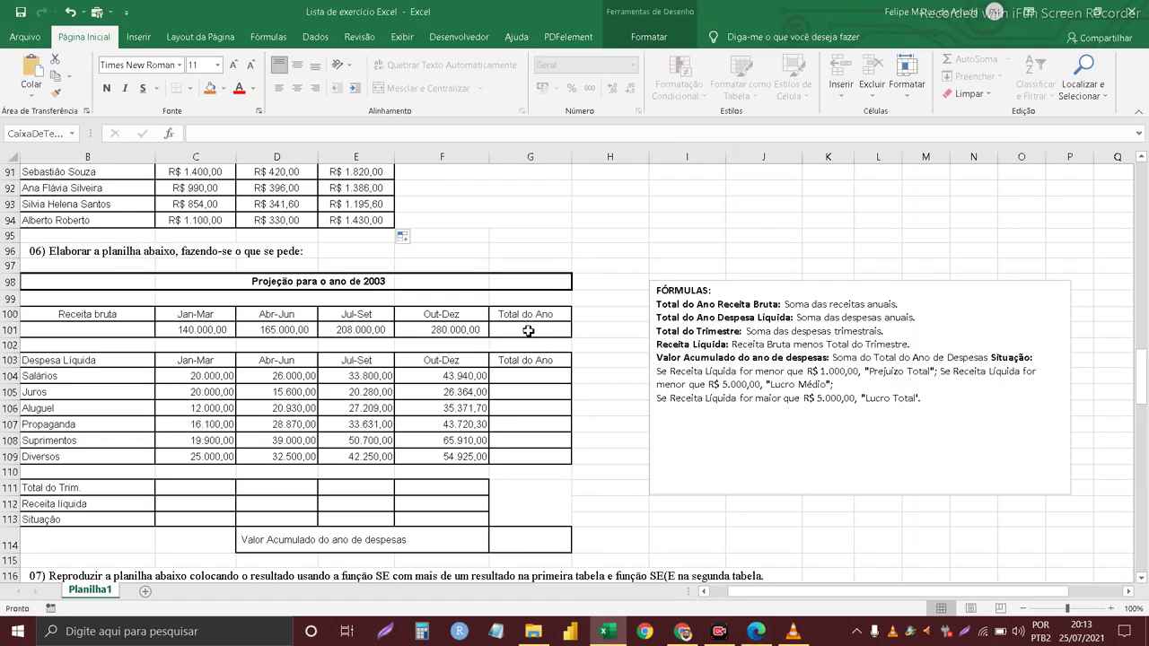
click(528, 331)
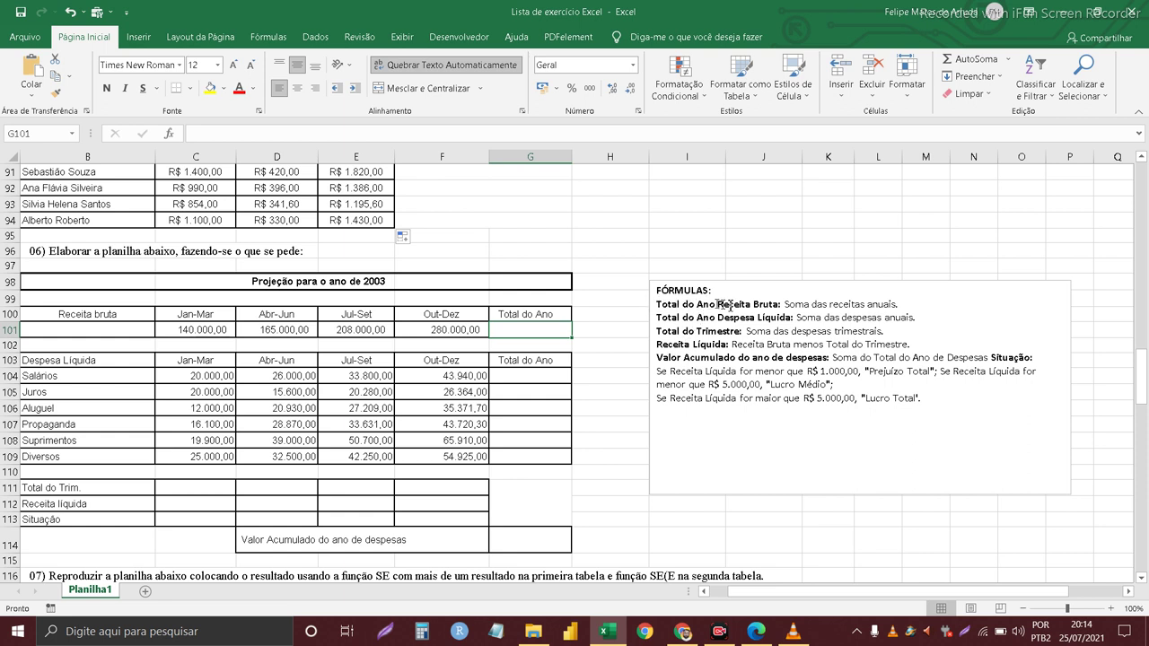
drag(183, 338, 421, 330)
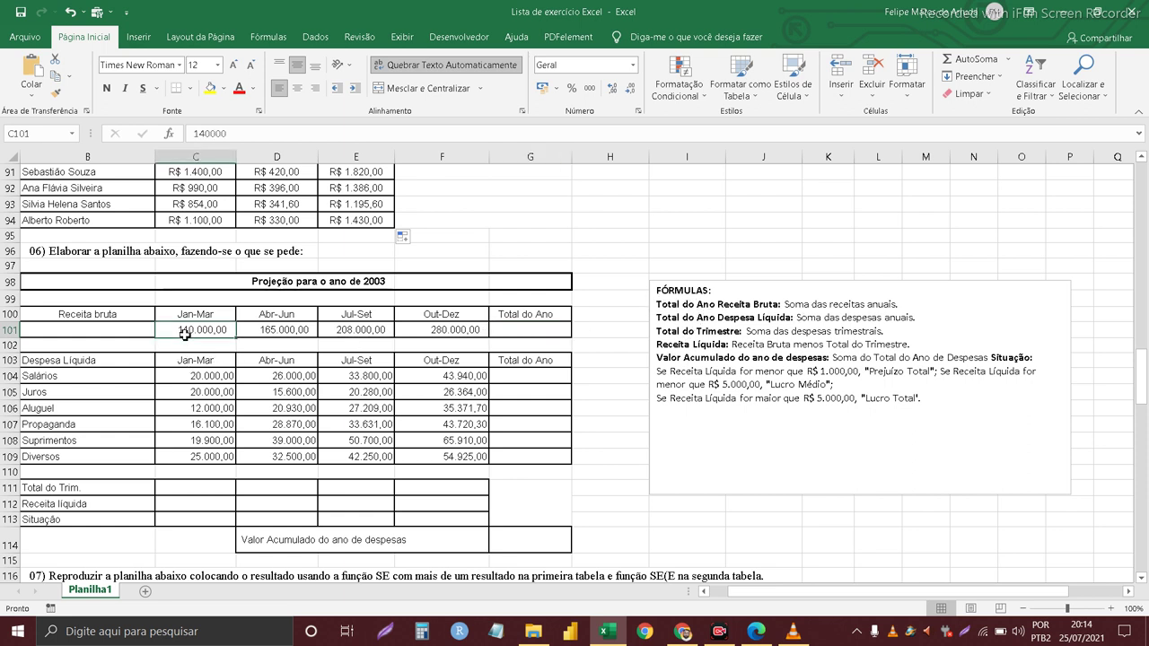
click(542, 87)
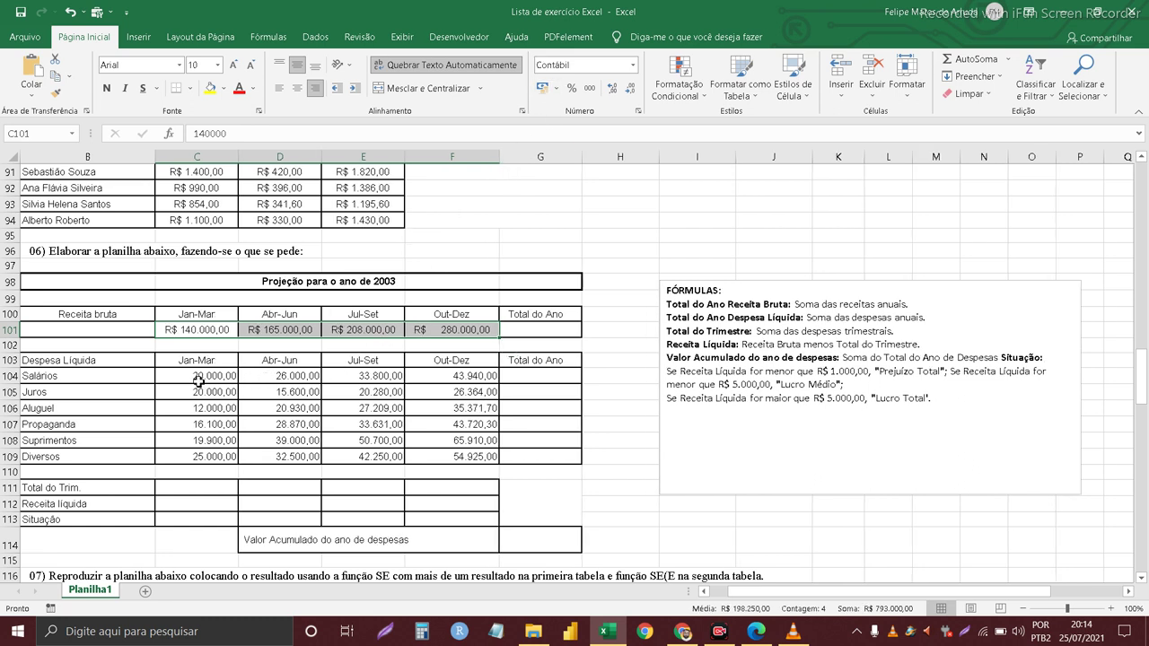
drag(199, 377, 426, 459)
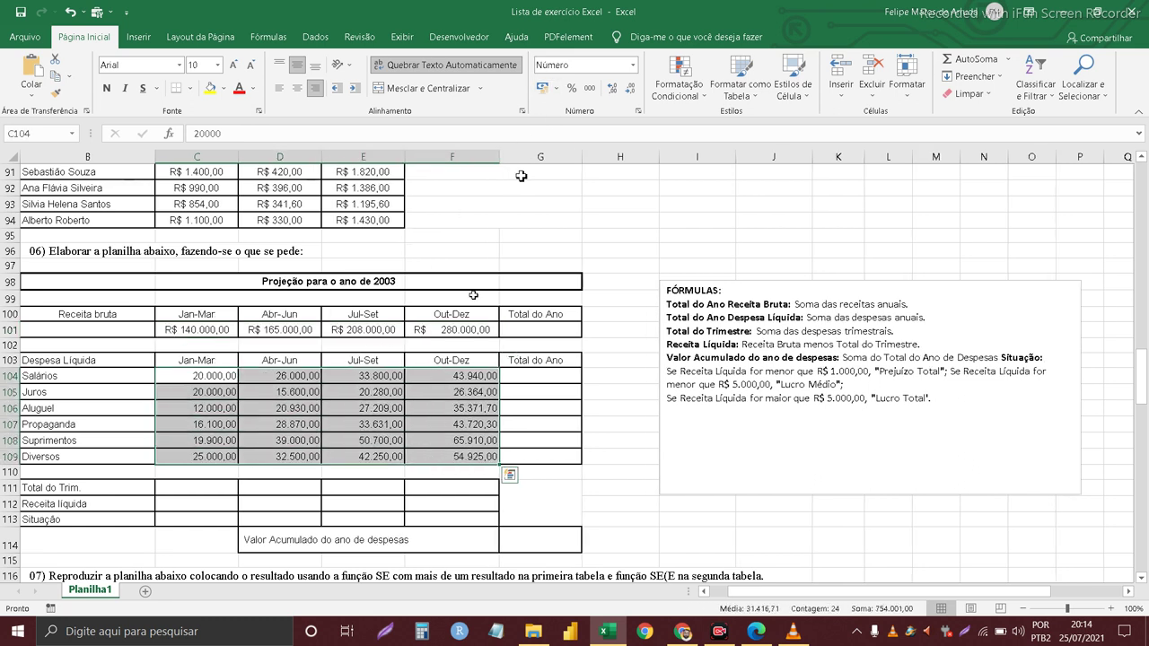
click(542, 87)
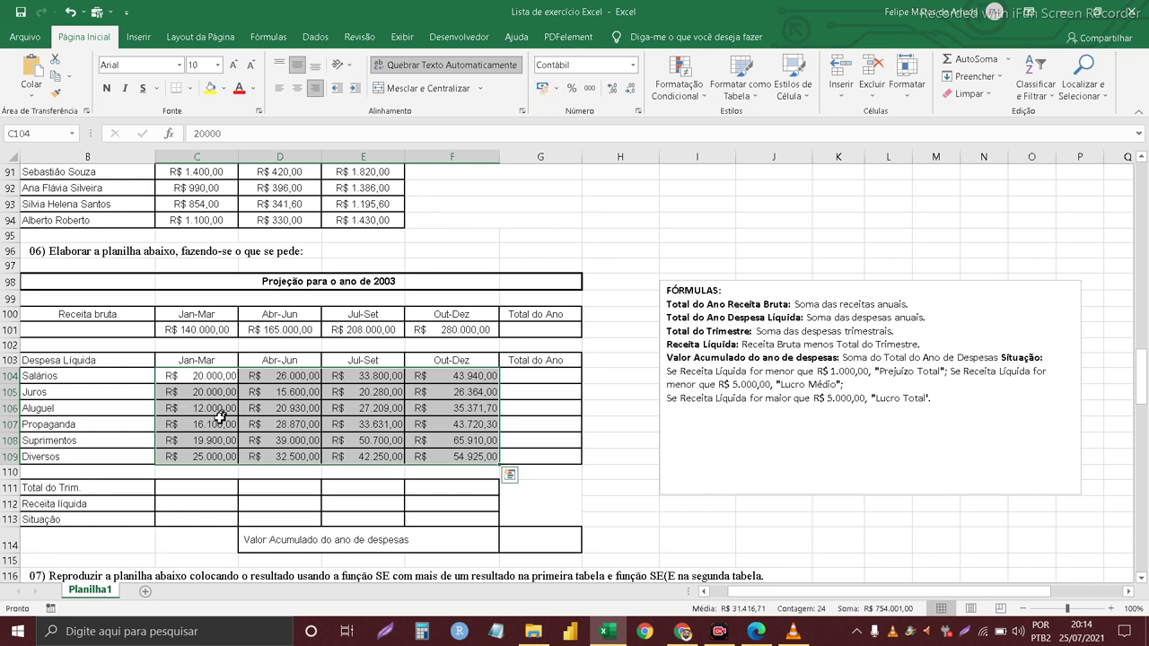
click(513, 337)
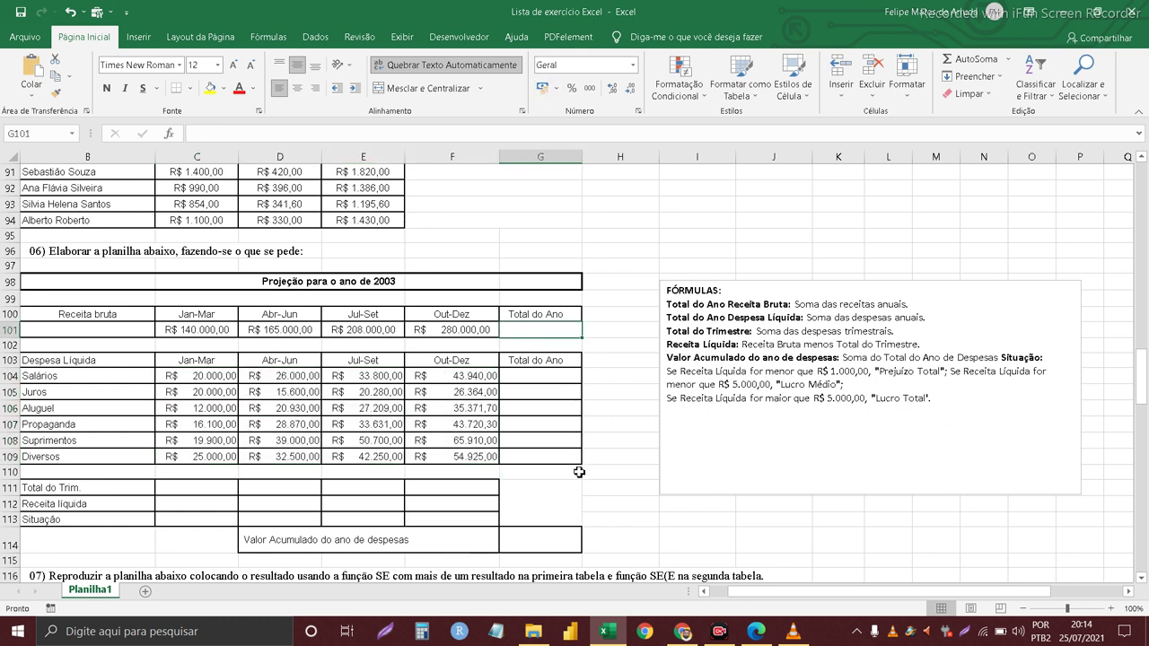
- Enter =SOMA(C101:F101) in G101 for the yearly gross revenue total
text(=SOM)
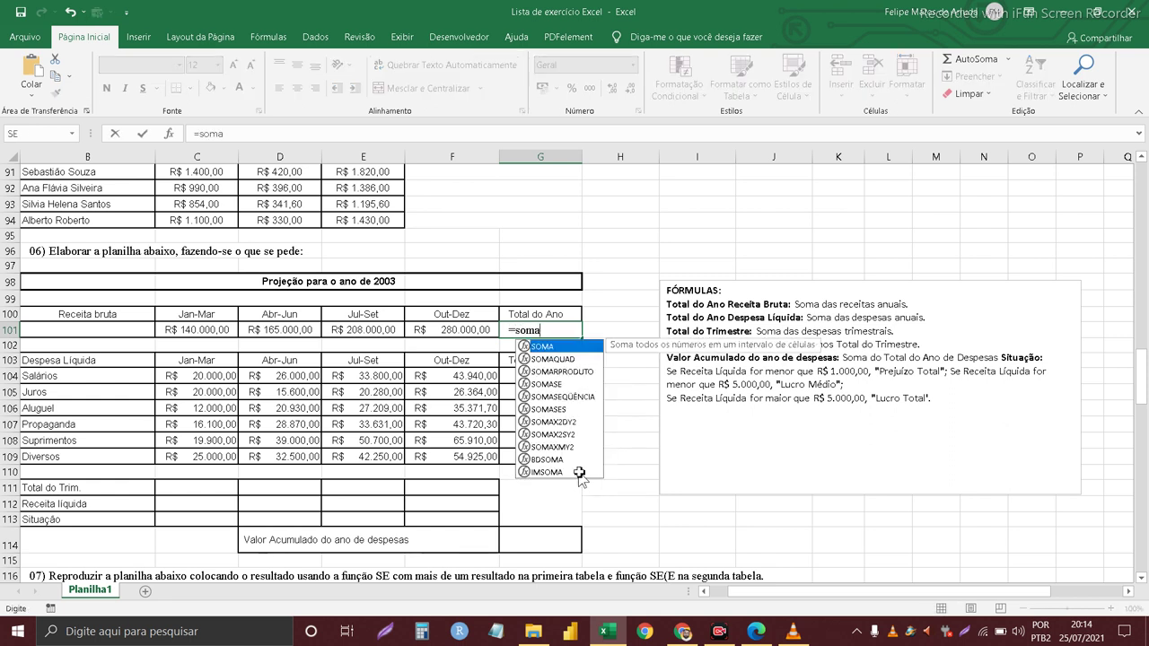
text(A()
drag(197, 329, 429, 330)
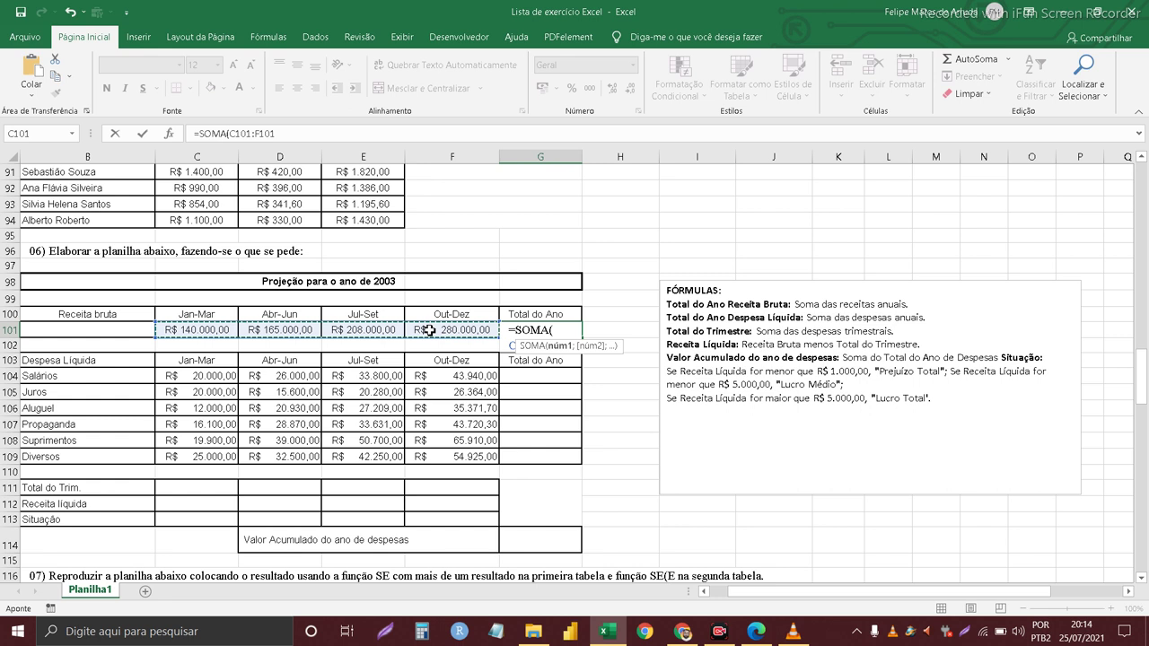
key(Return)
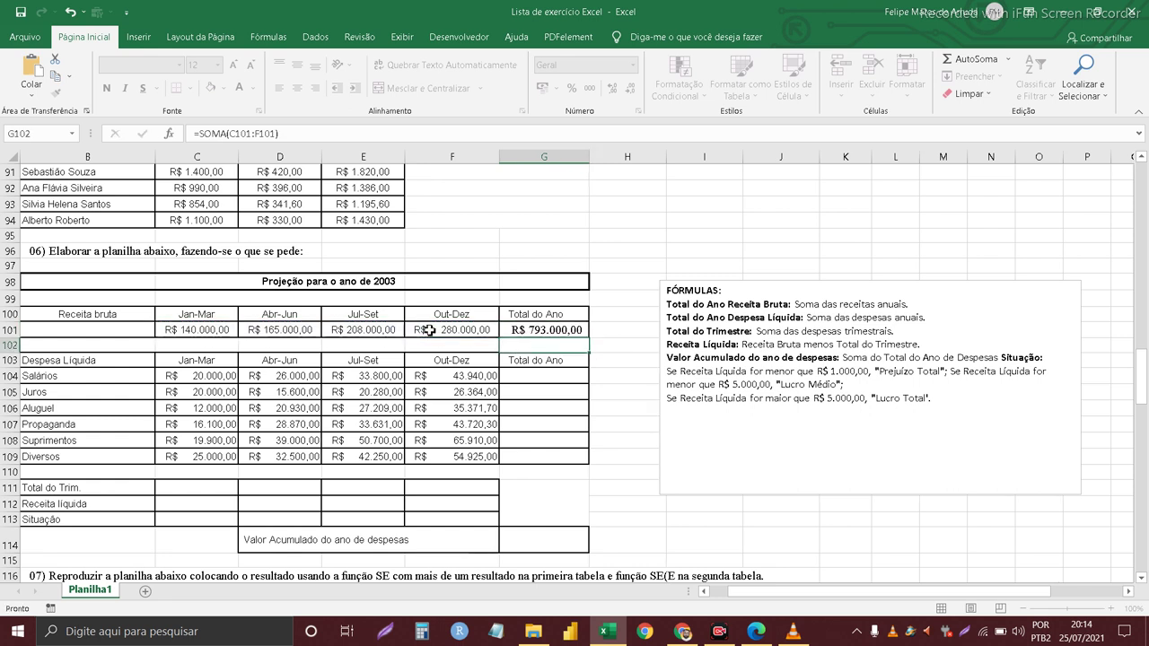
click(538, 330)
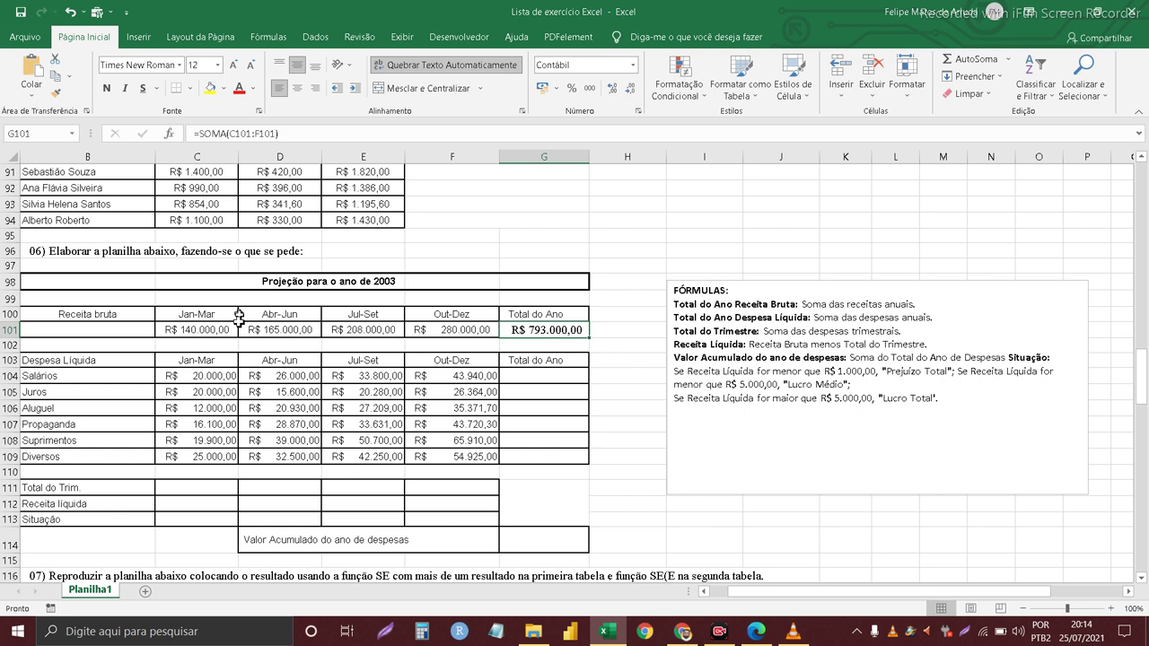
- Sum the Salários quarters in G104 and fill the annual total formula down to G109
click(533, 380)
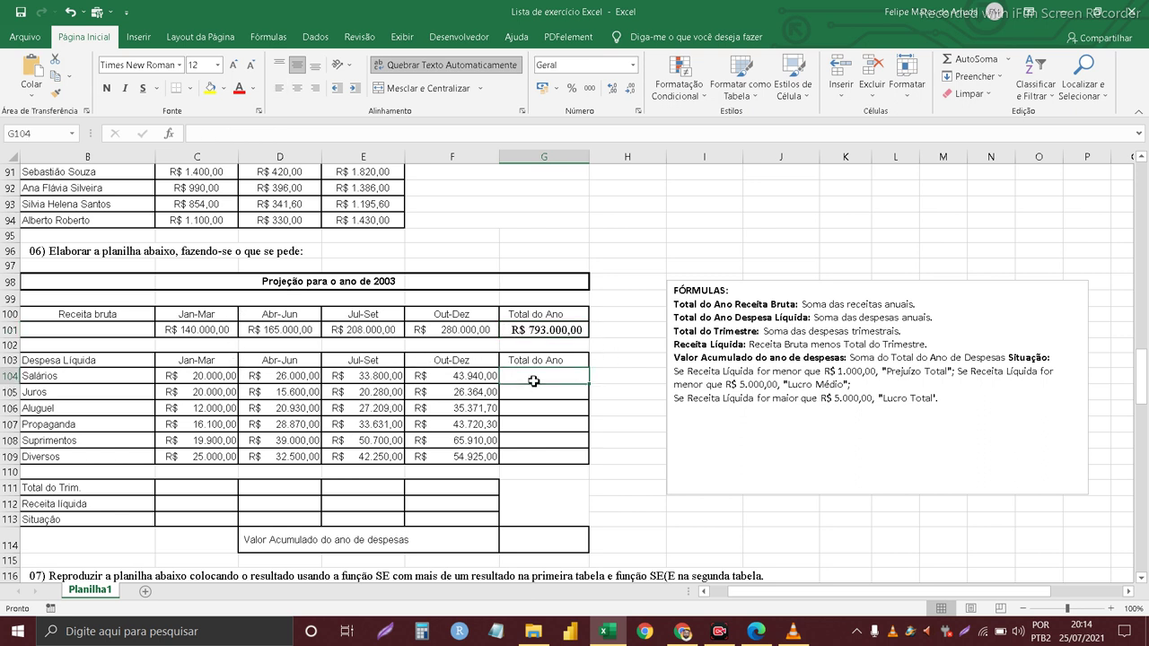
text(=s)
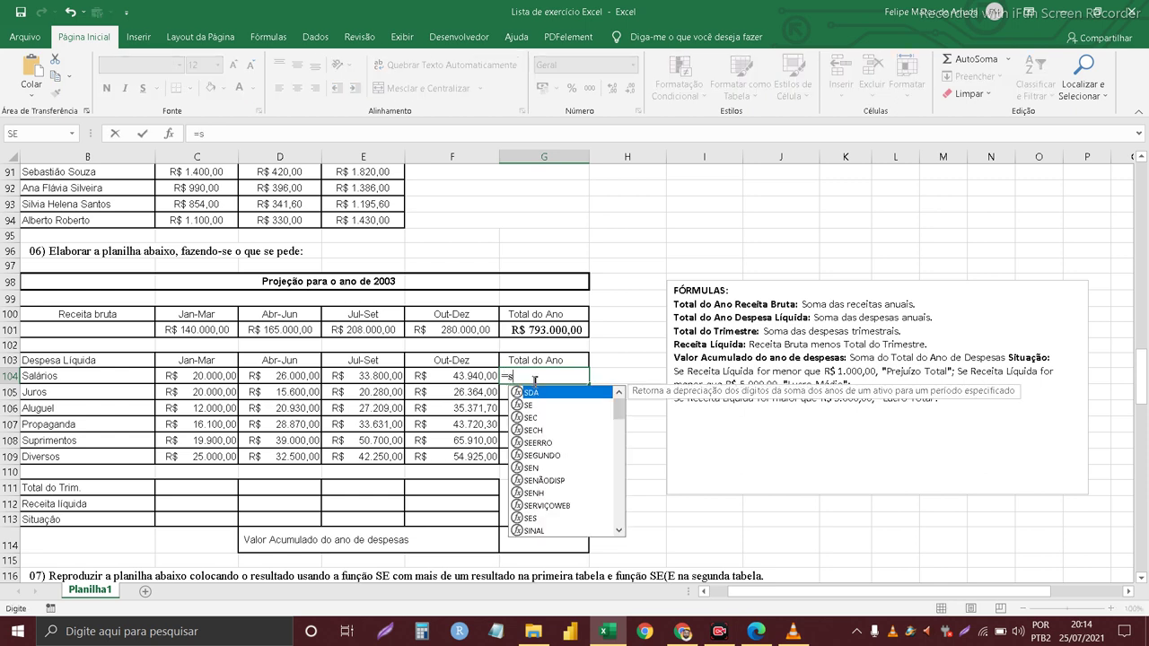
text(oma)
key(Tab)
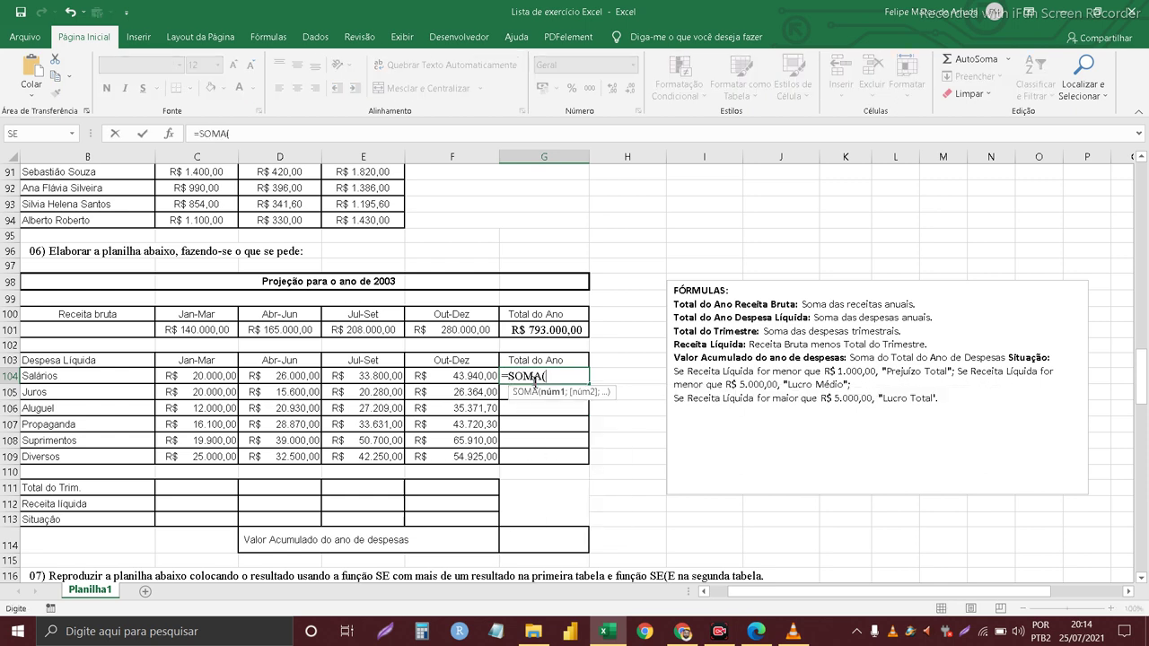
click(233, 375)
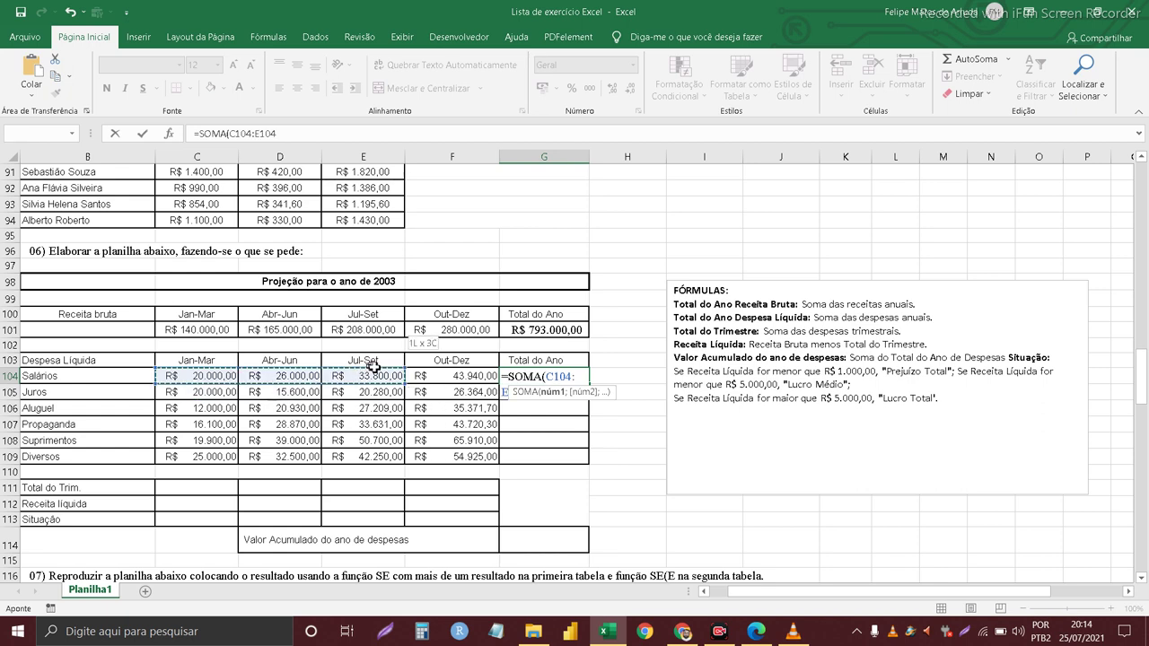
drag(258, 381, 442, 390)
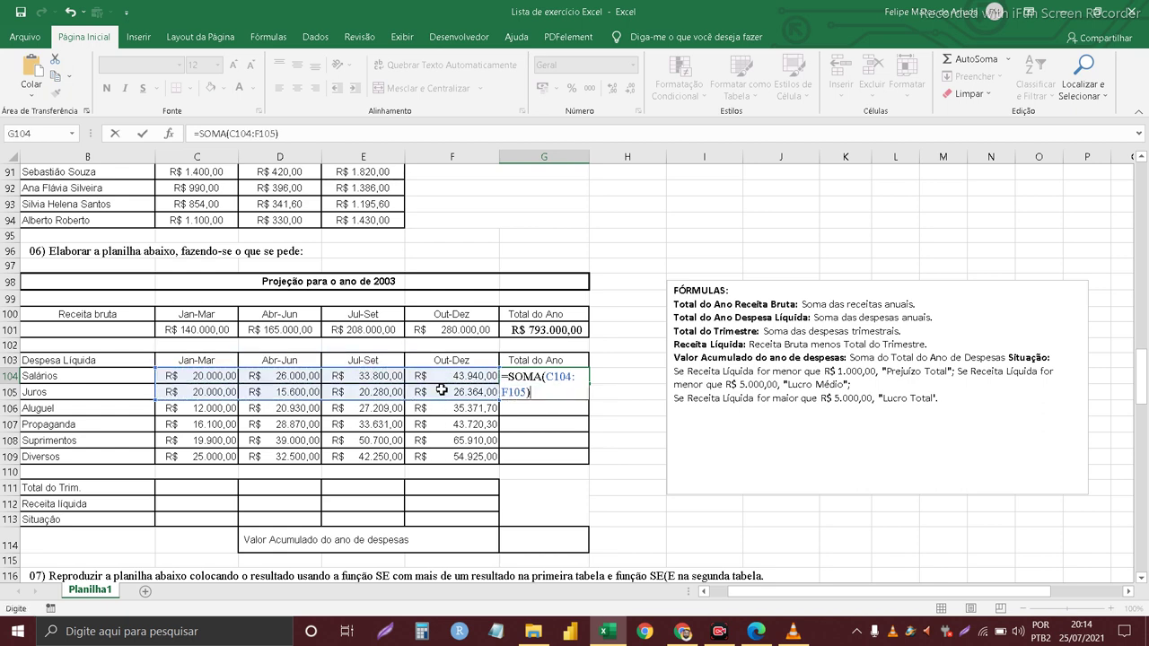
key(Return)
click(574, 379)
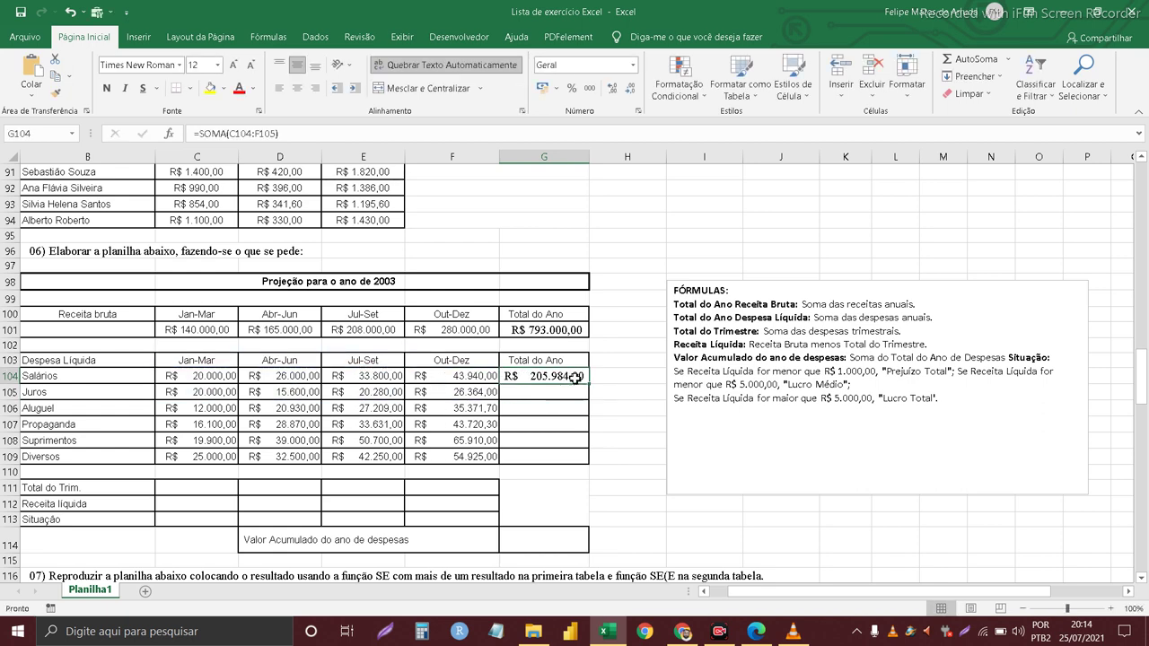
drag(587, 381, 588, 462)
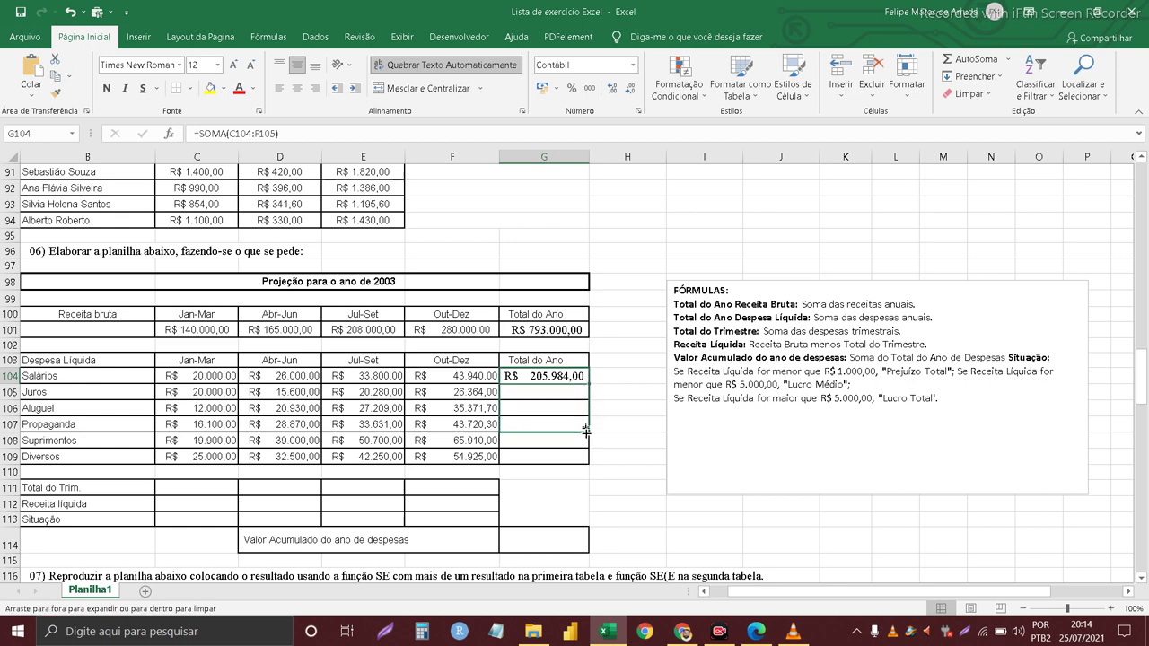
click(562, 473)
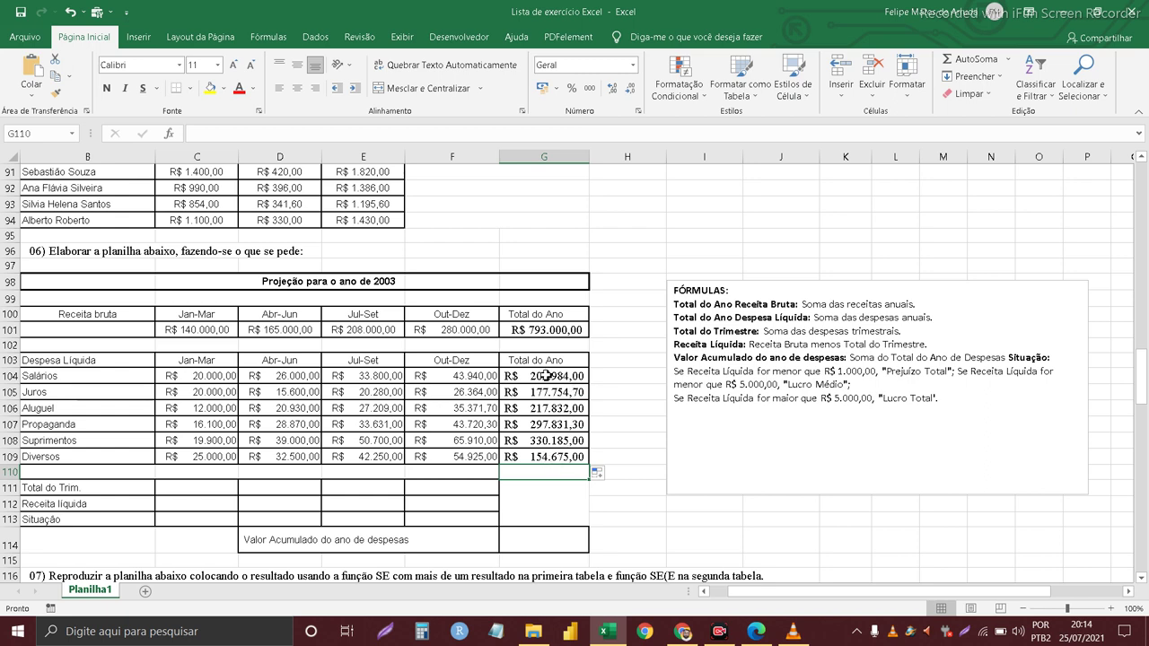
- Check the expense row labels and the formula behind the Diversos annual total
click(93, 405)
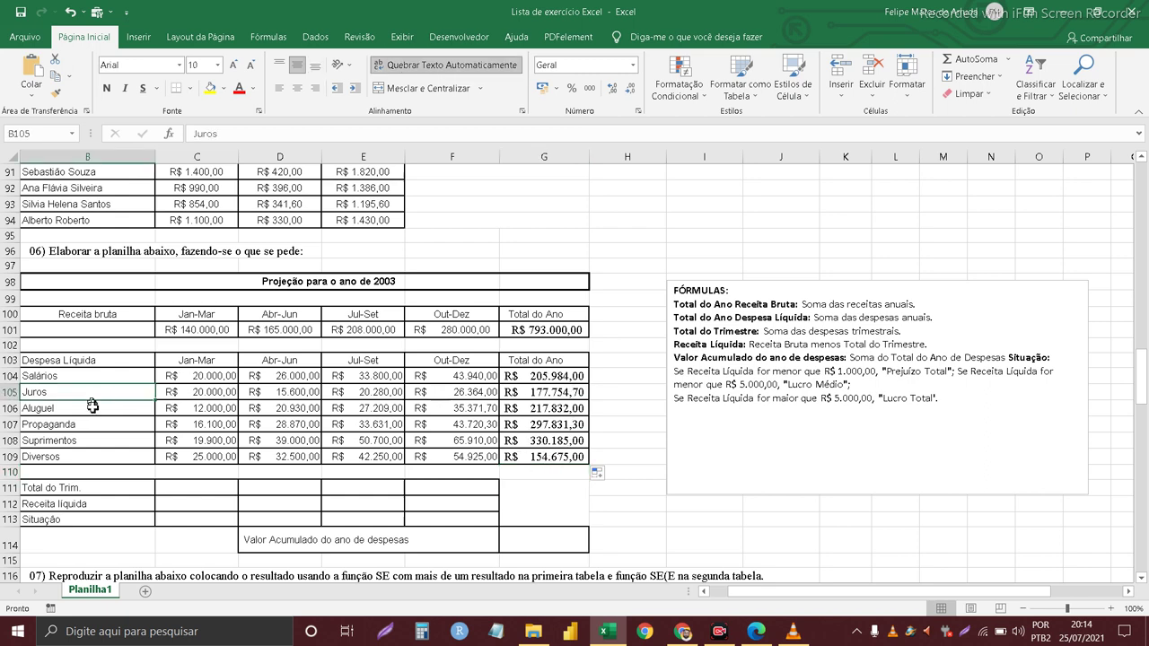
click(89, 423)
click(88, 442)
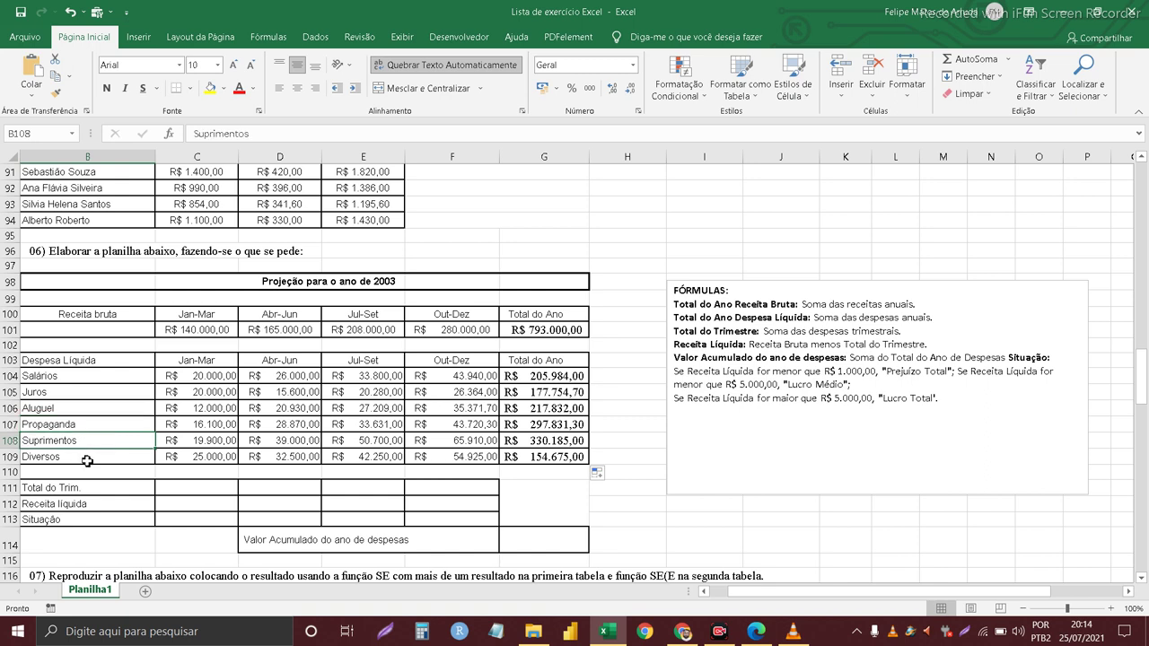
click(87, 458)
click(547, 456)
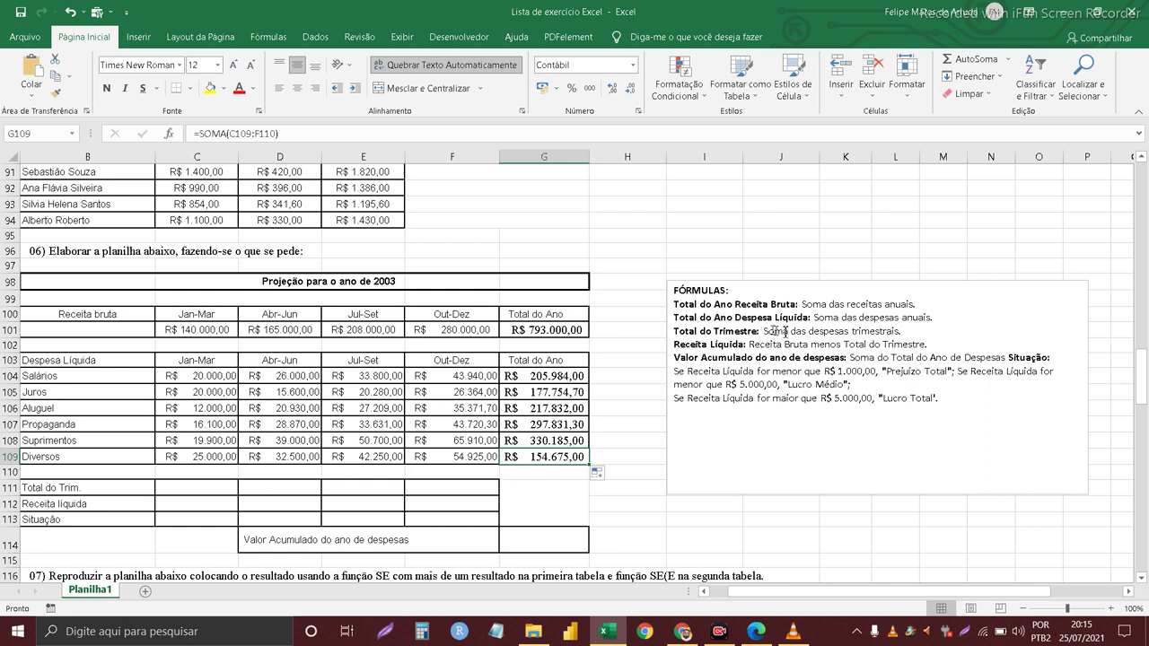
- Enter =SOMA(C104:C109) in C111 and fill it right through F111
click(215, 491)
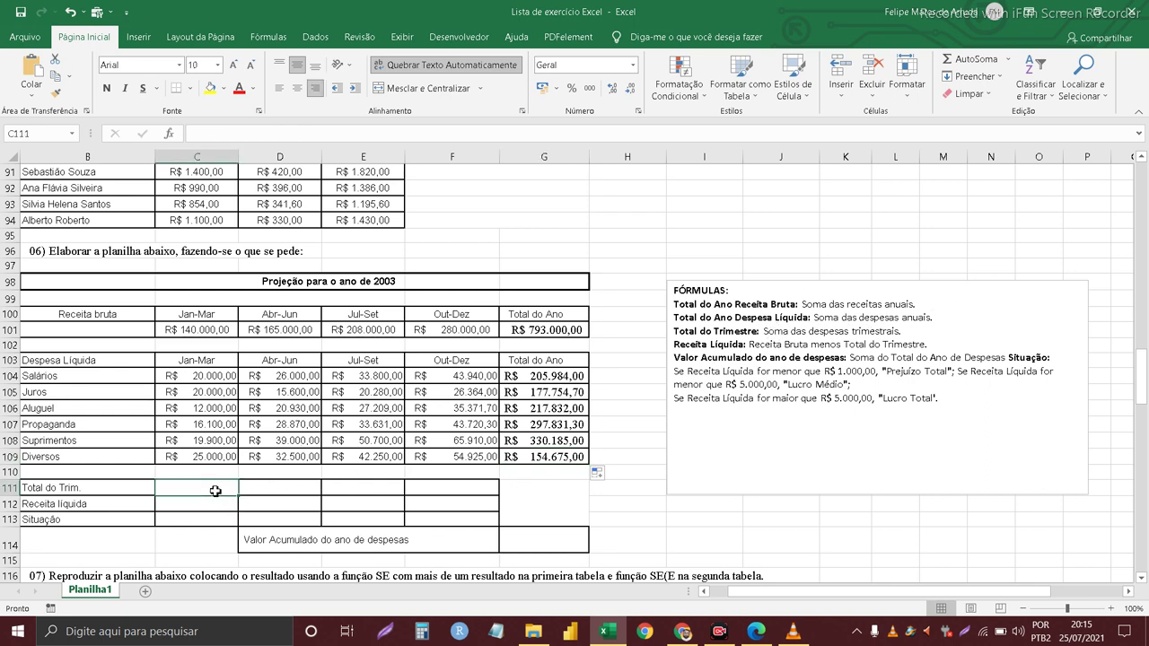
text(=SOM)
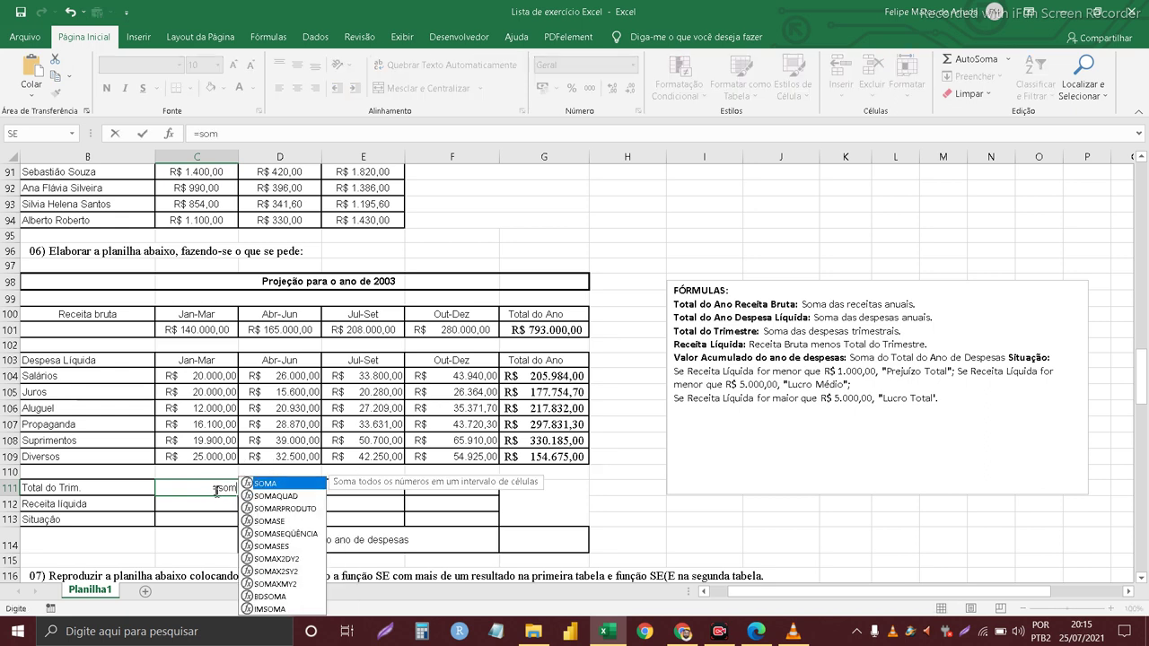
text(A()
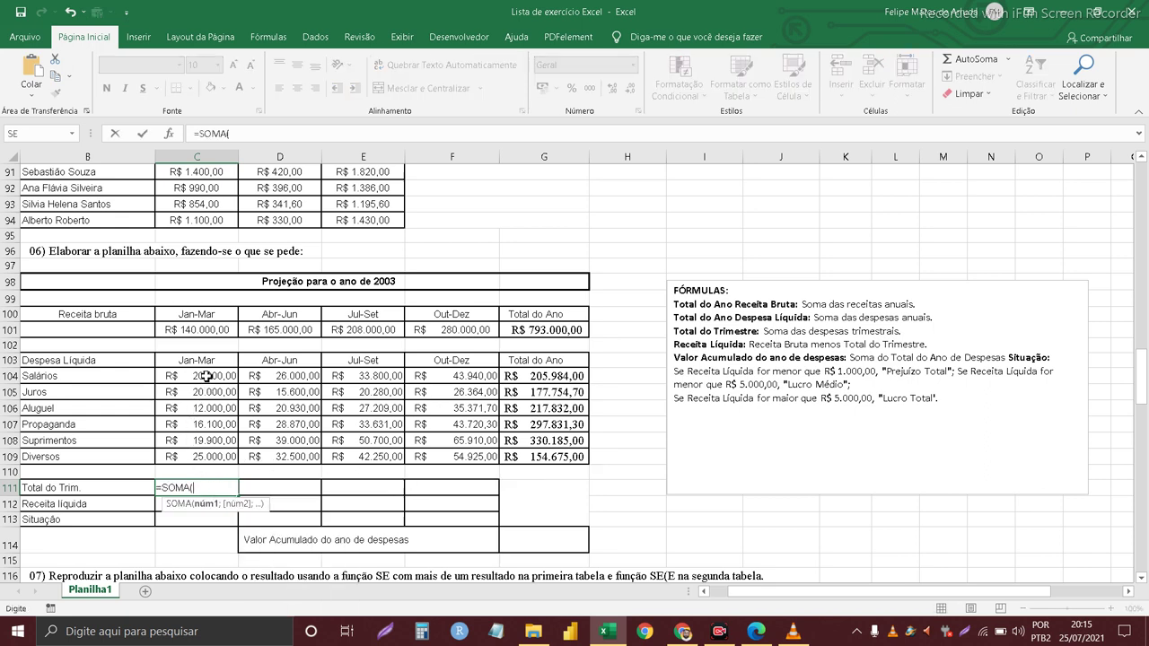
mouse_move(207, 377)
mouse_down()
mouse_move(203, 469)
mouse_move(202, 458)
mouse_up()
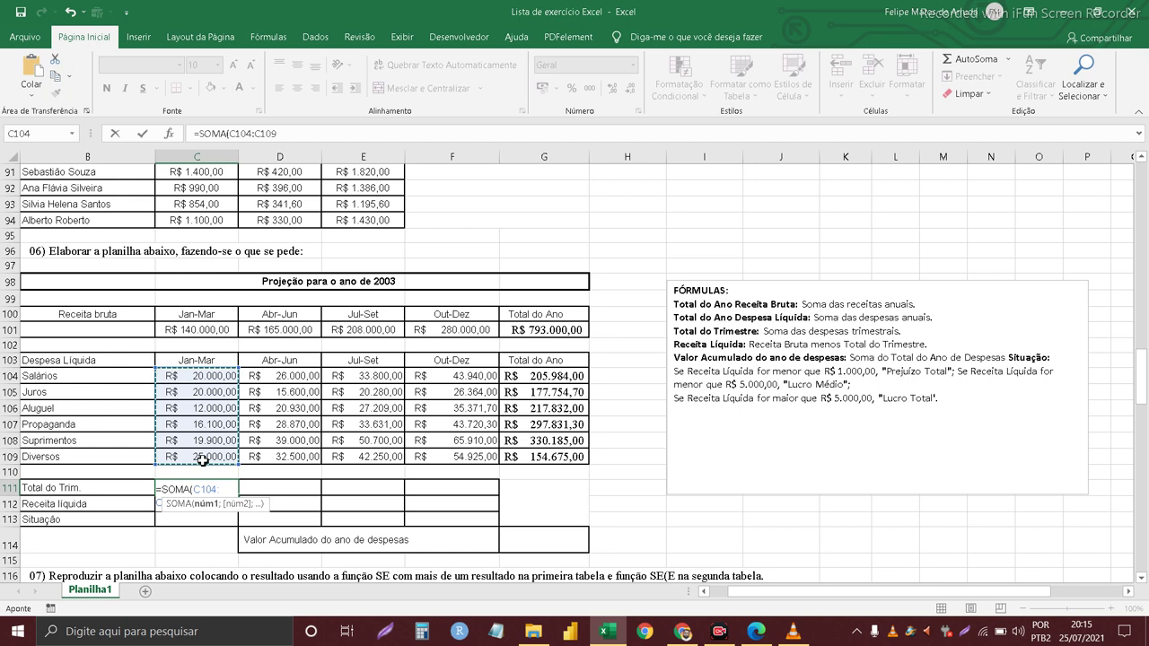
key(Tab)
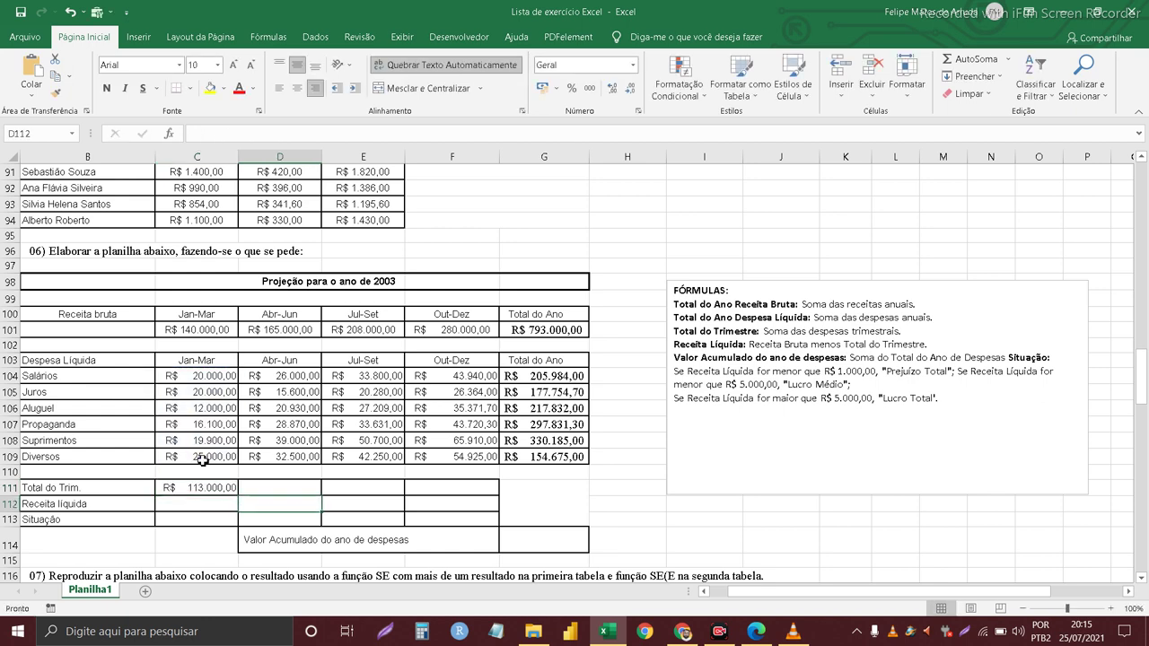
click(231, 491)
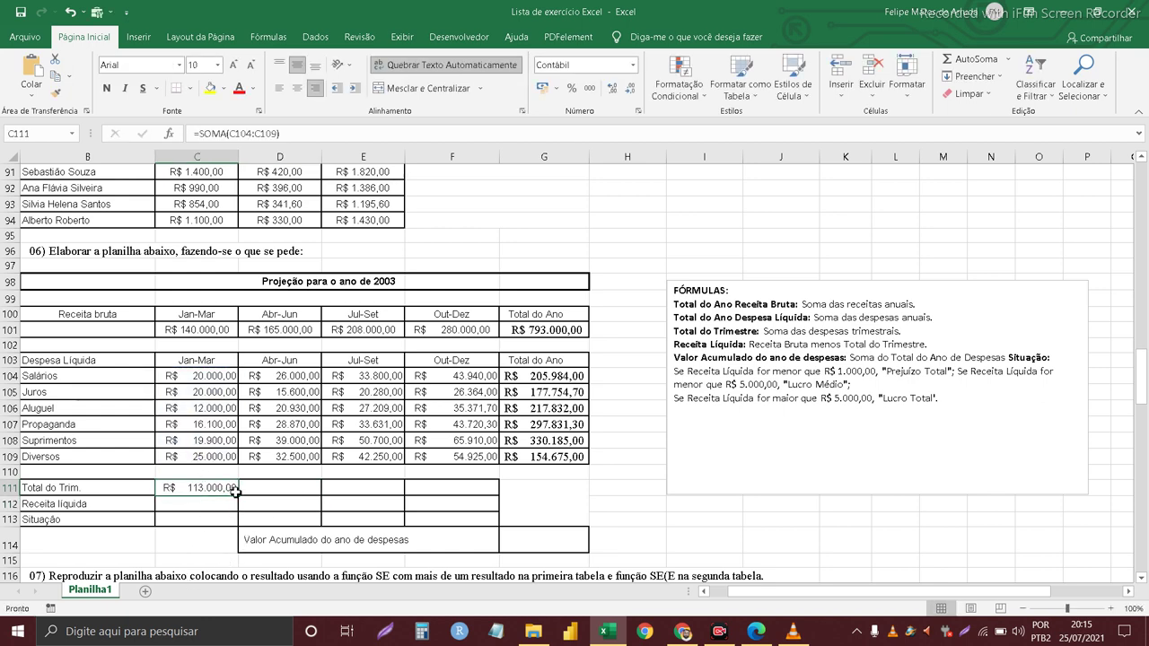
drag(239, 496, 449, 487)
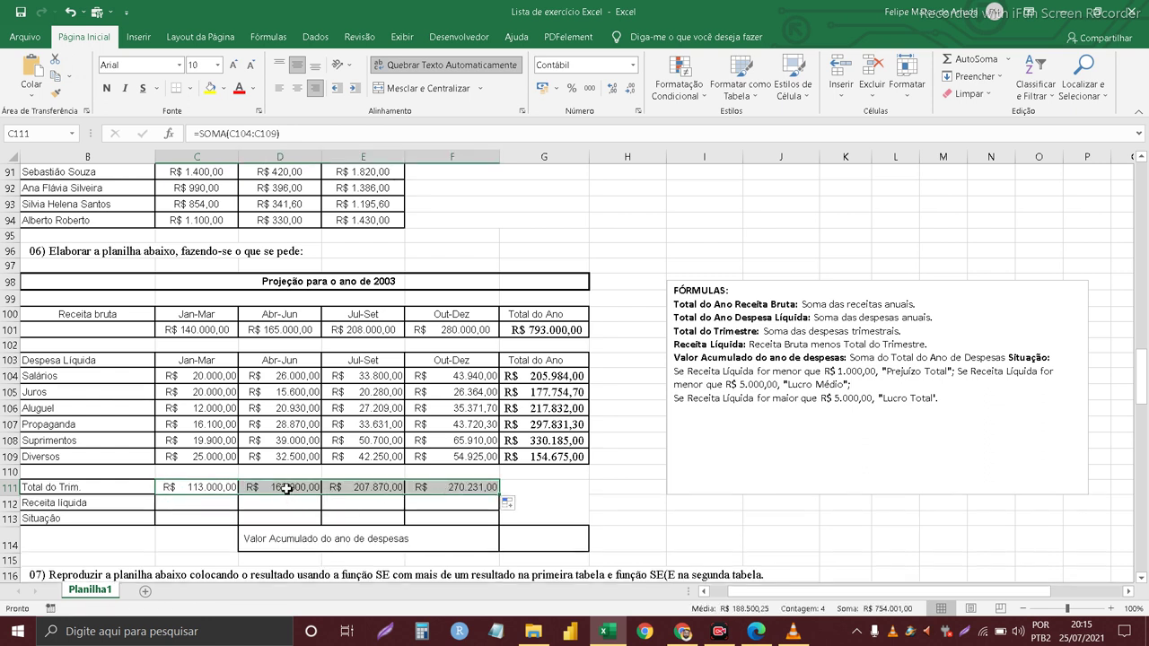
click(285, 489)
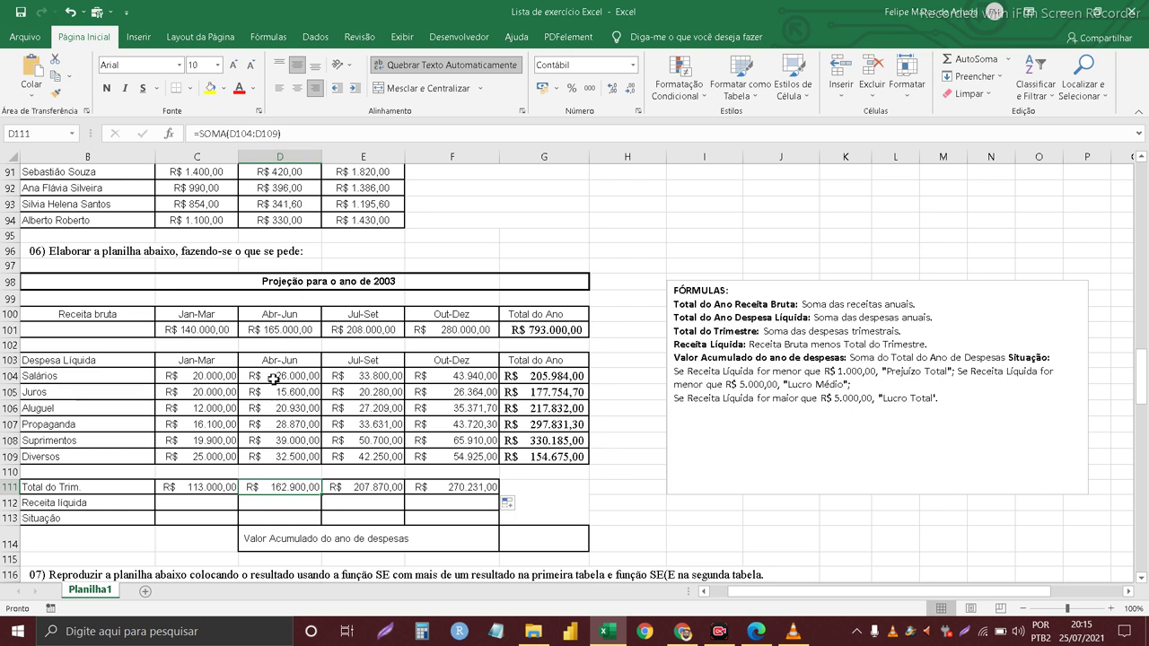
- Verify the Jul-Set expense values and the Jul-Set and Out-Dez quarter total formulas
click(369, 380)
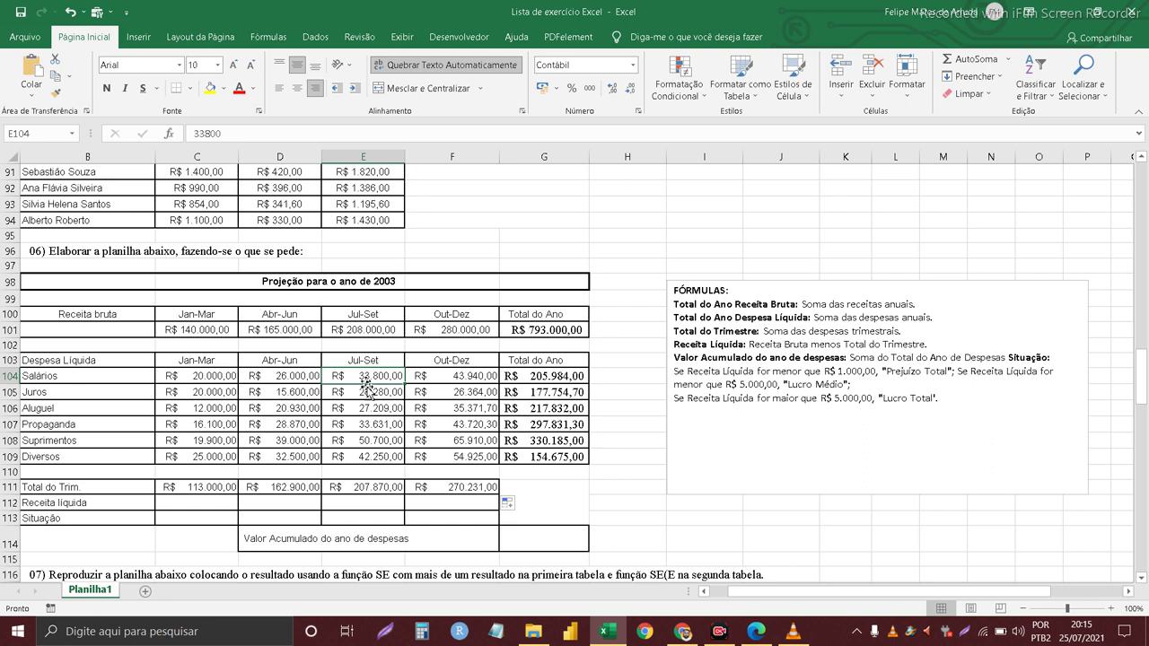
click(380, 457)
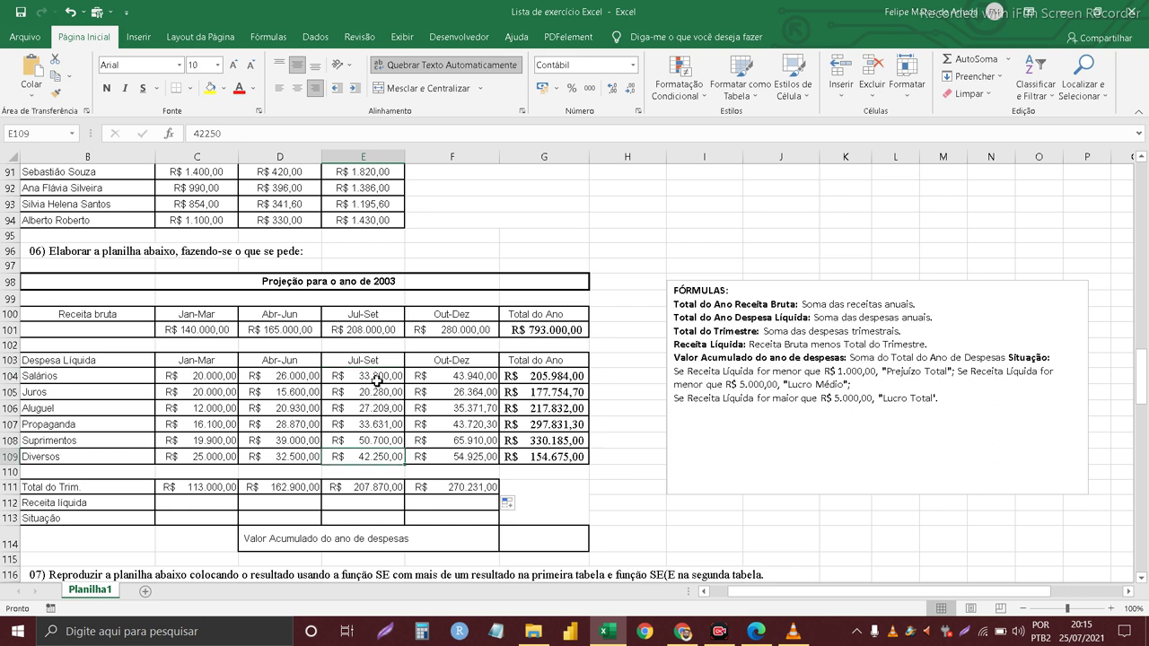
click(393, 486)
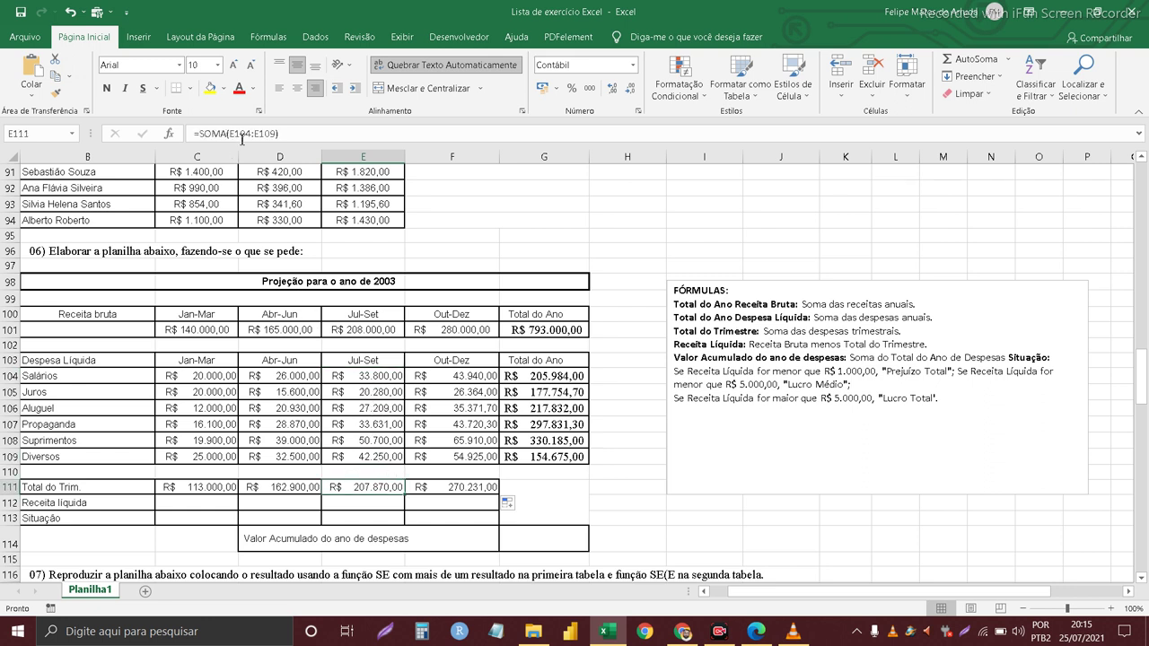
click(465, 487)
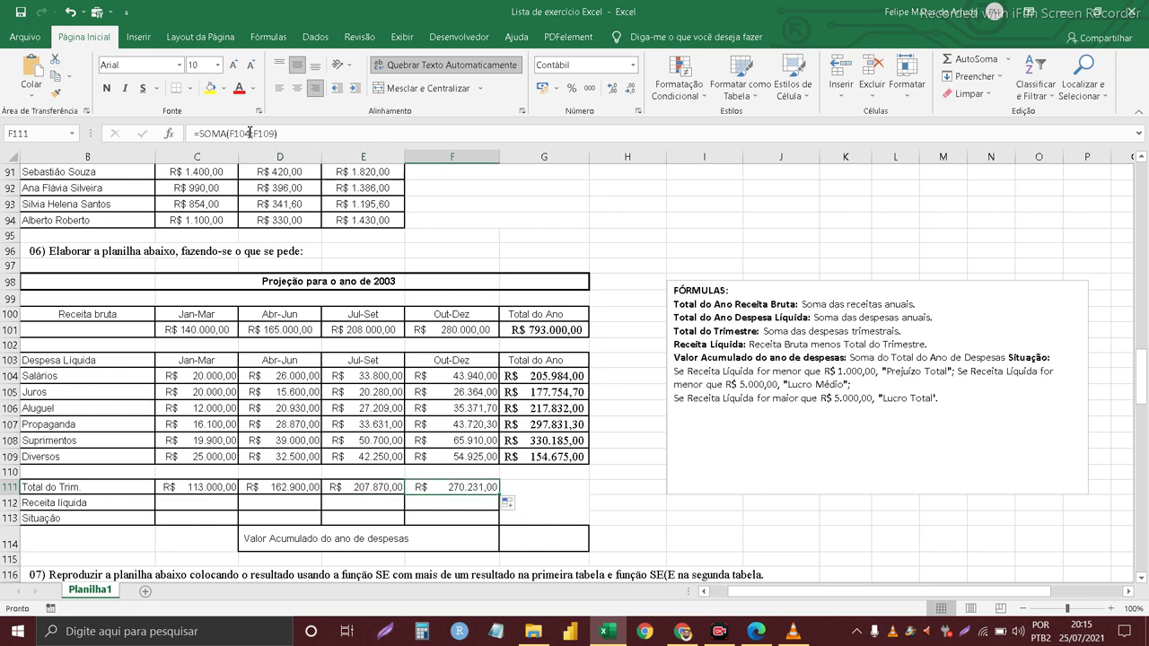
- Enter net revenue formulas =C101-C111 and =D101-D111 for Jan-Mar and Abr-Jun
click(216, 505)
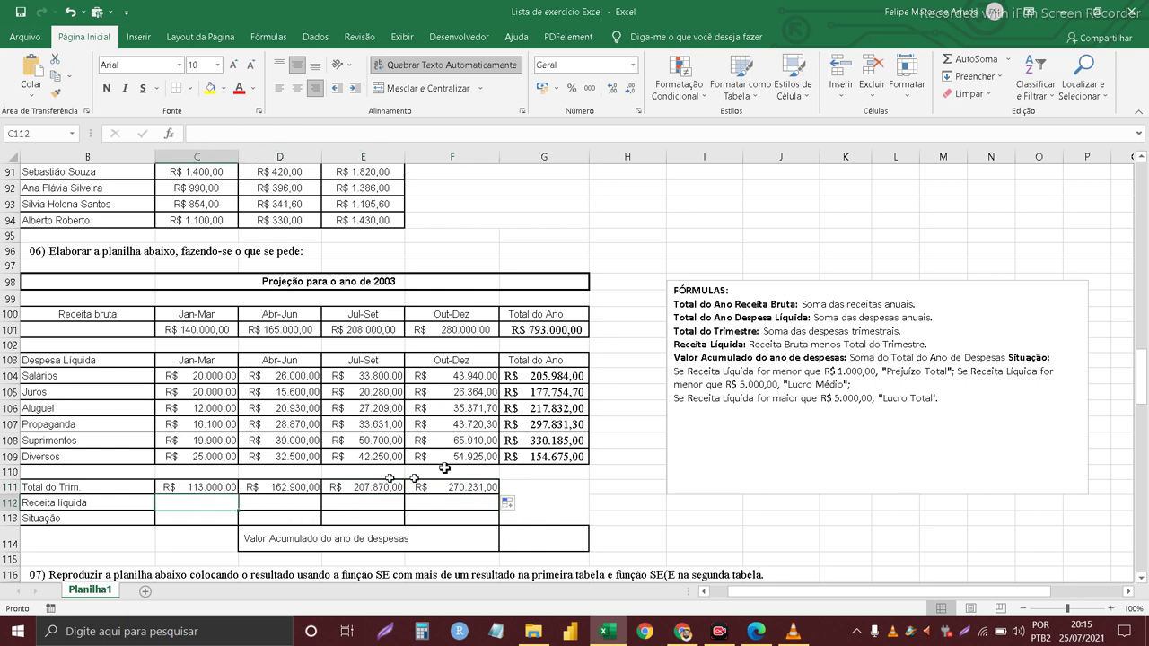
text(=)
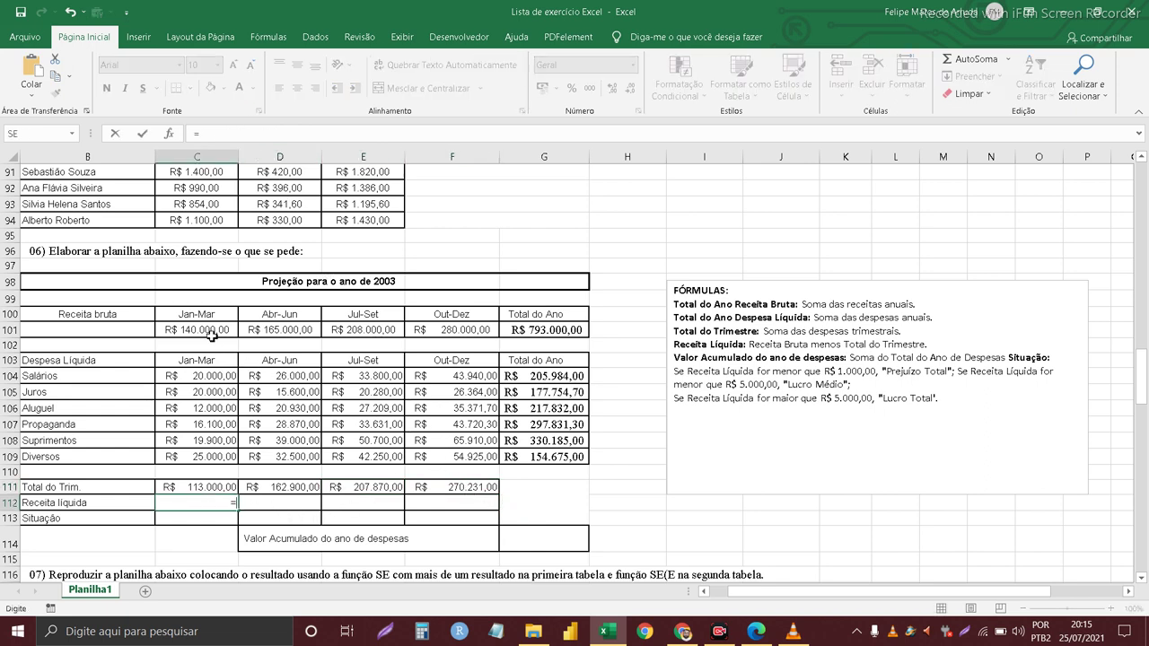
click(208, 331)
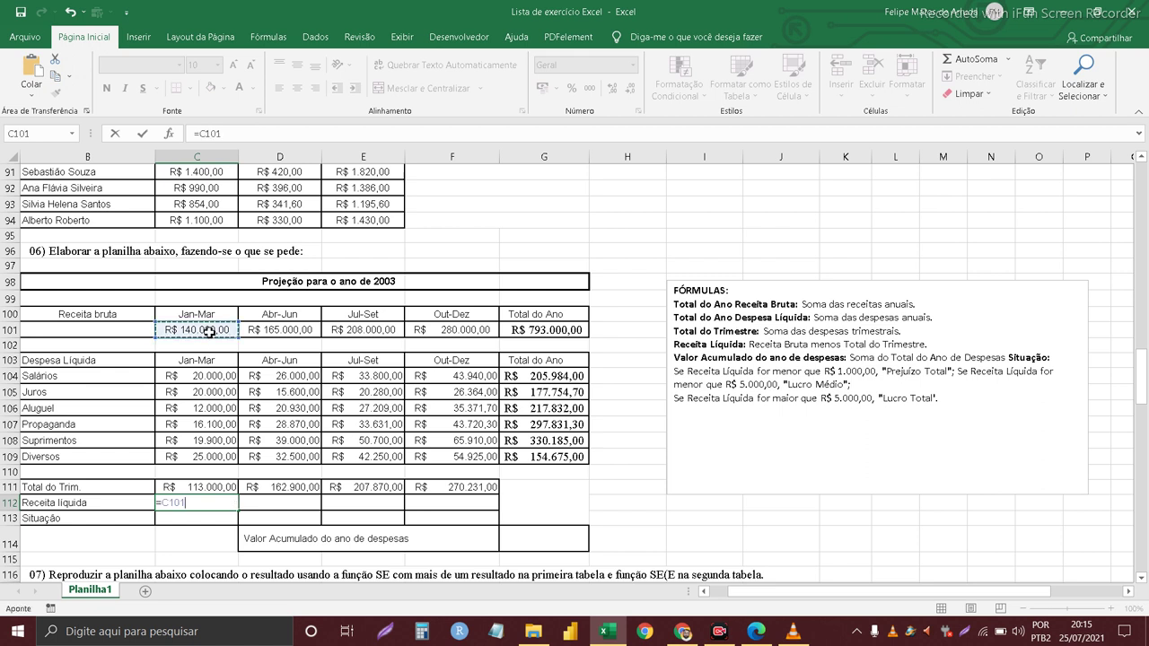
text(-)
click(204, 487)
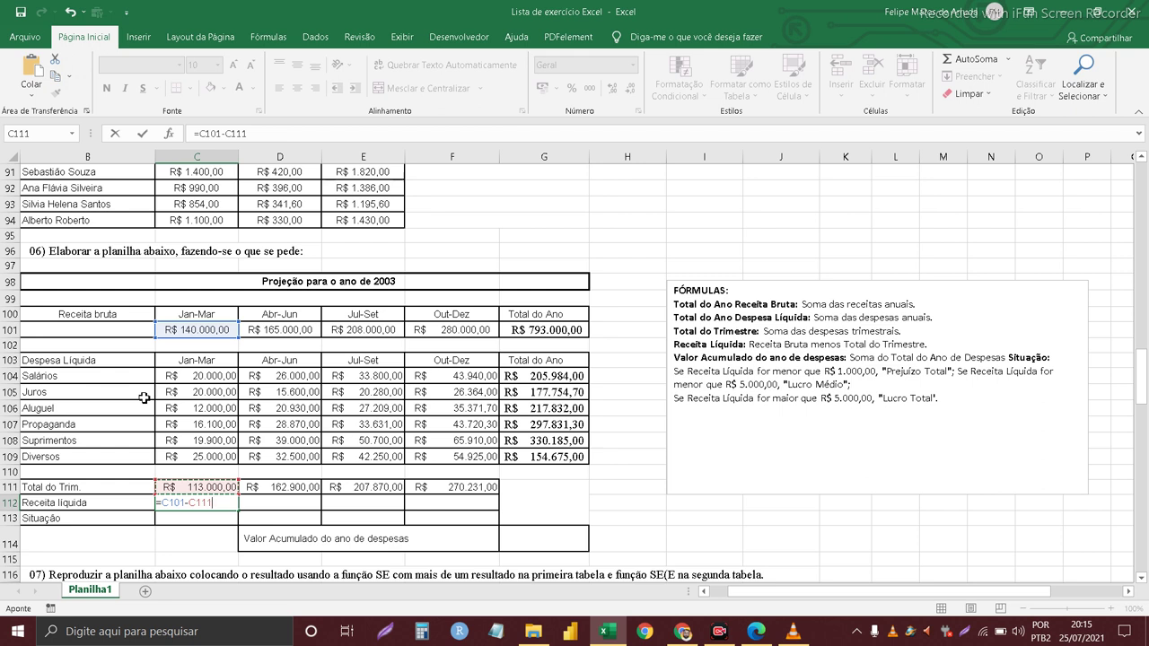
key(ctrl+Return)
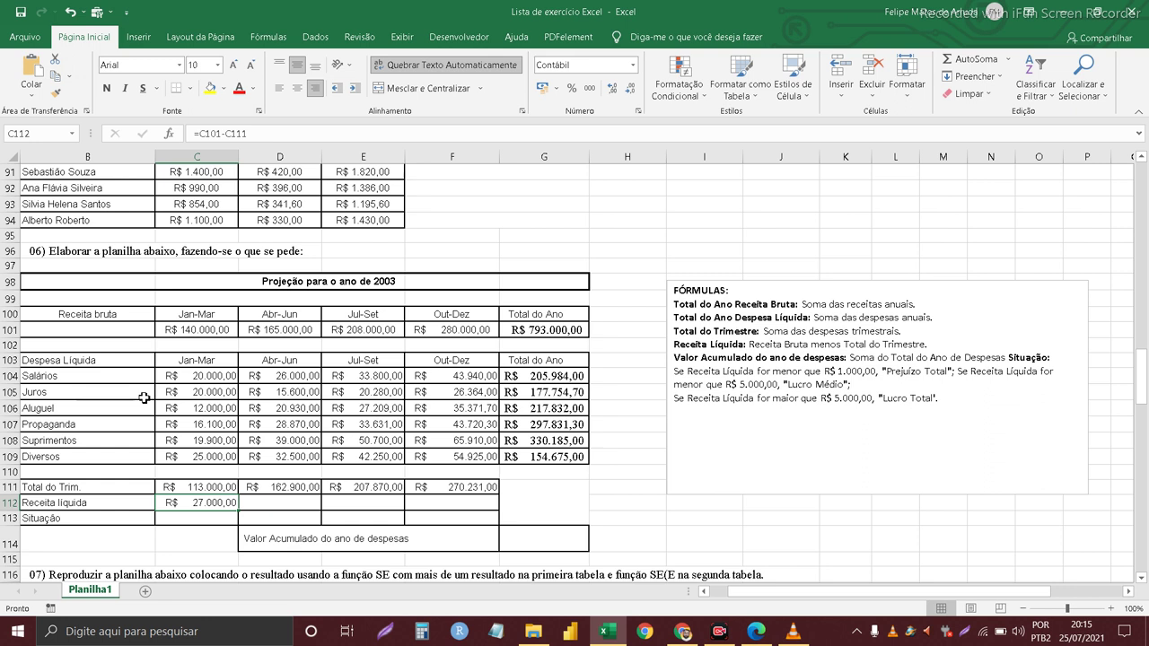
key(Right)
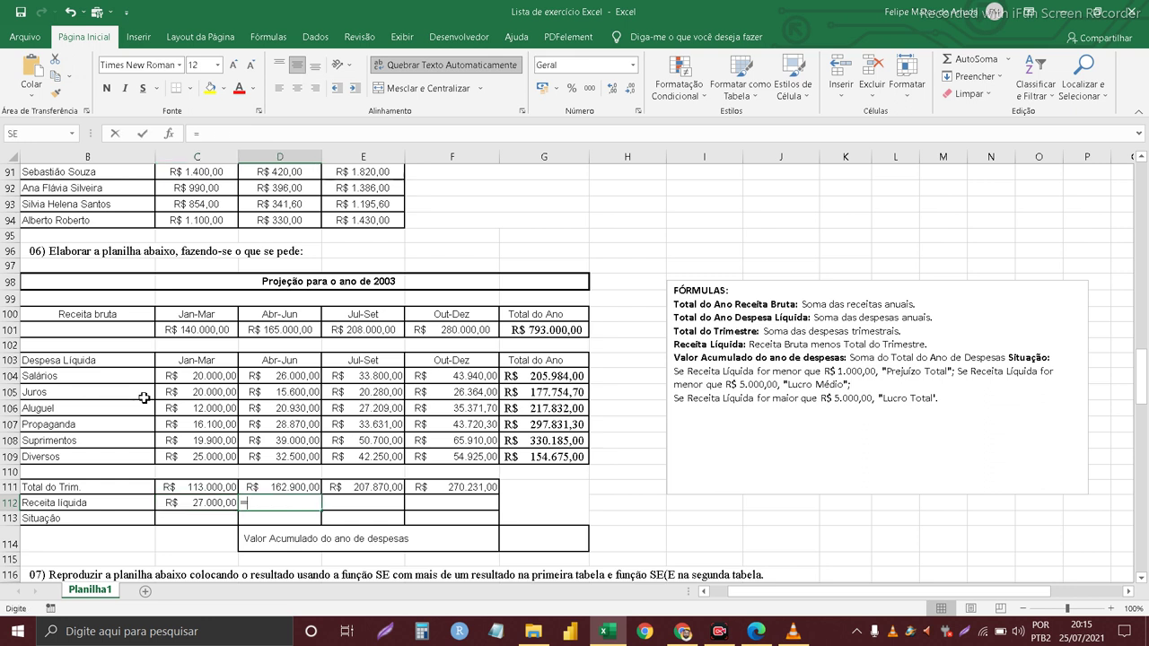
text(=)
click(283, 330)
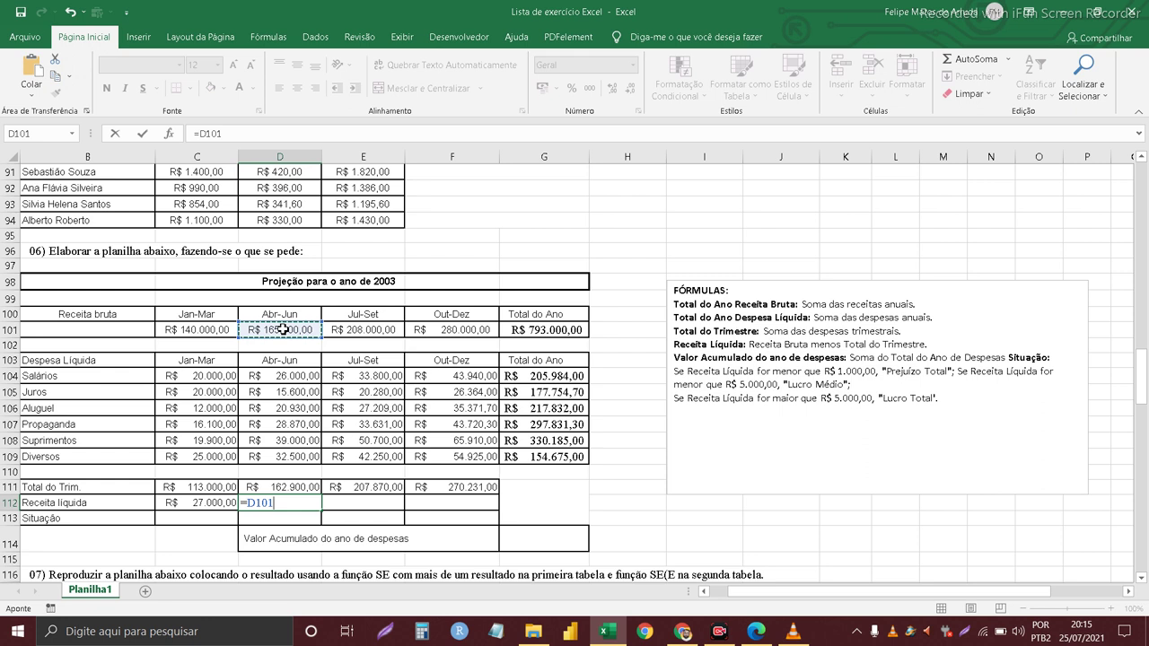
text(-)
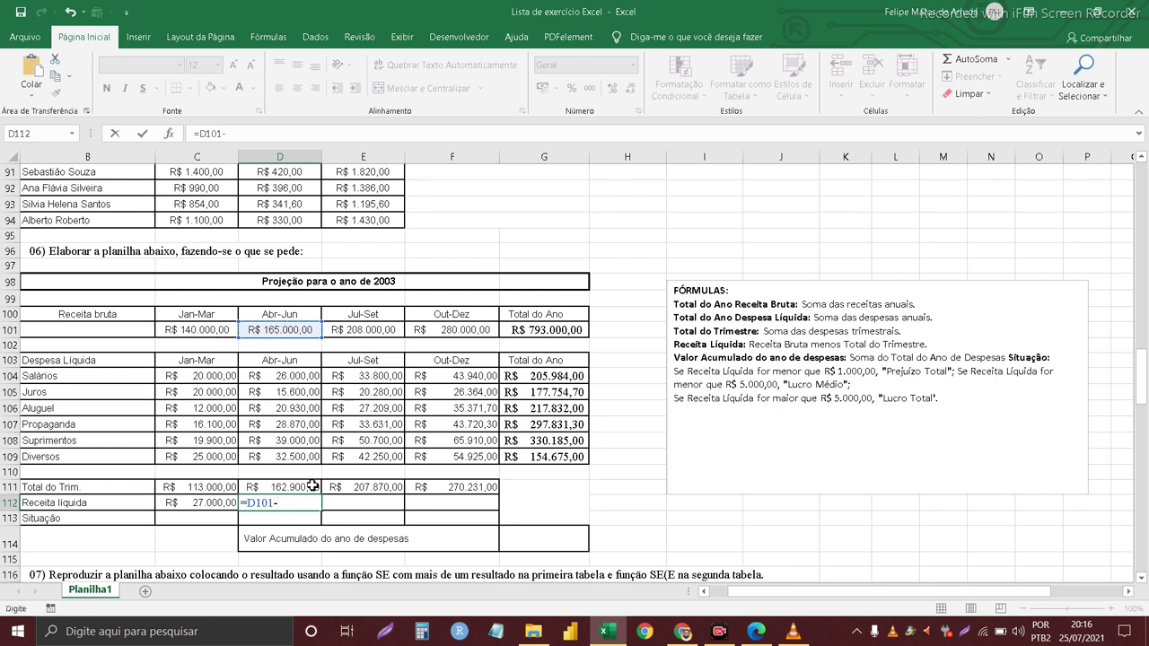
click(306, 489)
key(Return)
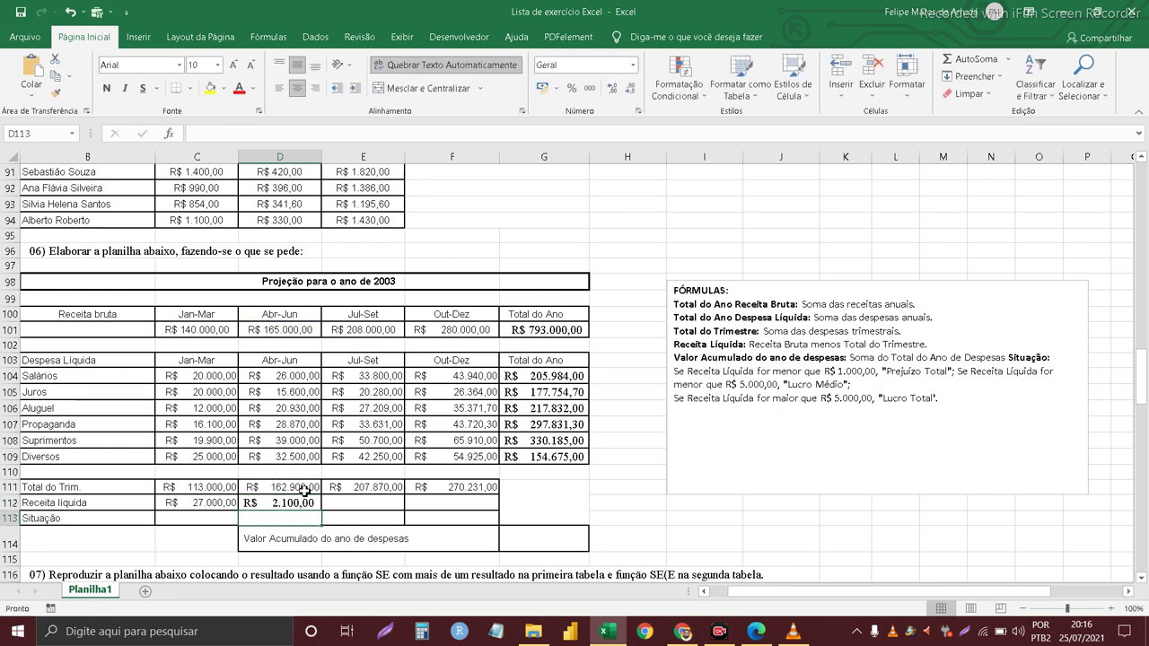
- Enter net revenue formulas =E101-E111 and =F101-F111 for Jul-Set and Out-Dez
key(Right)
click(269, 503)
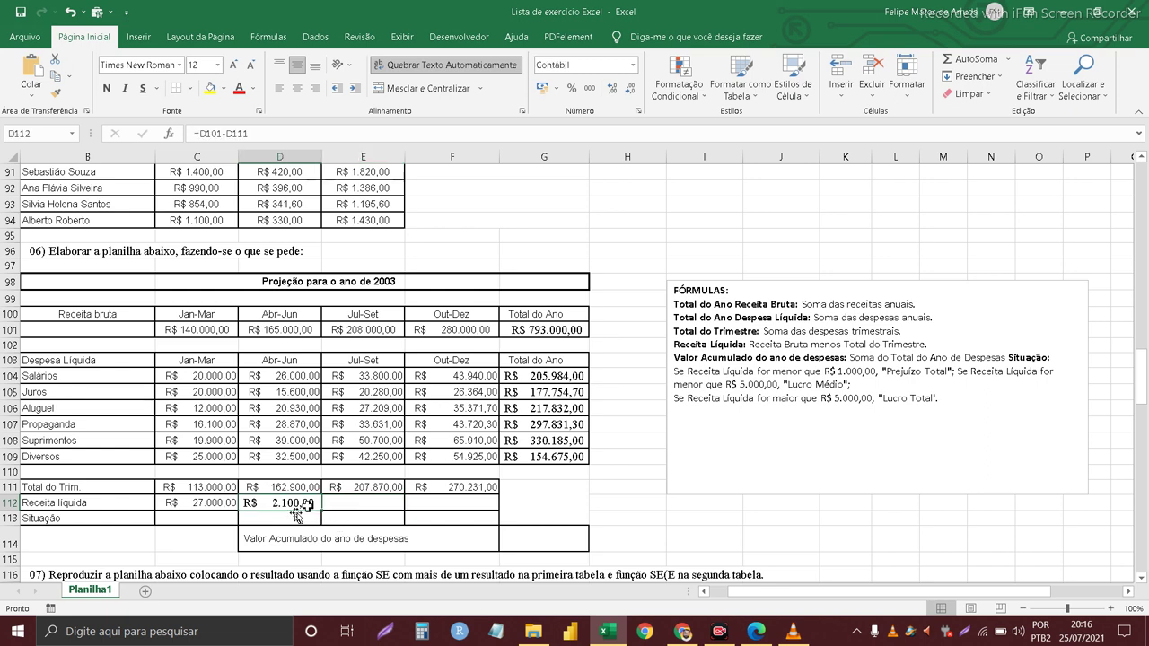
click(343, 505)
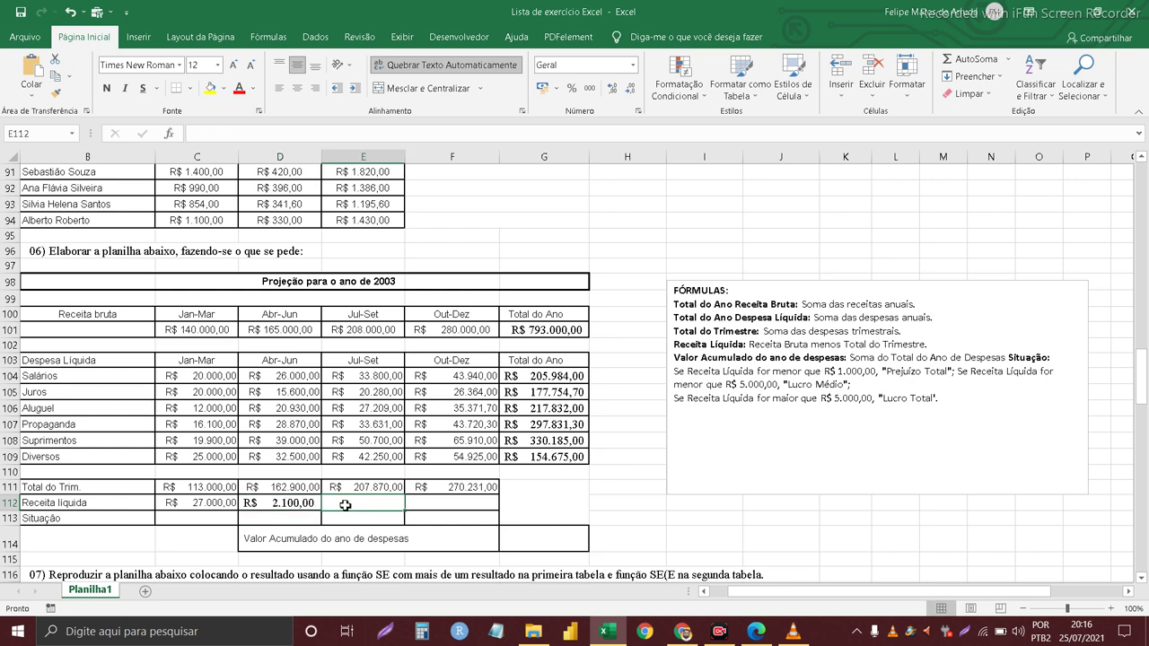
text(=)
click(384, 331)
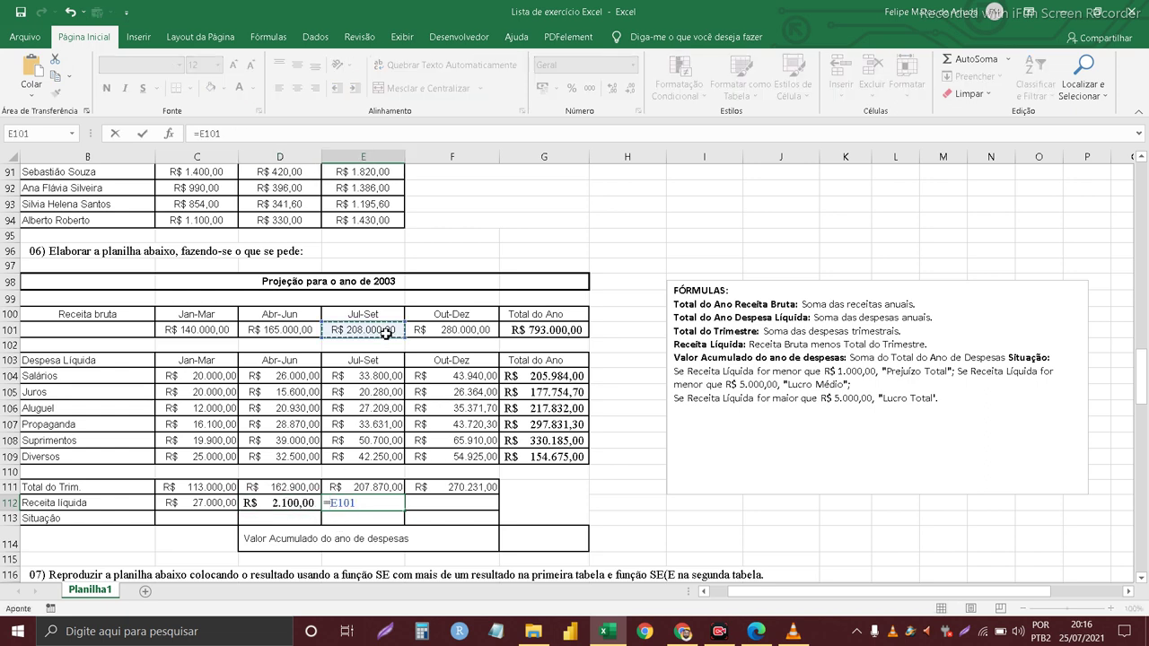
text(-)
click(383, 485)
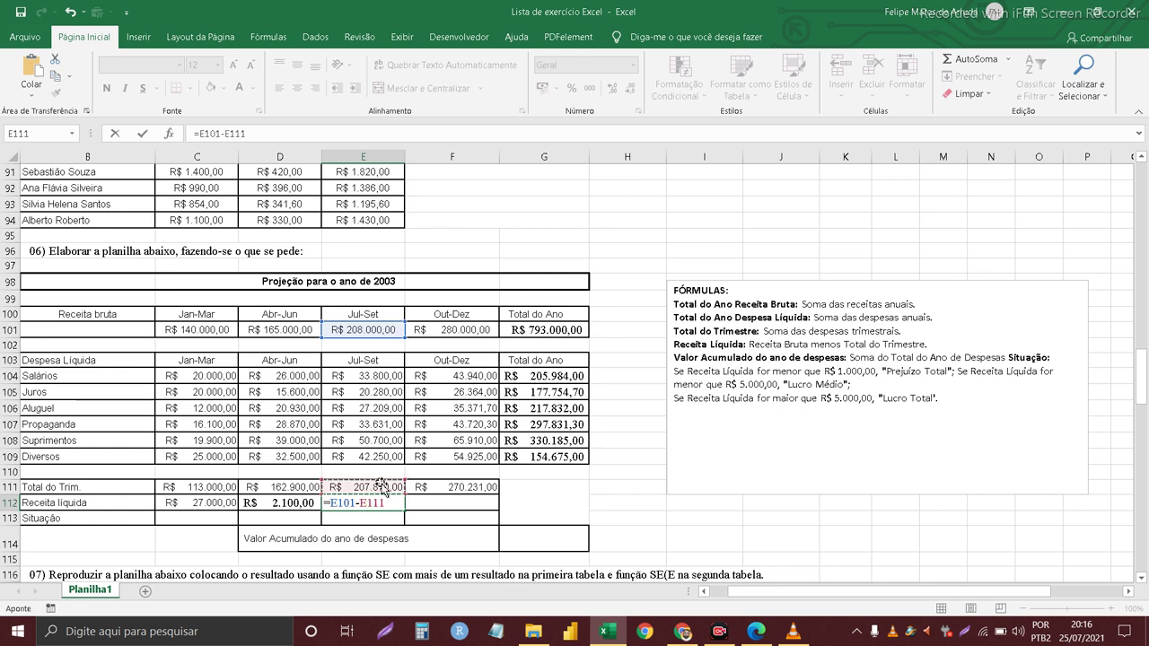
key(Return)
key(Up)
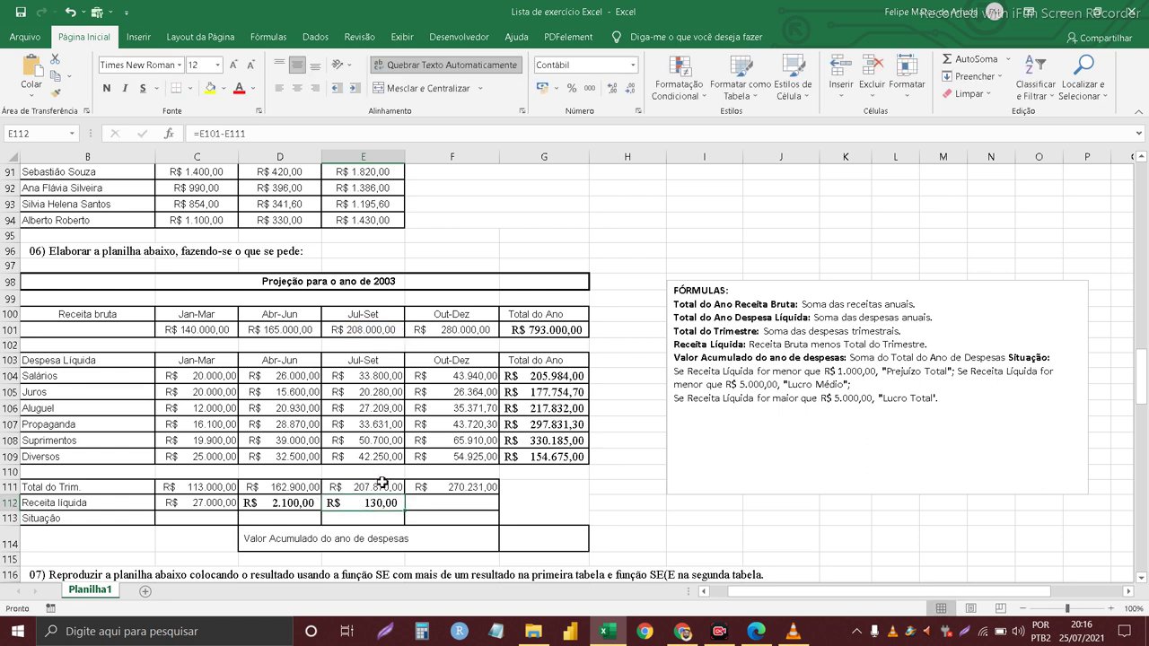
key(Right)
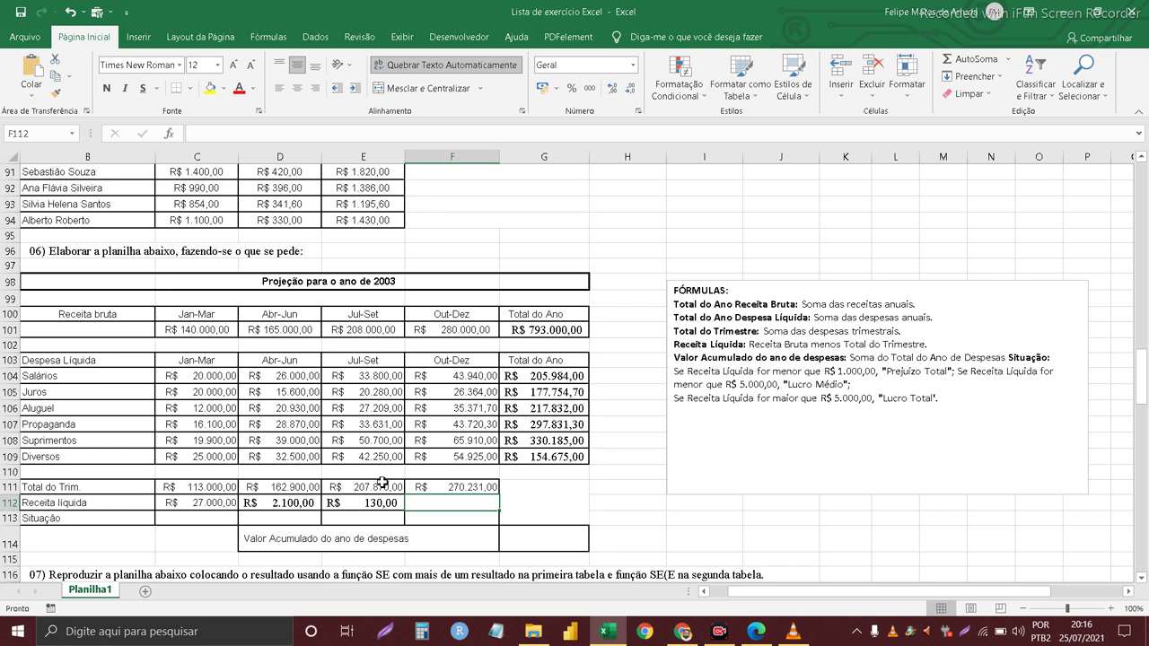
text(=)
click(431, 328)
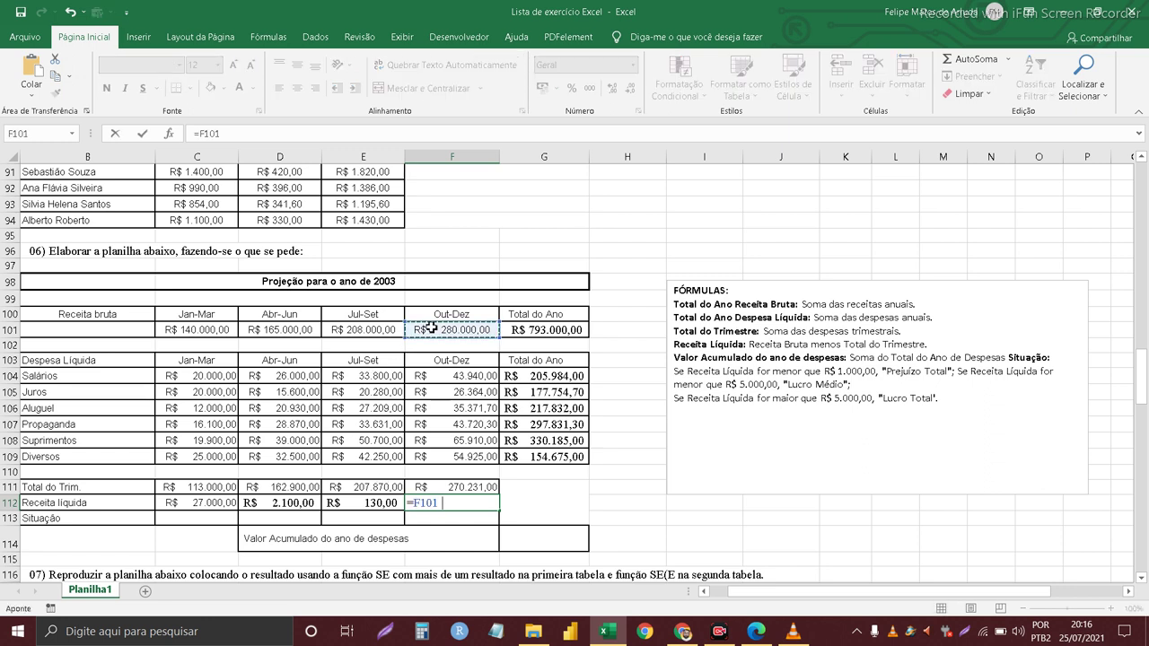
text(-)
click(468, 487)
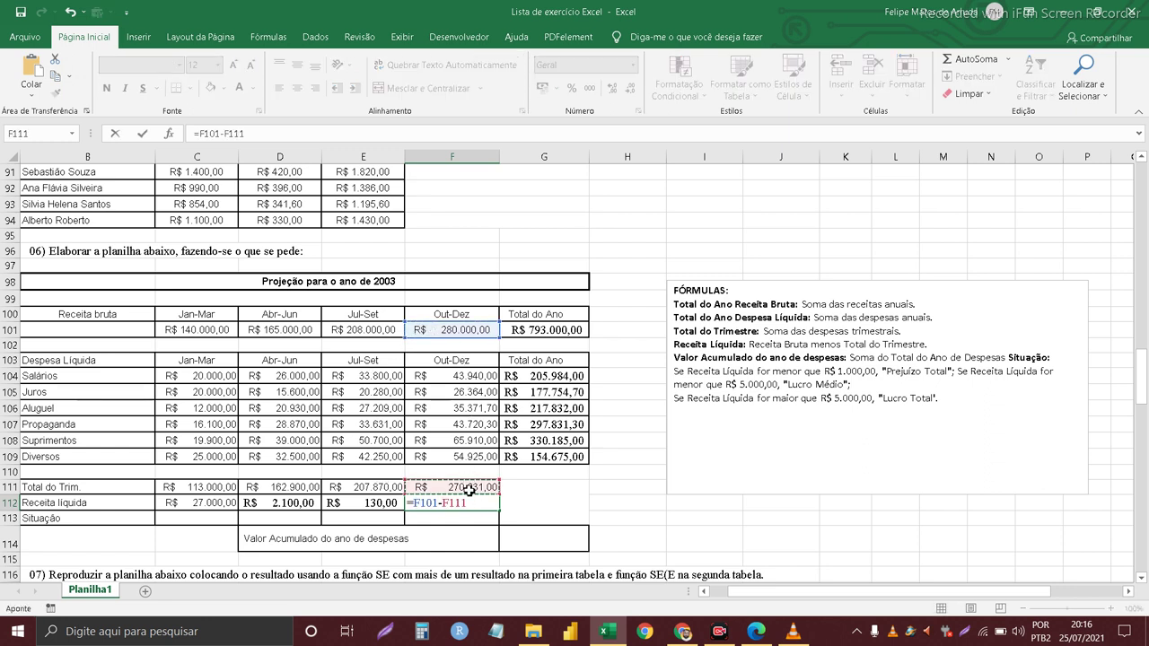
key(ctrl+Return)
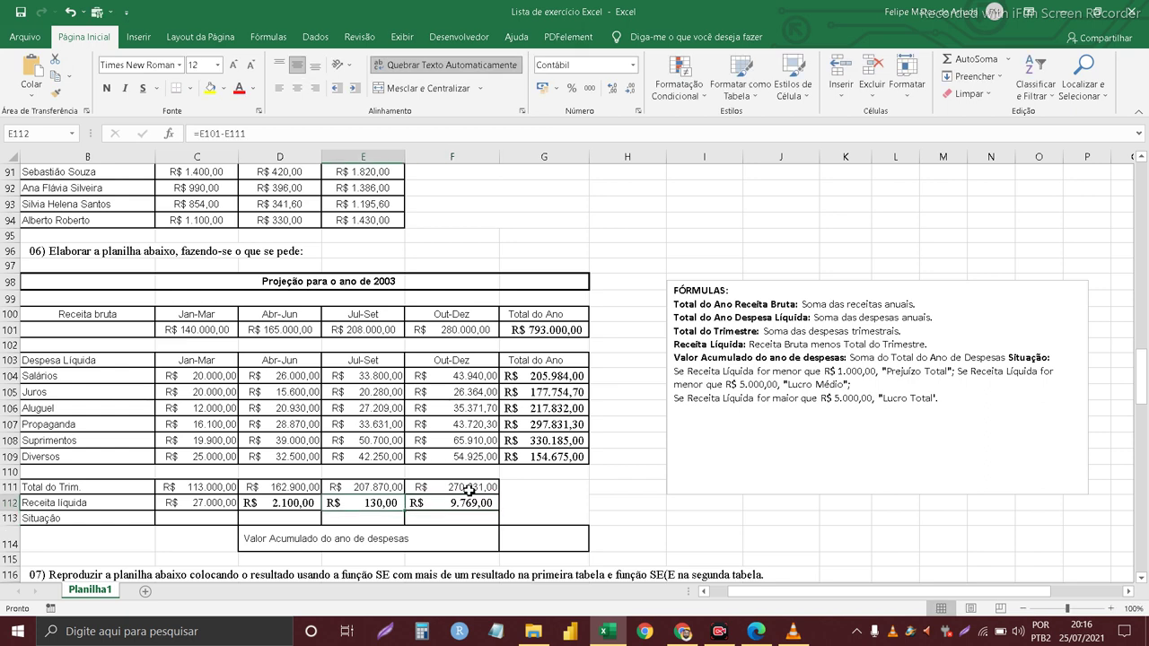
- Review the row 112 net revenue formulas and move toward the accumulated expenses cell
key(Left)
key(Left)
key(Left)
key(Right)
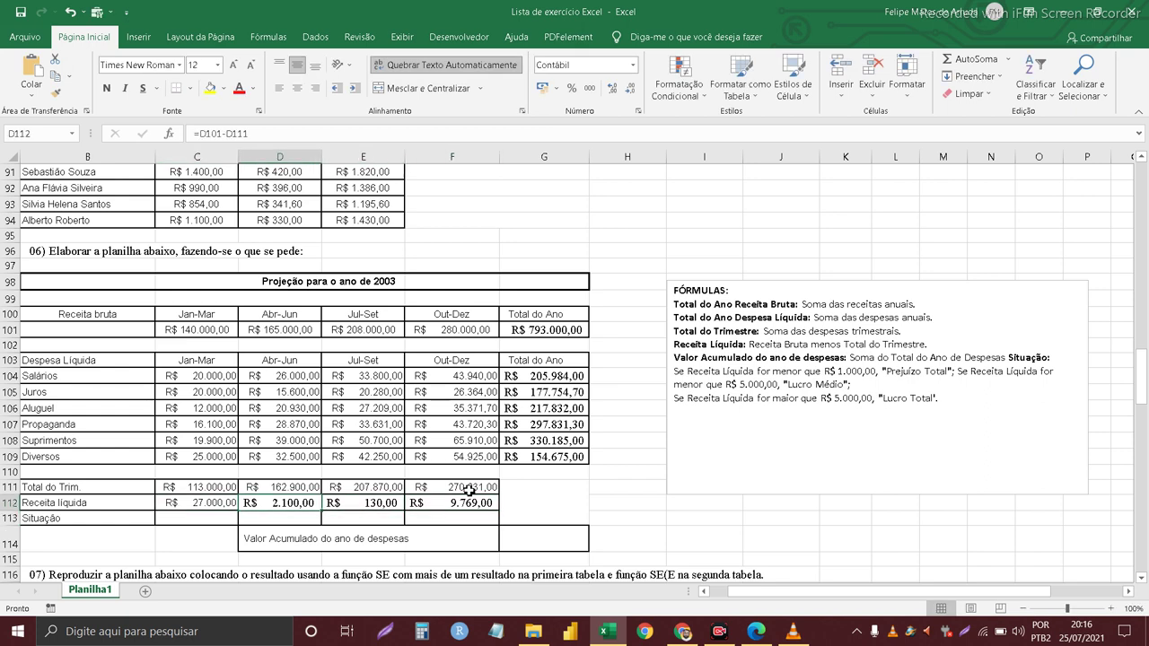
key(Right)
key(Right)
key(Left)
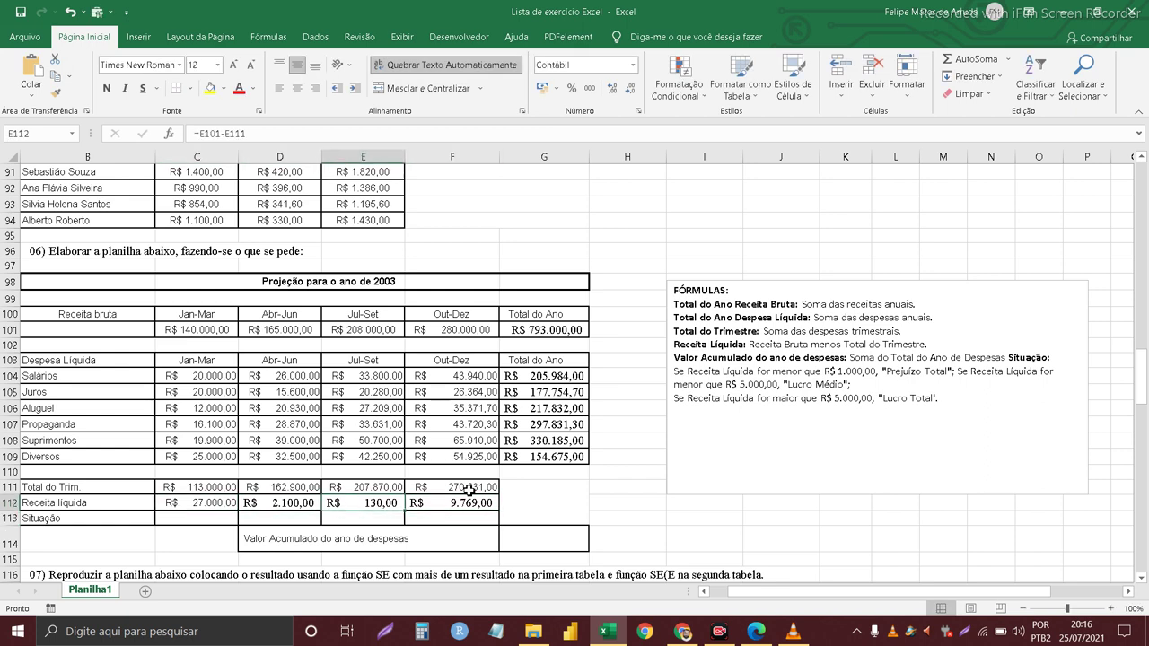
key(Down)
key(Up)
key(Down)
key(Right)
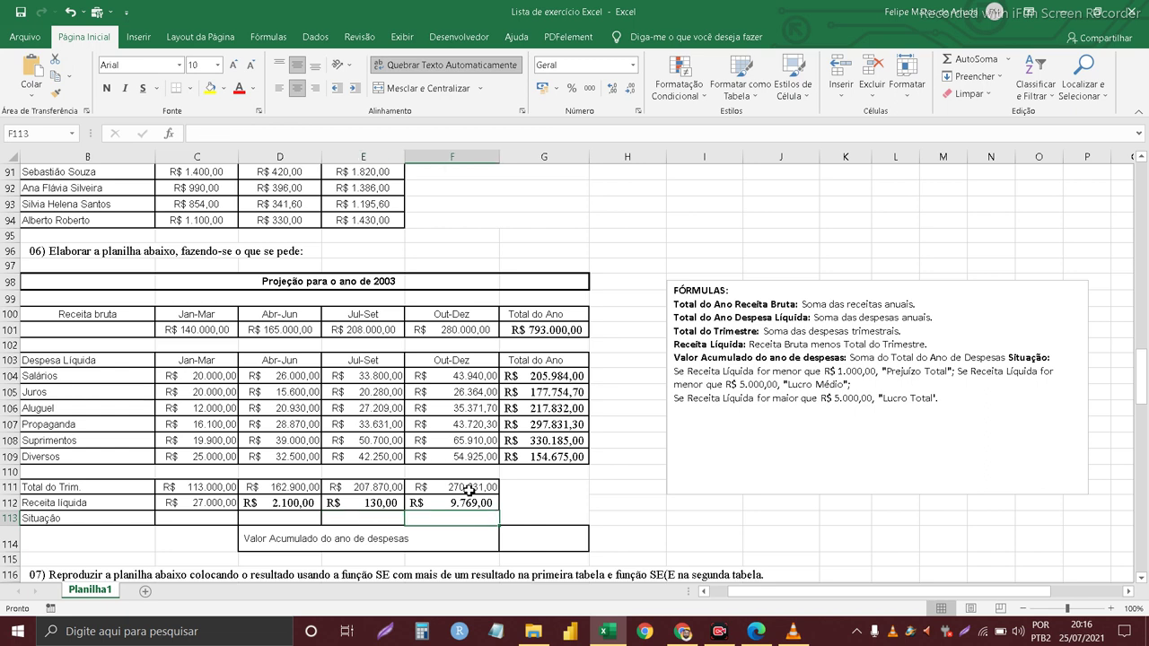
key(Right)
key(Down)
key(Left)
key(Left)
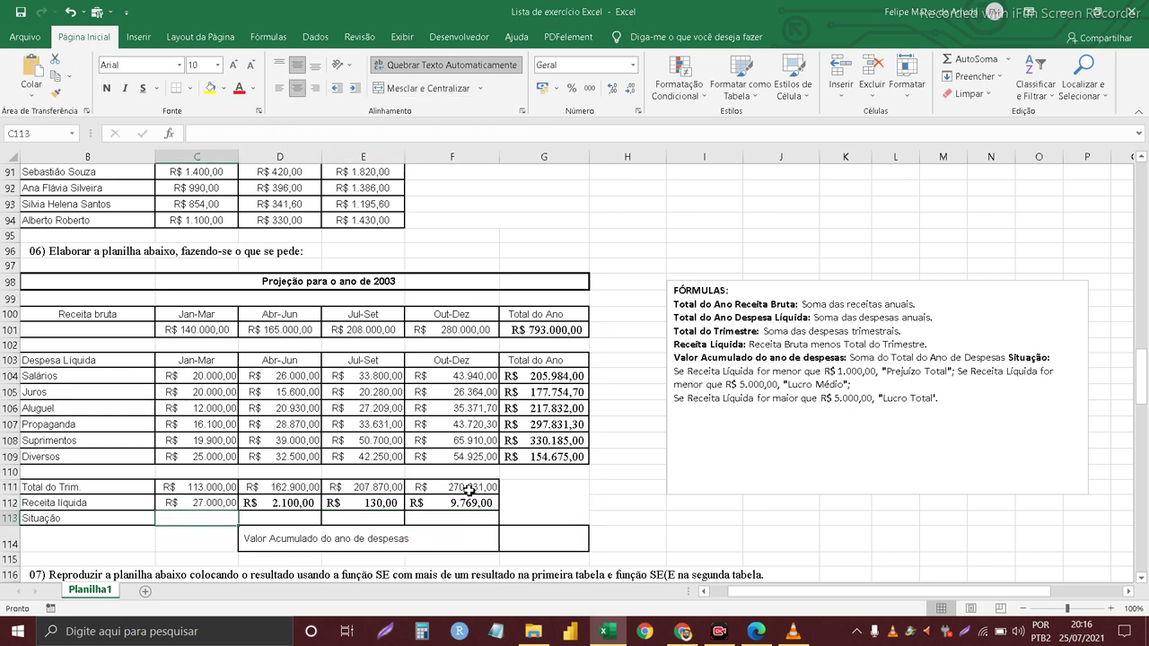
- Enter =SOMA(G104:G109) in G114, giving R$ 1.384.262,00, and discard the stray 7 entry
key(Right)
key(Right)
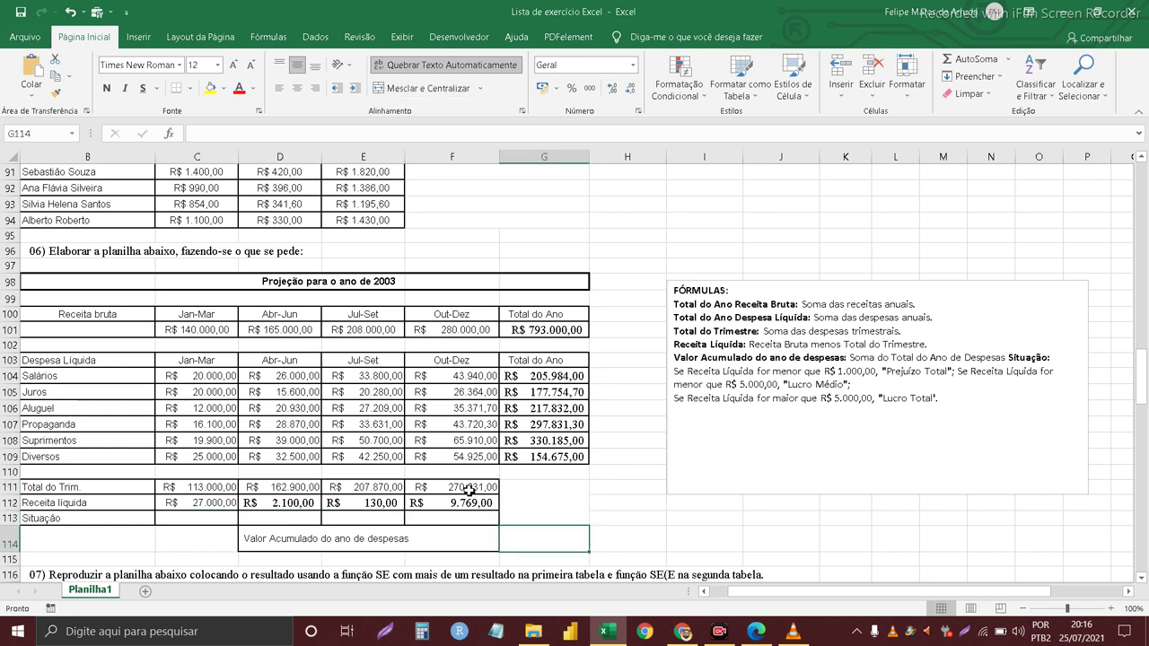
text(=)
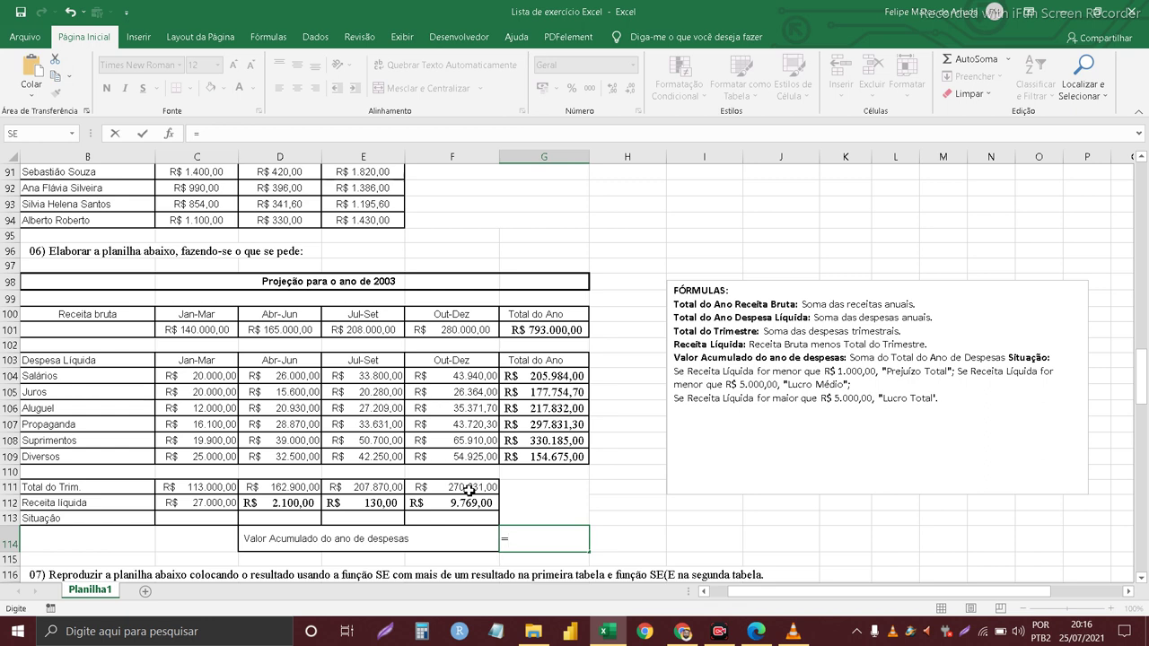
text(soma)
key(Tab)
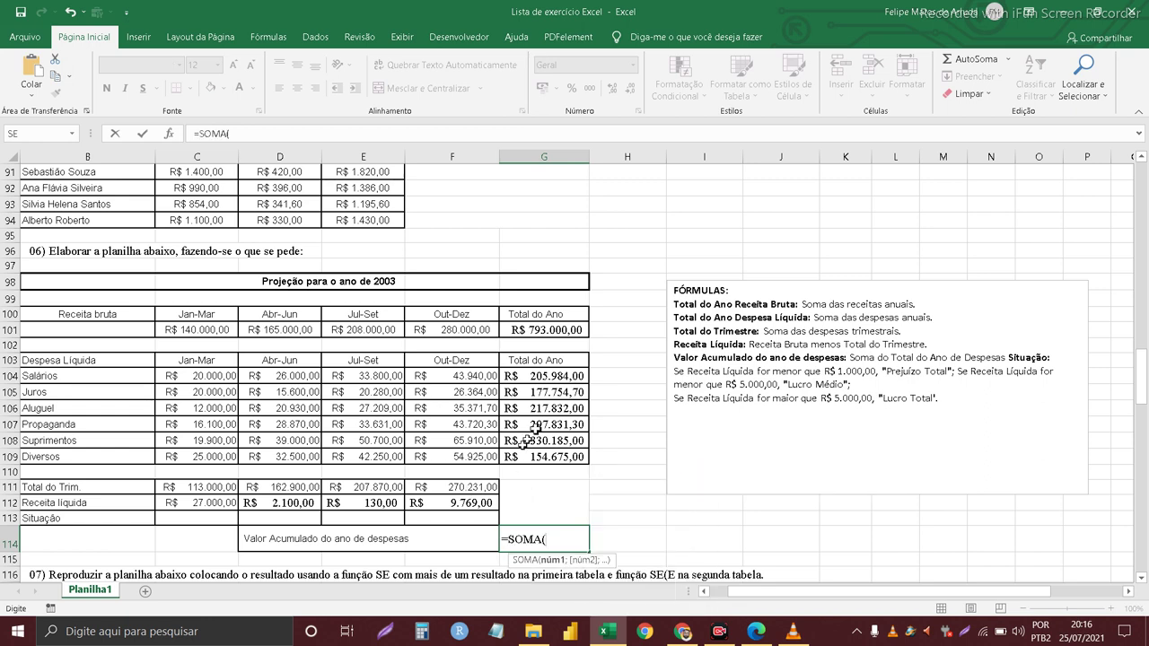
drag(557, 375, 555, 458)
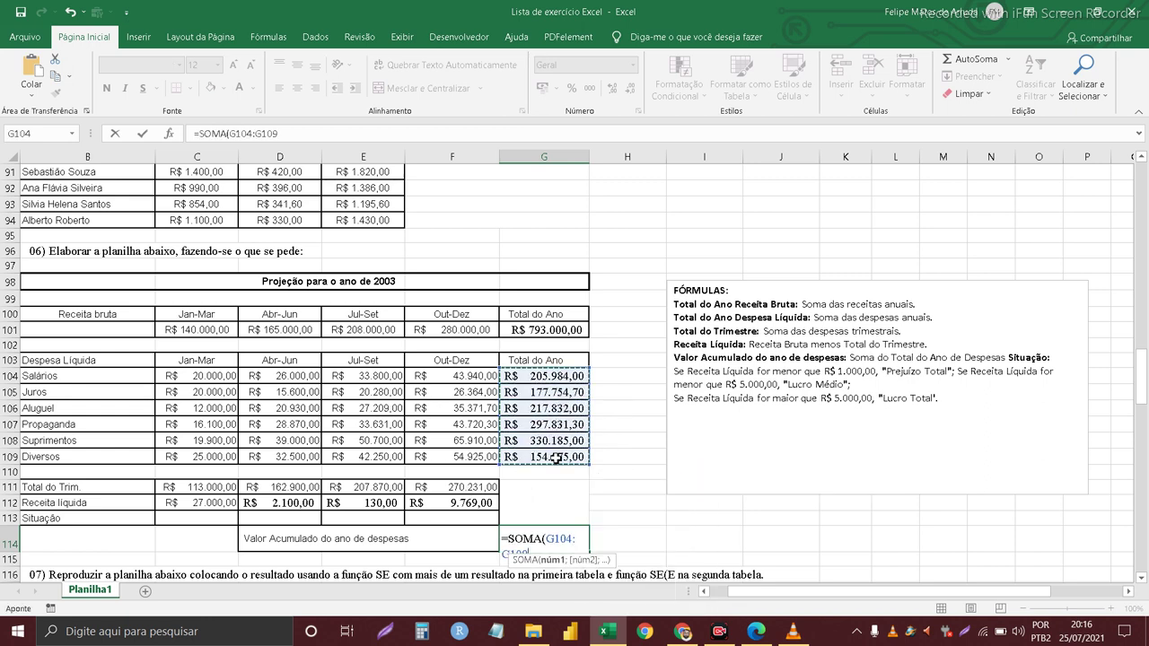
key(Return)
text(7)
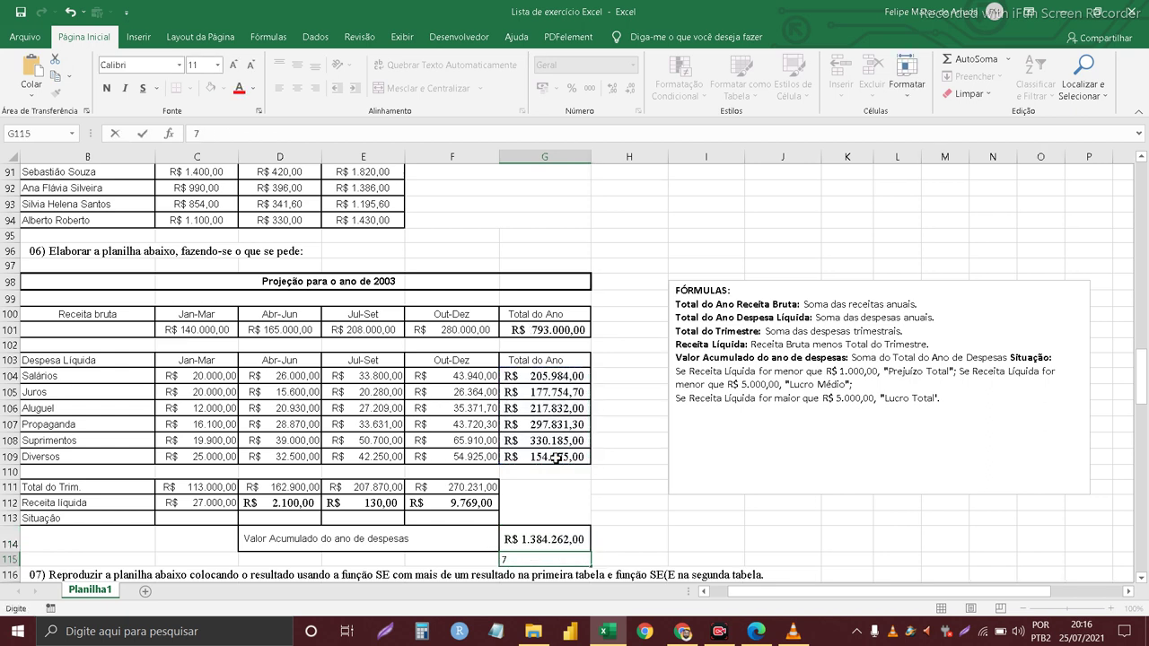
key(Up)
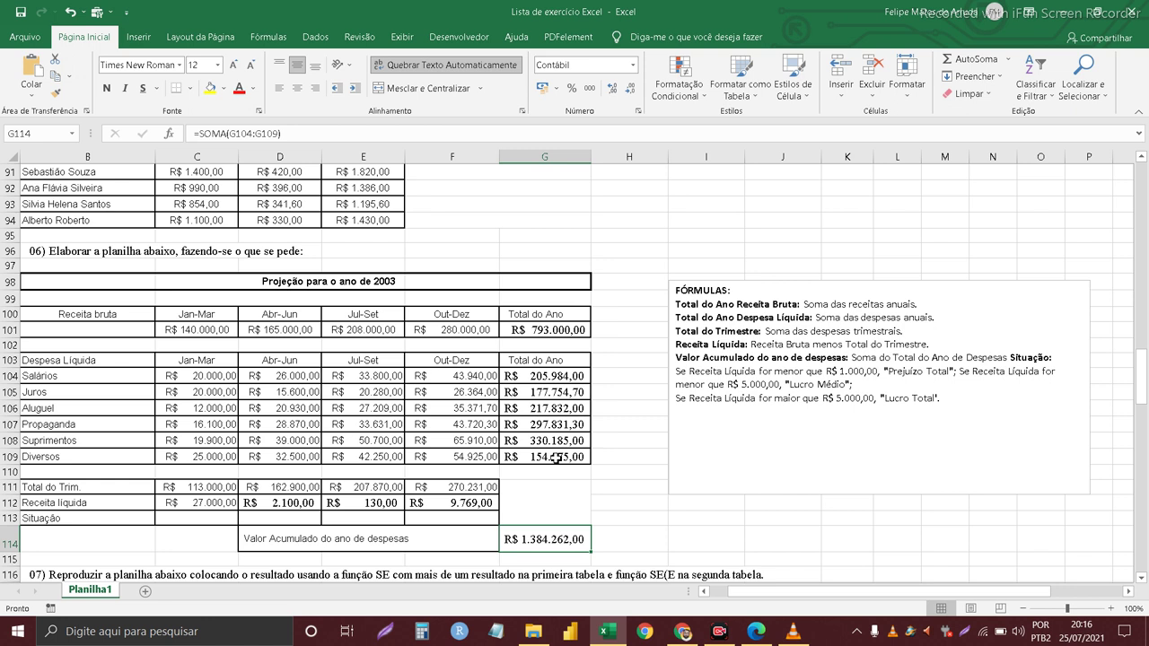
key(Left)
key(Up)
- Start the C113 Situação formula with SE(C112<1000;"Prejuízo Total";
key(Left)
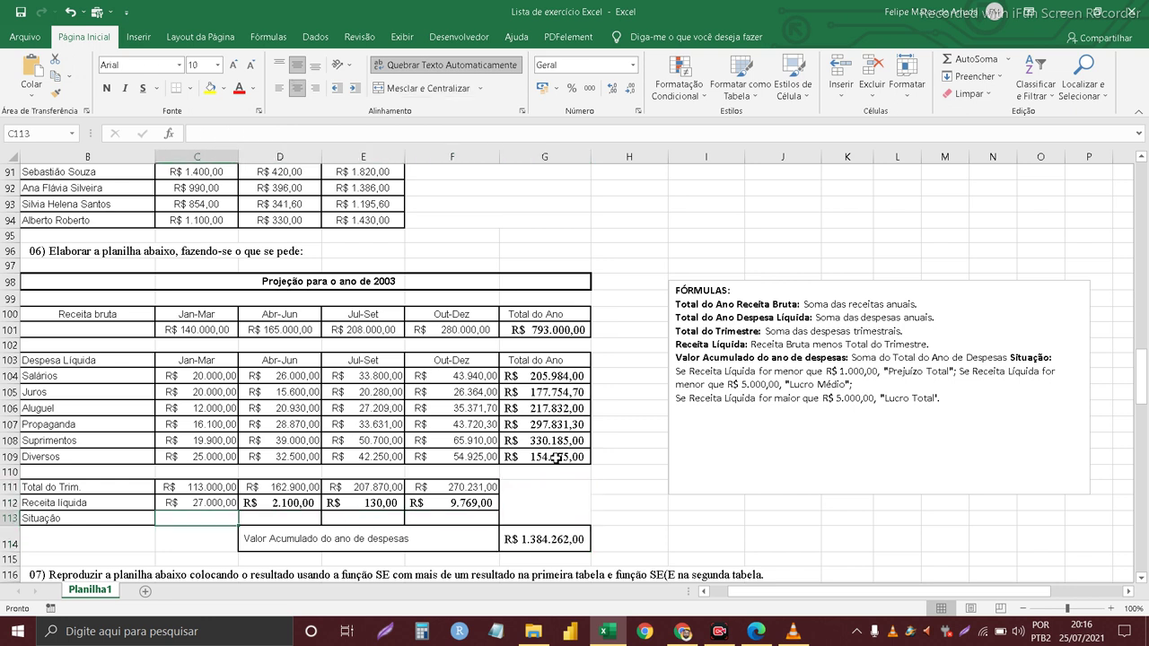
text(=)
key(Tab)
key(Tab)
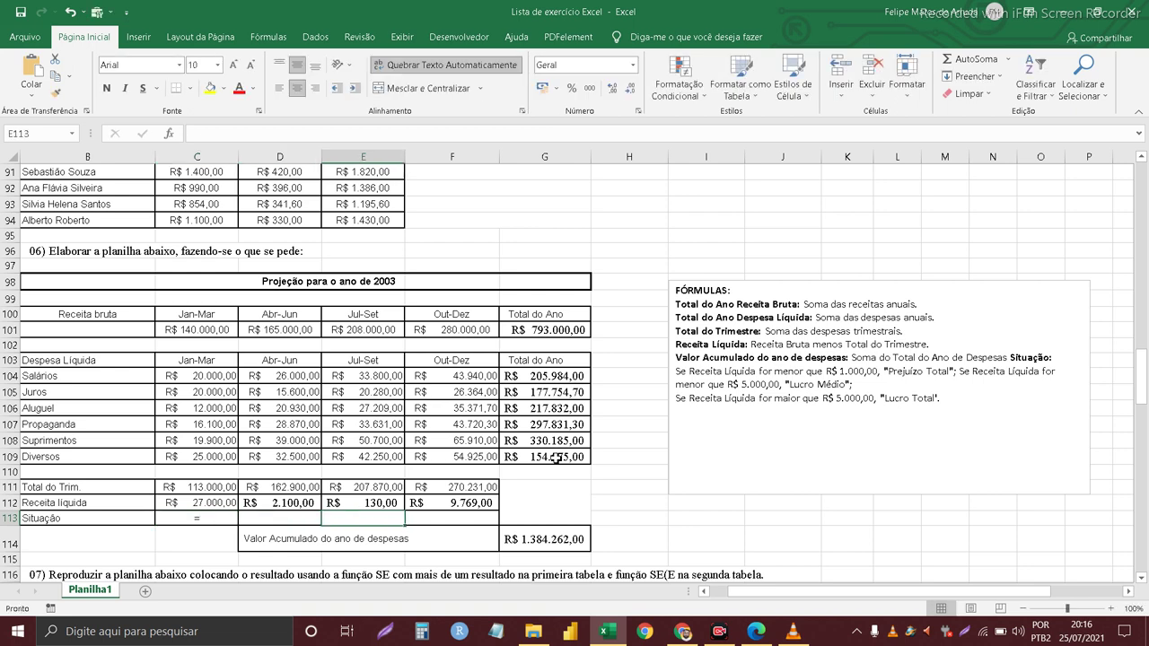
key(Left)
key(Left)
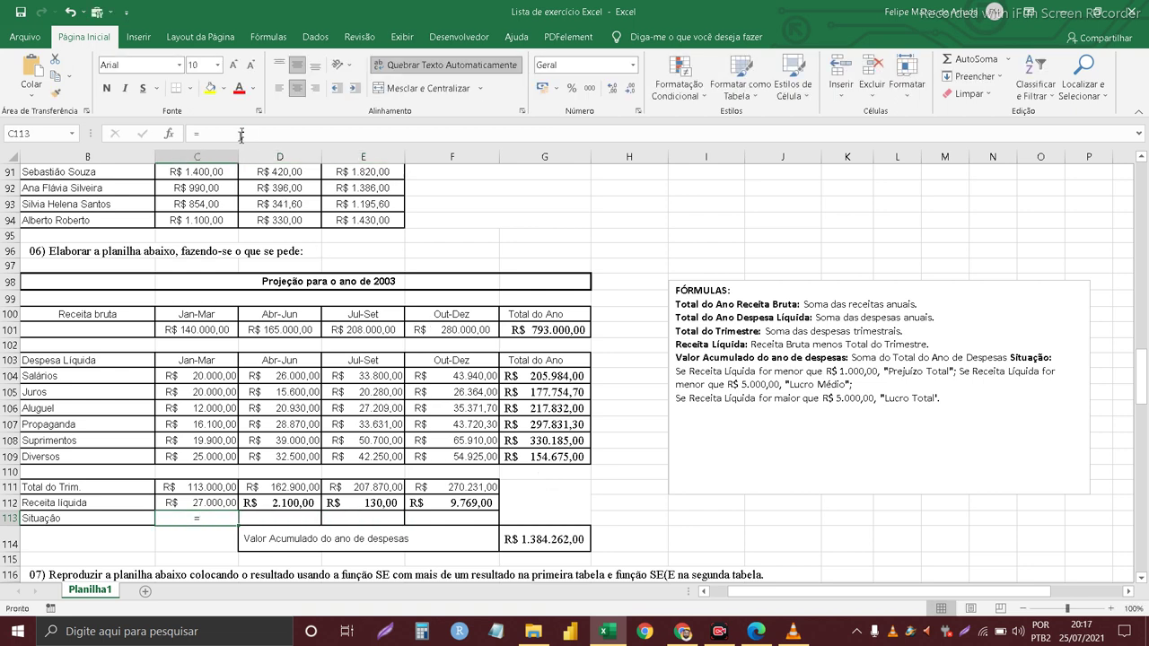
click(240, 134)
text(se)
key(Tab)
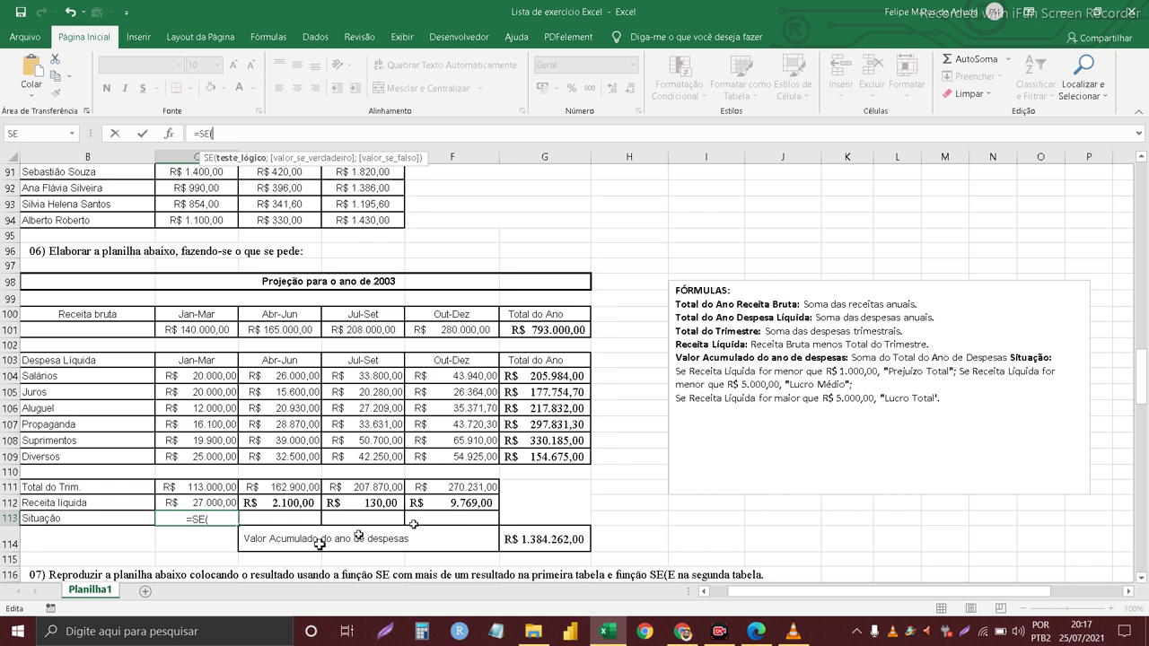
click(205, 503)
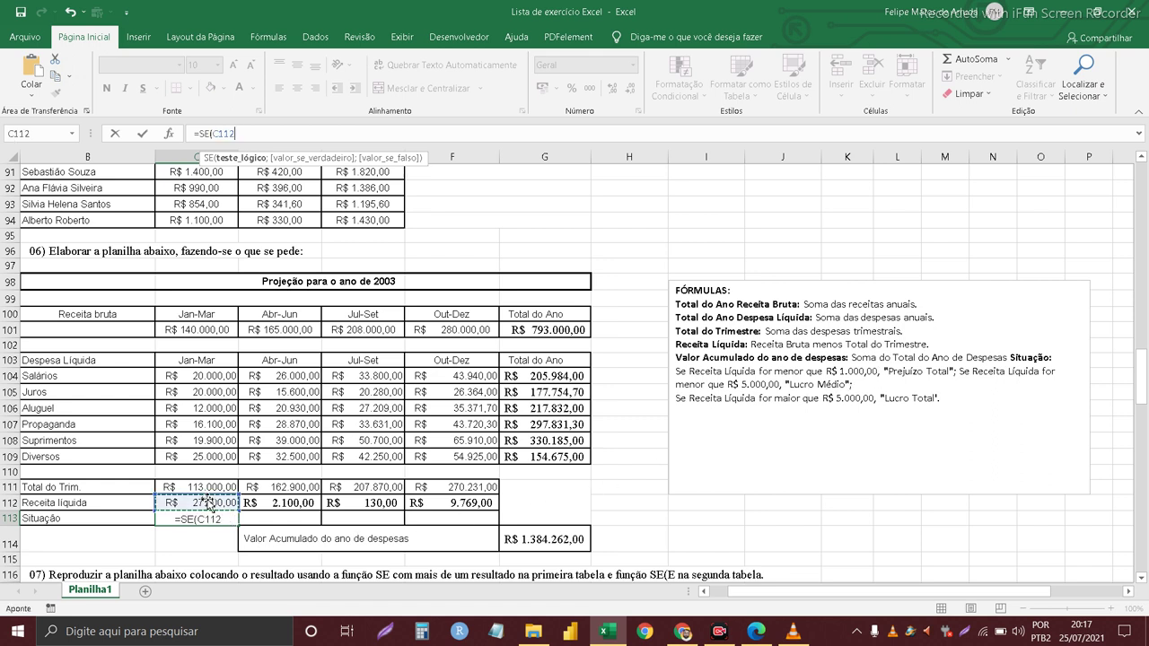
text(<)
text(1000)
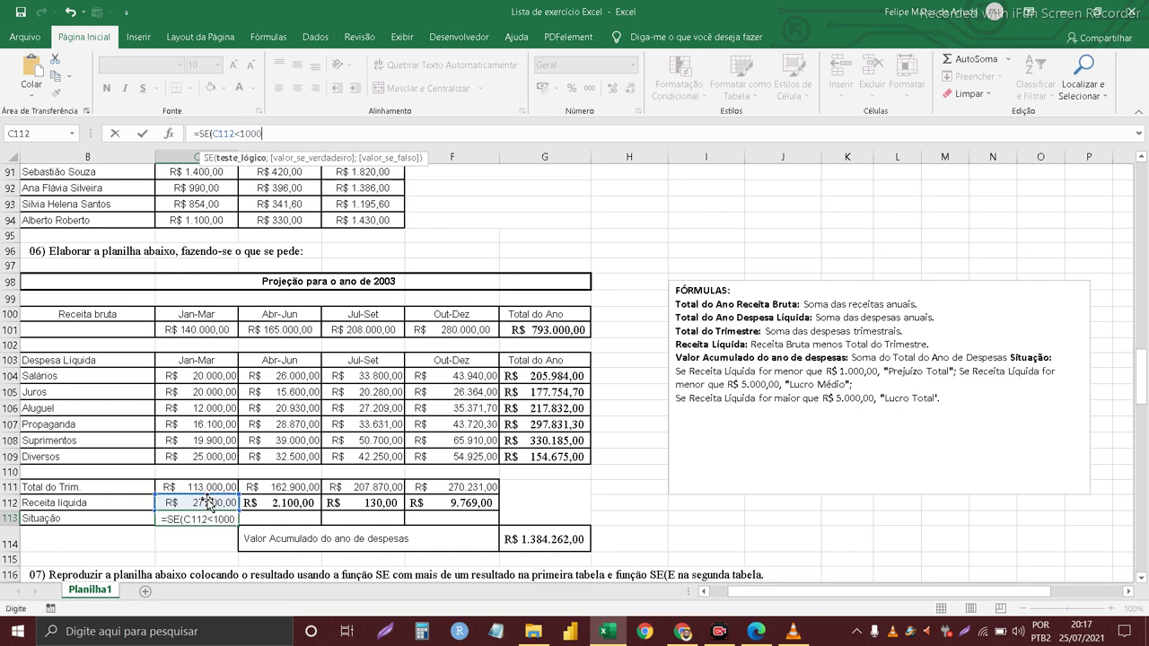
text(;)
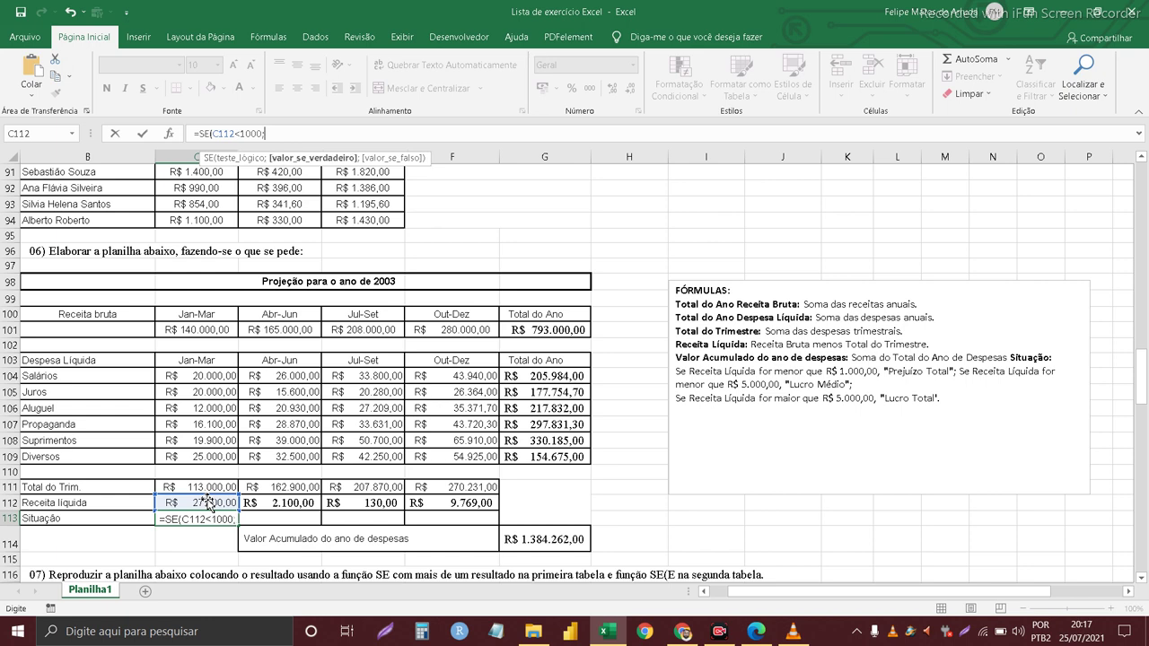
text("Pr)
text(ejuízo )
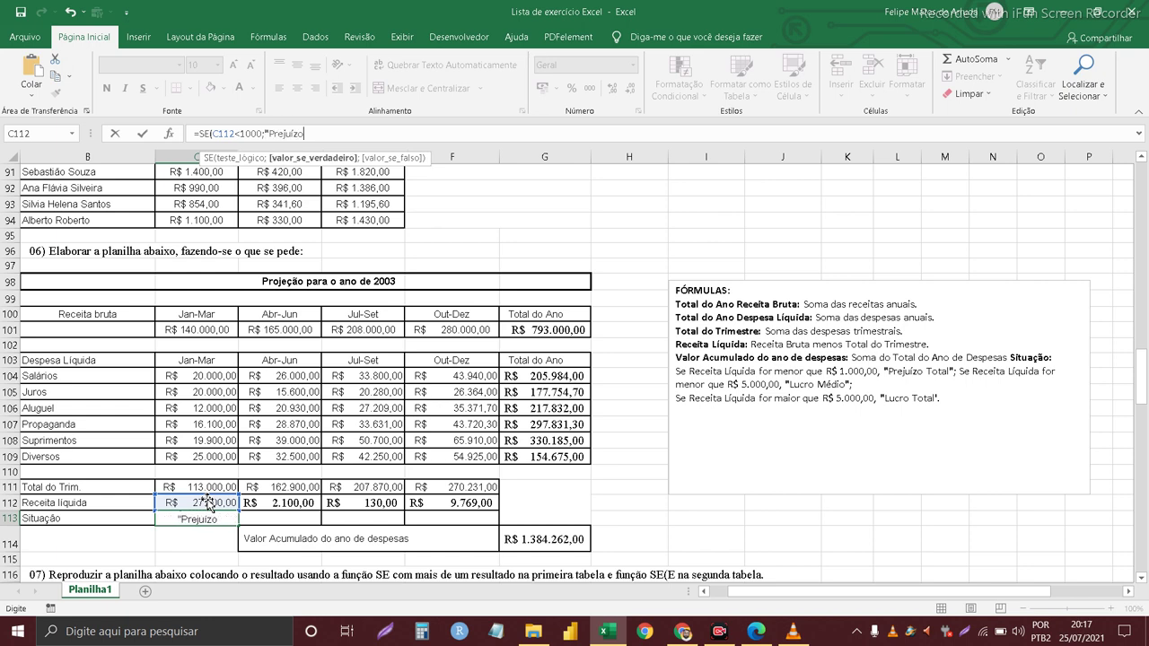
text(Total)
text(;)
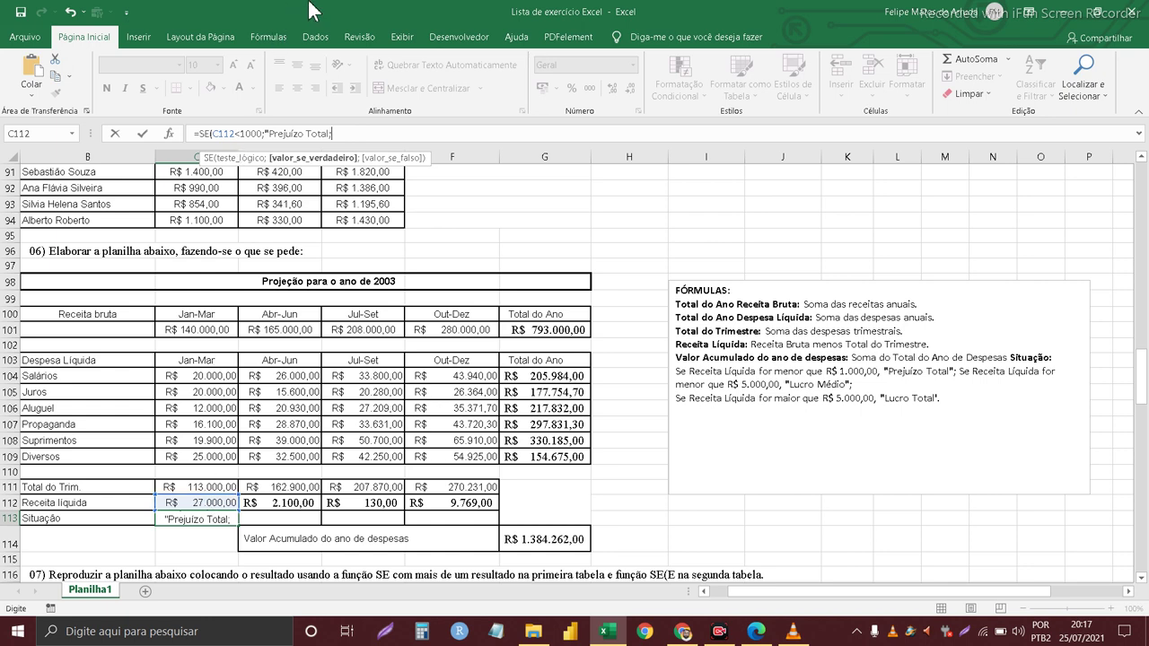
- Nest SE(C112<5000;"Lucro Médio";Se and commit, triggering the formula-error warning
text(SE()
click(218, 503)
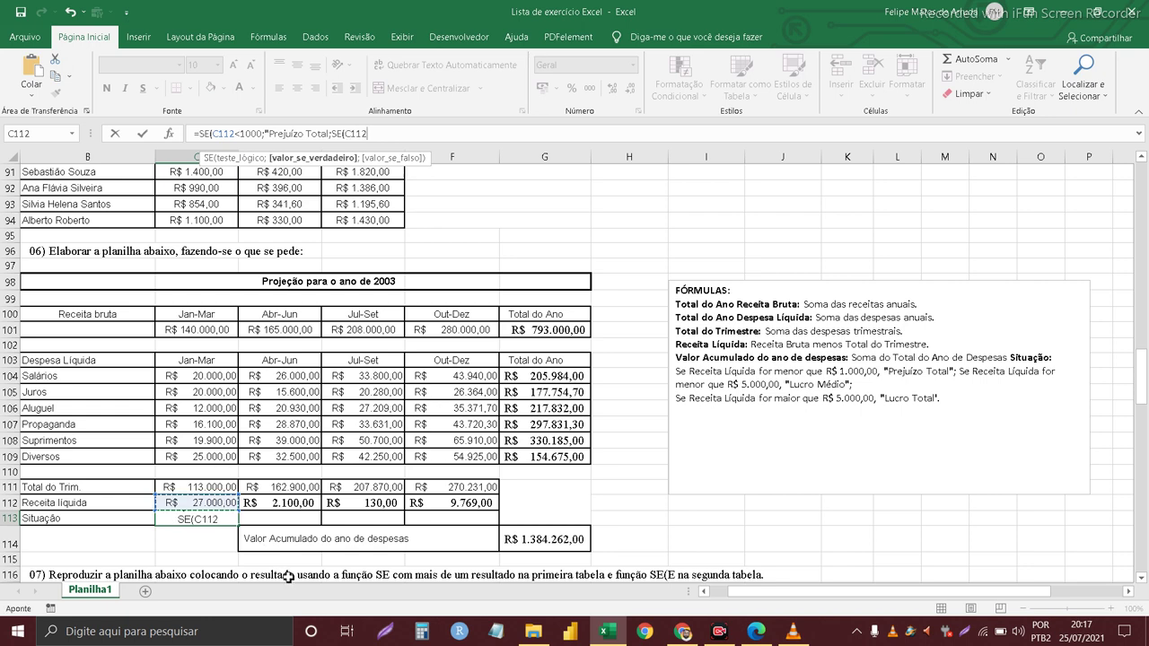
text(<)
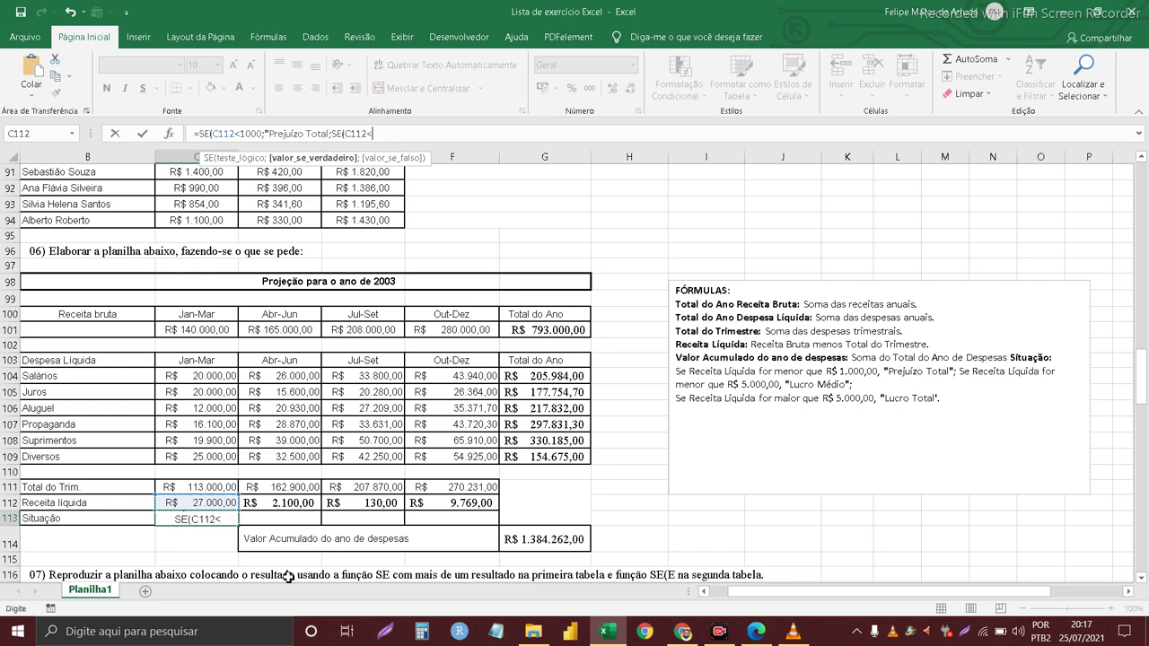
text(5000)
text(;")
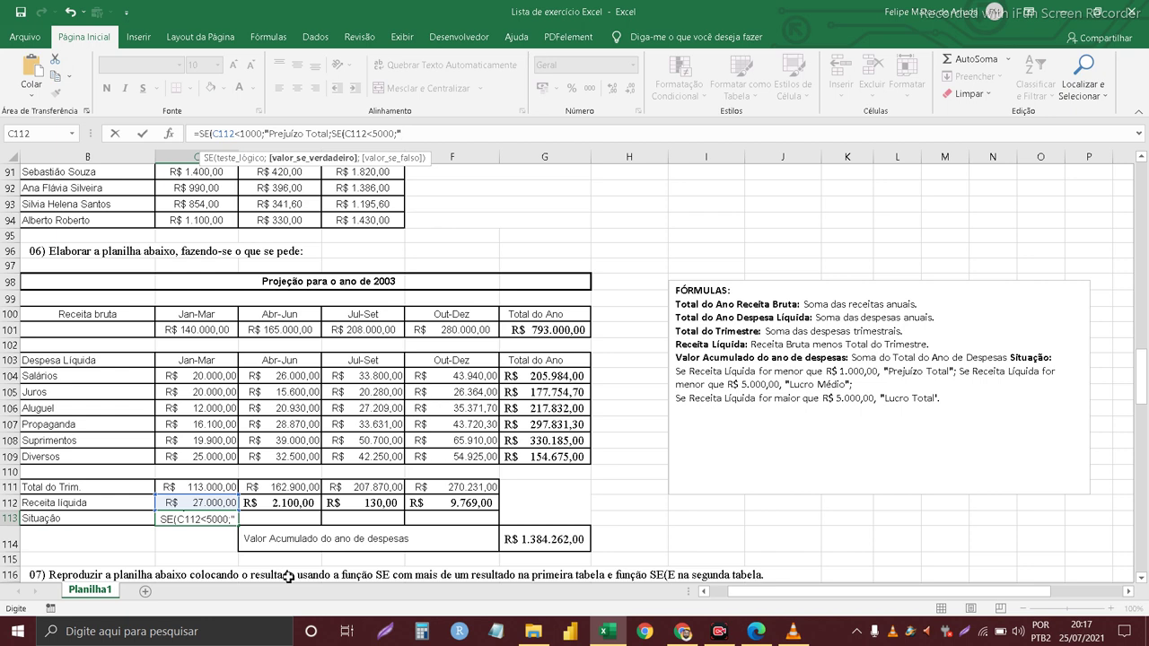
text(L)
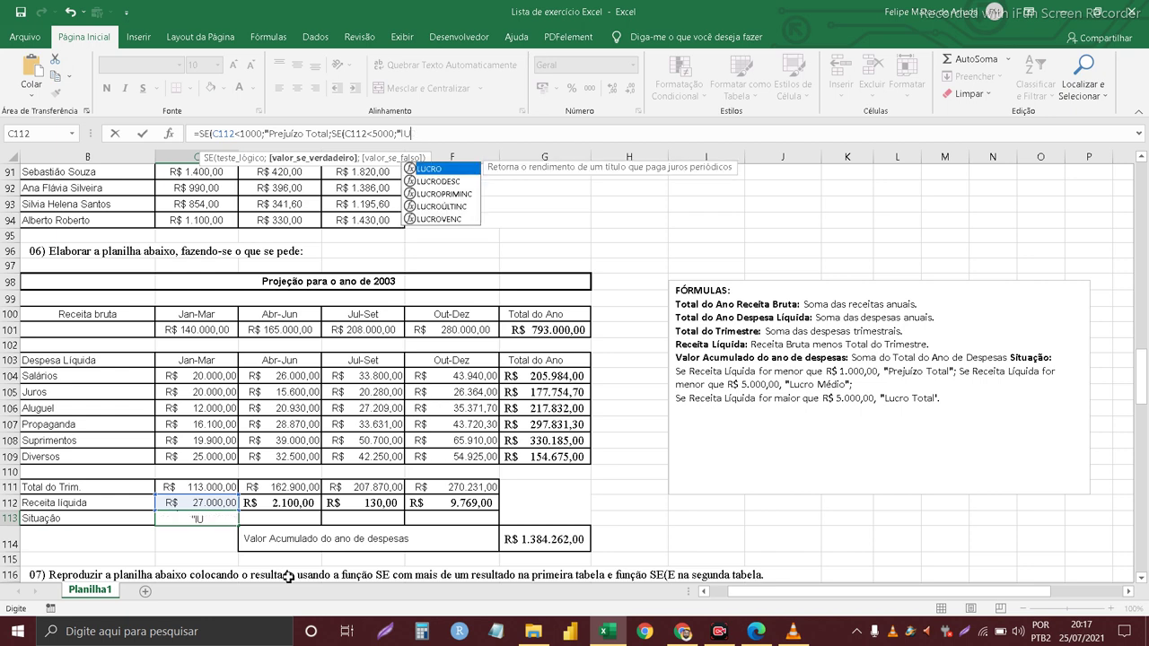
key(BackSpace)
text(Lucro )
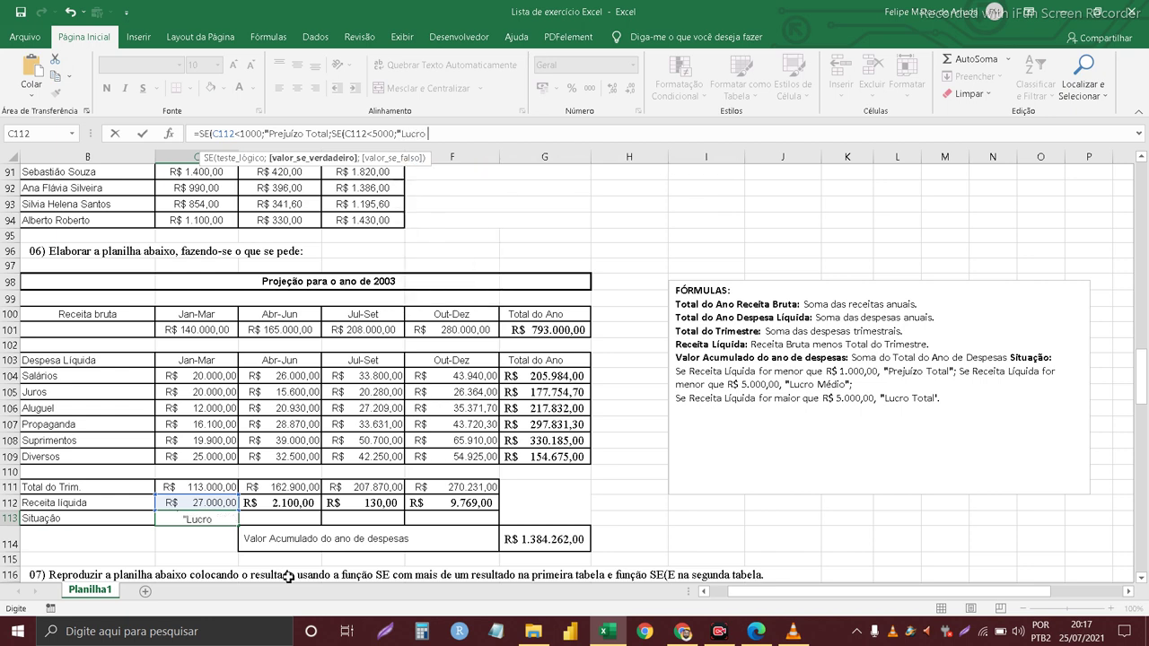
text(Mé)
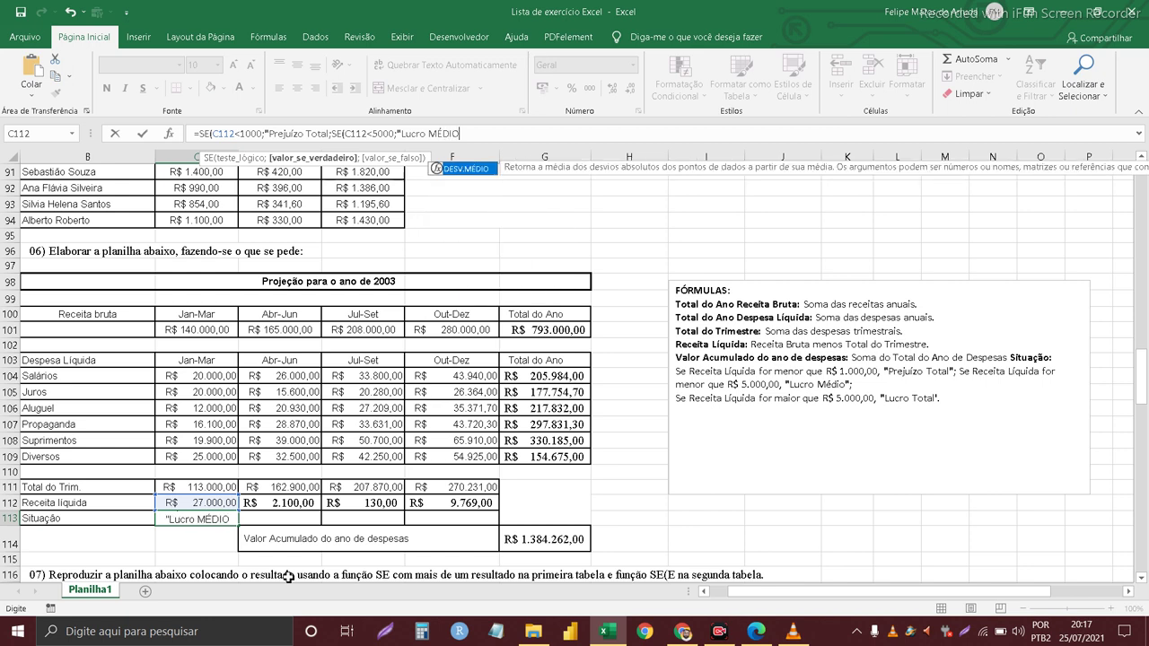
key(BackSpace)
text(édi)
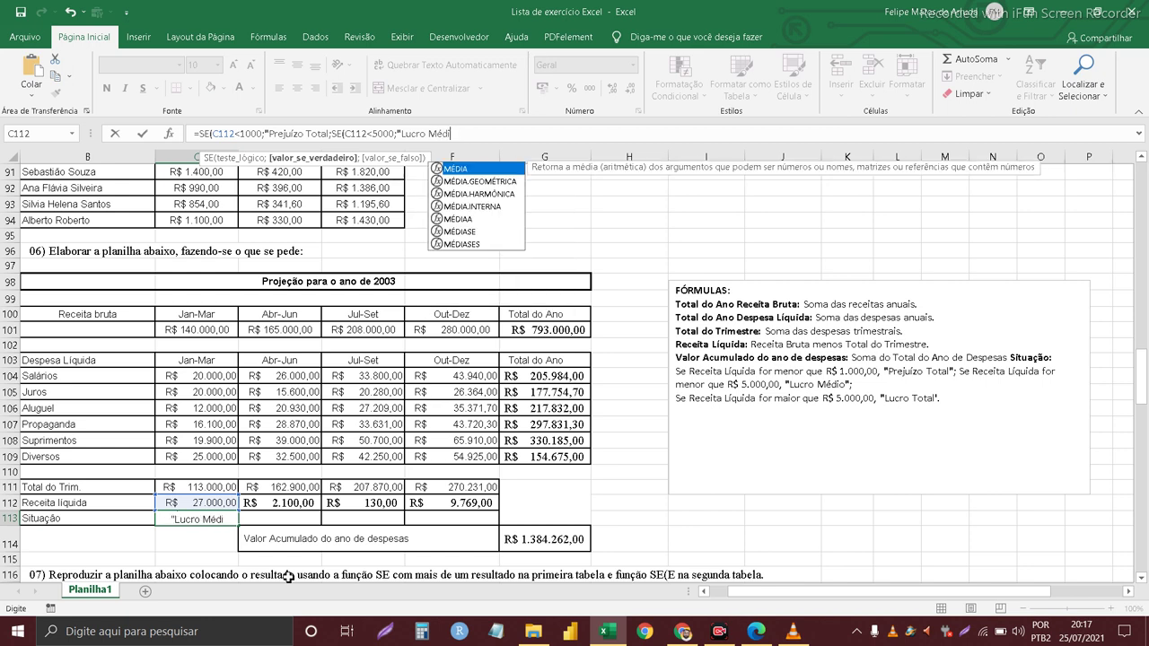
text(o")
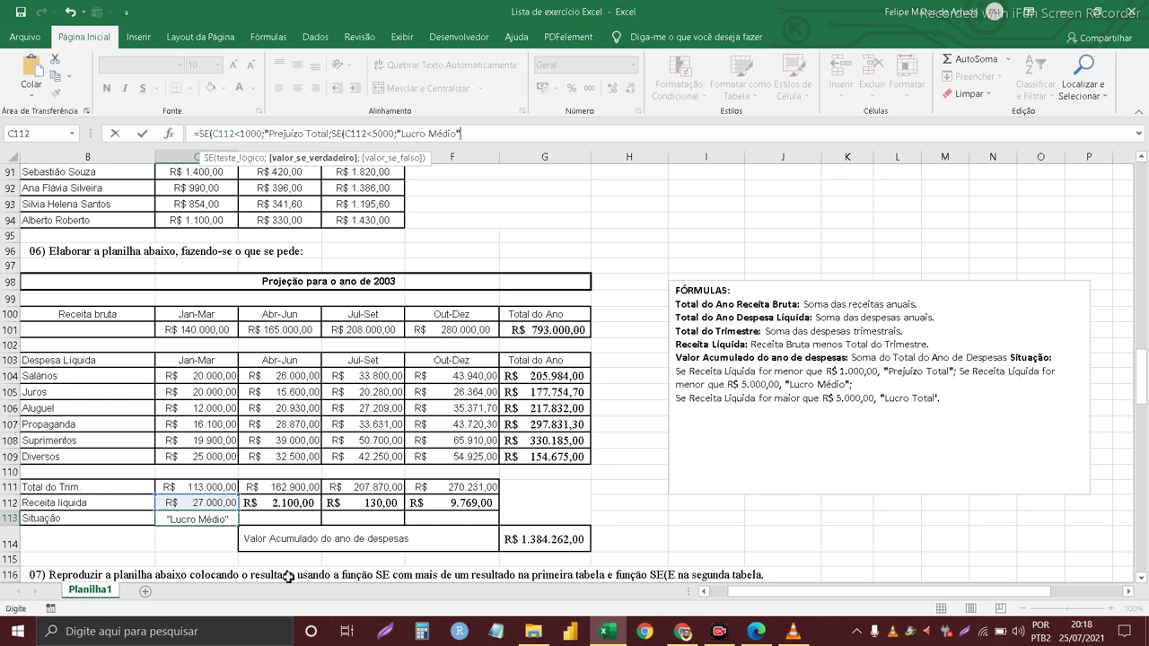
text(;)
text(")
key(BackSpace)
text(Se)
key(Return)
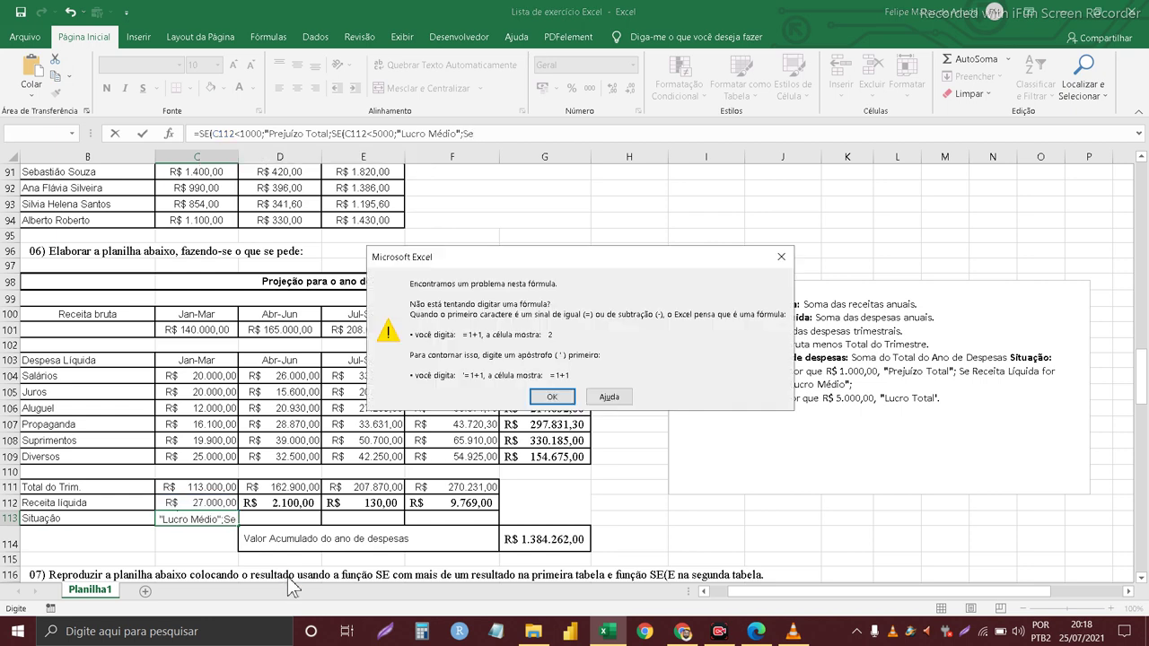
- Dismiss the warning and complete the third nested test SE(C112 > 5000;"Lucro Total";)
click(550, 398)
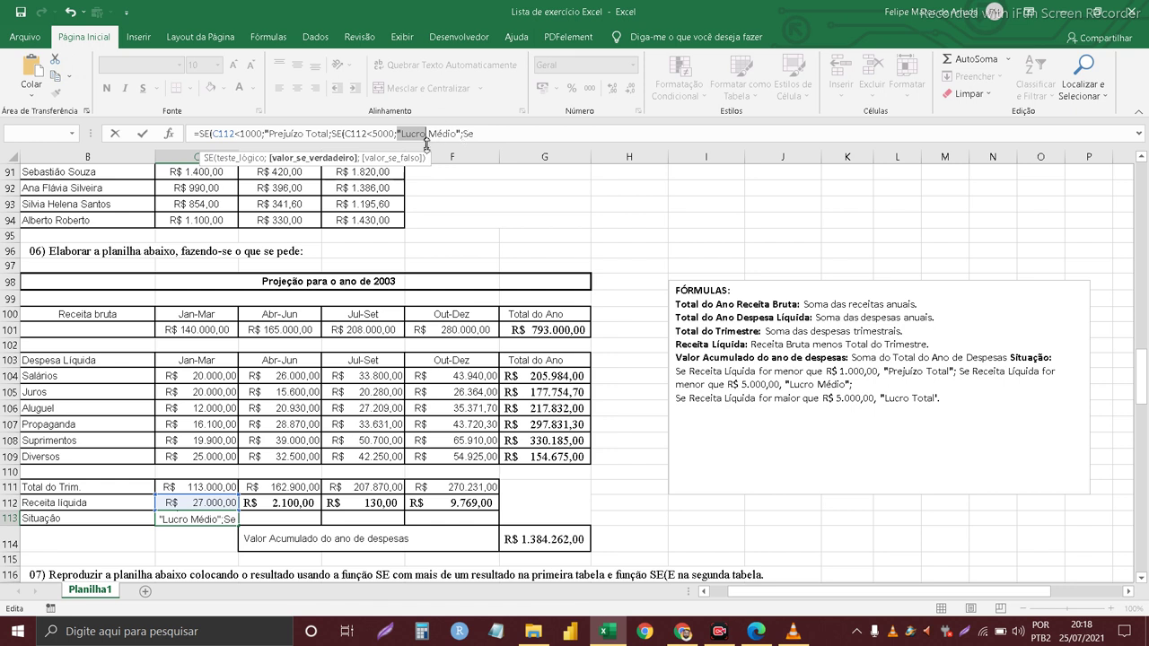
click(399, 134)
click(479, 132)
key(BackSpace)
text(E)
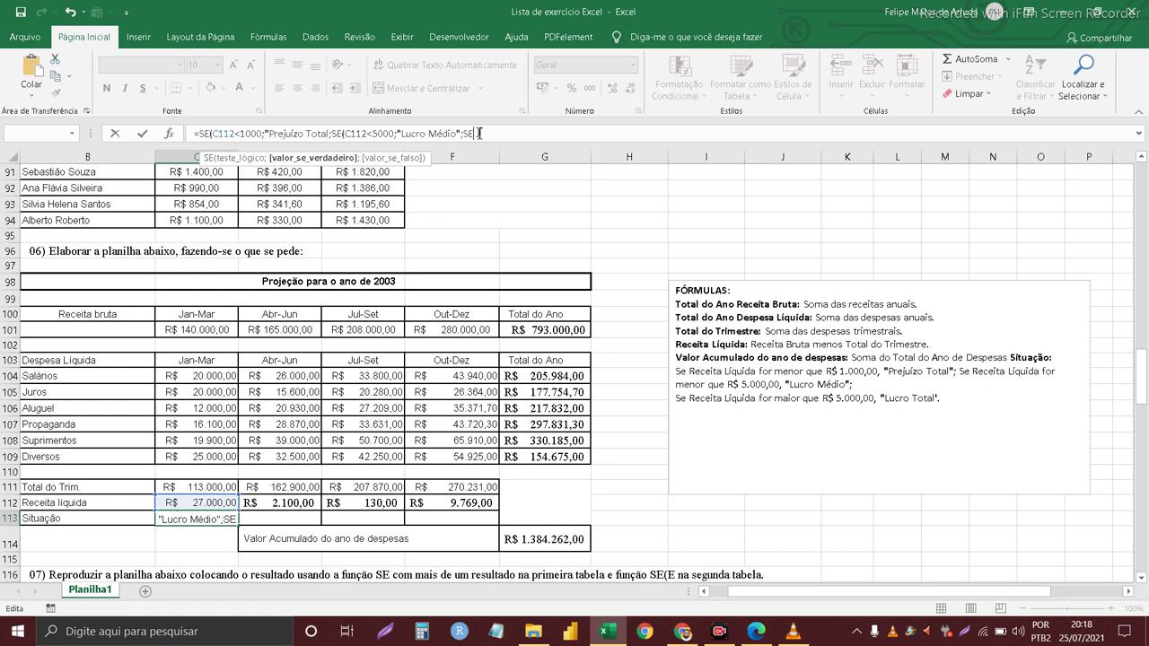
text(()
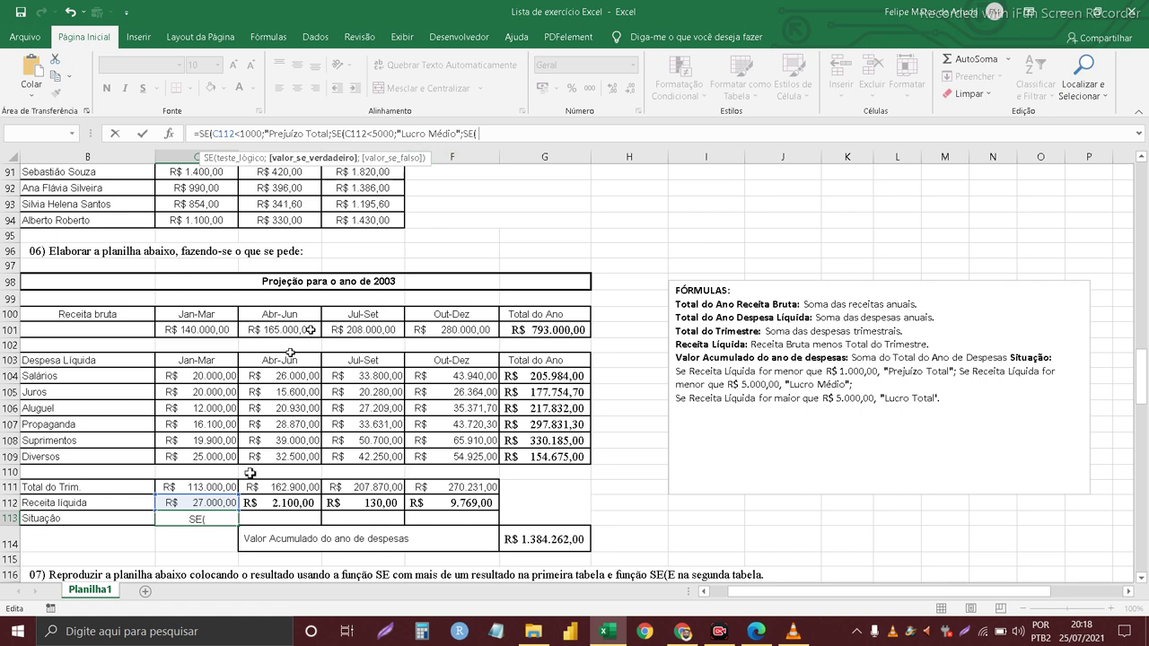
click(189, 503)
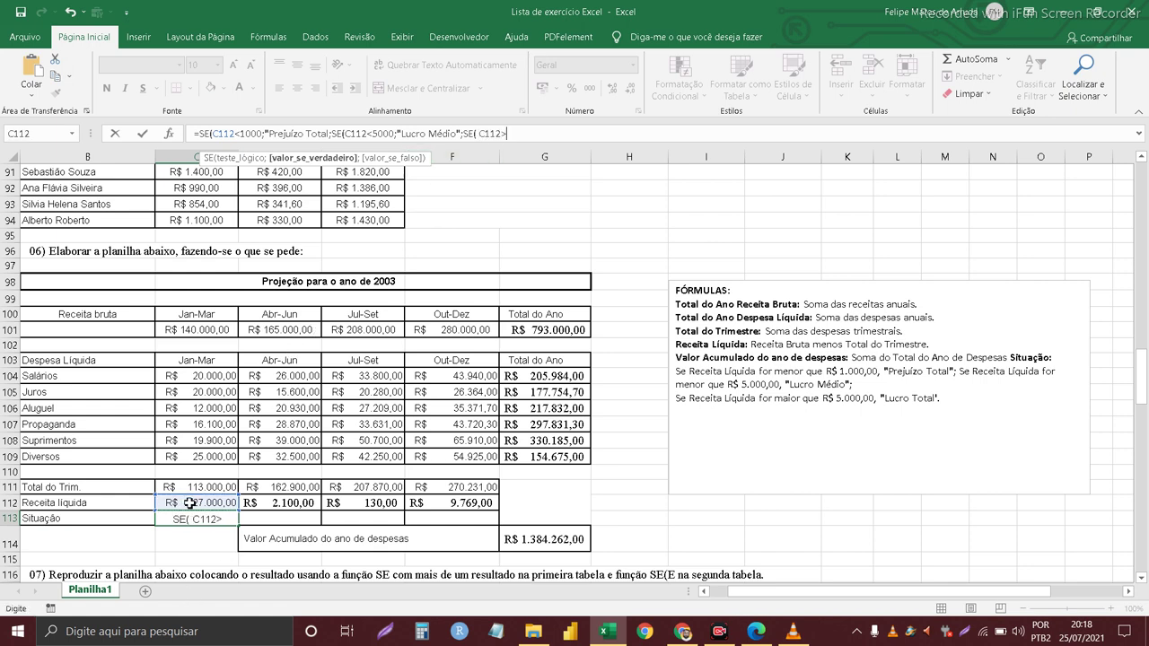
text(>)
text( 50000)
key(BackSpace)
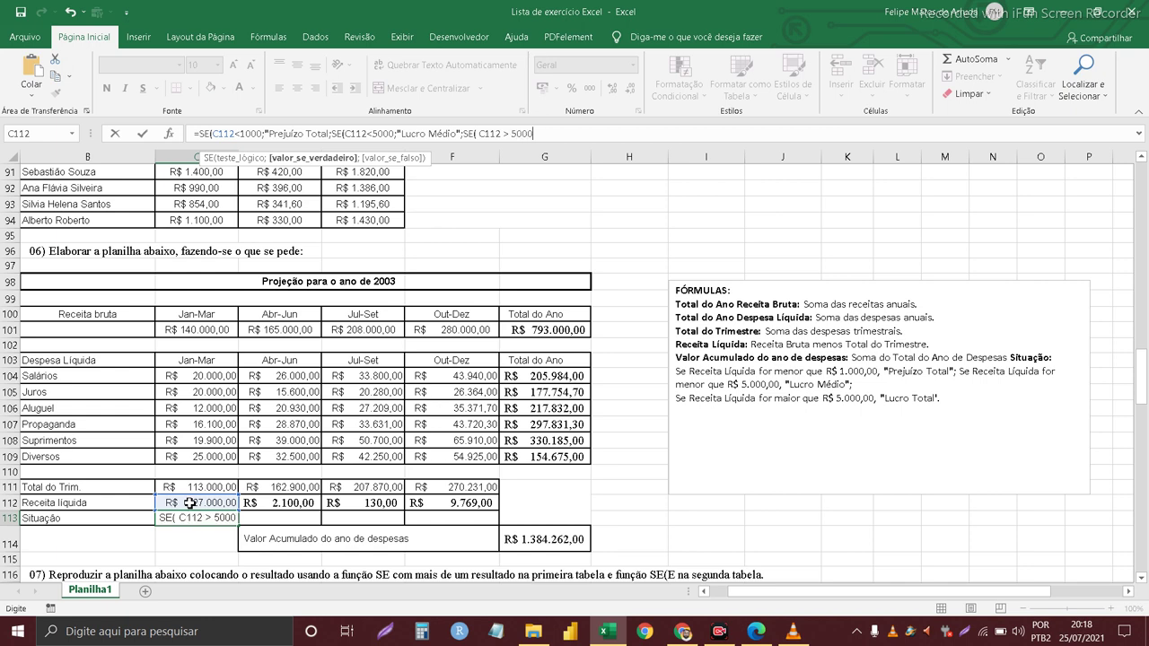
text(;")
text(lUCRO)
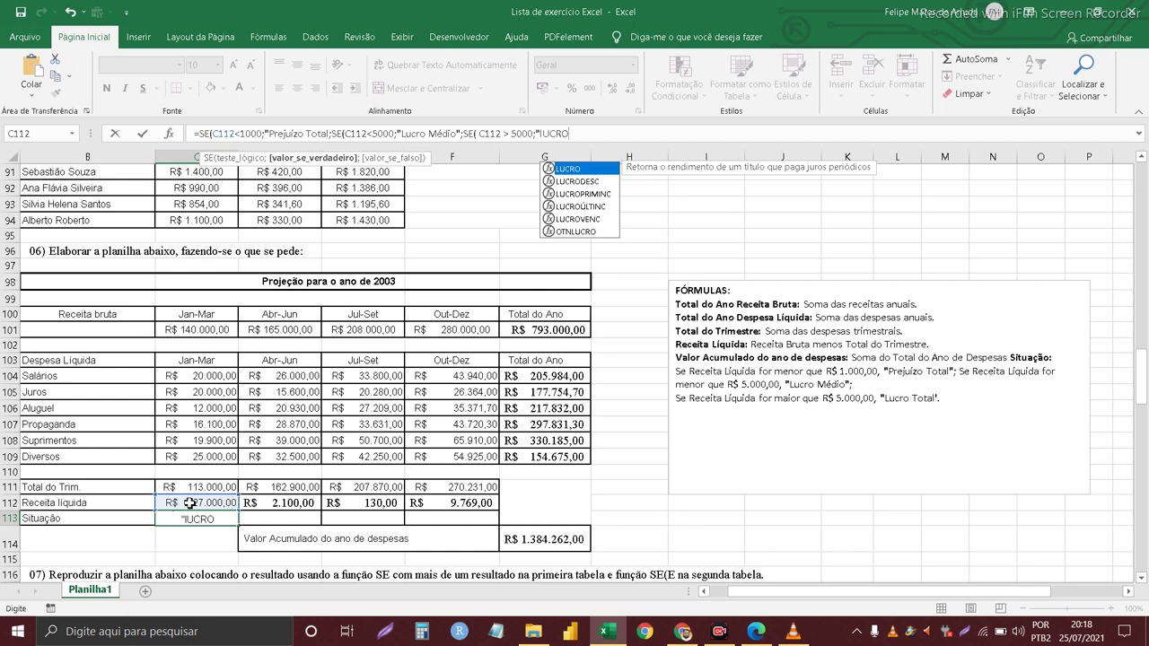
key(BackSpace)
key(BackSpace)
key(BackSpace)
key(BackSpace)
key(BackSpace)
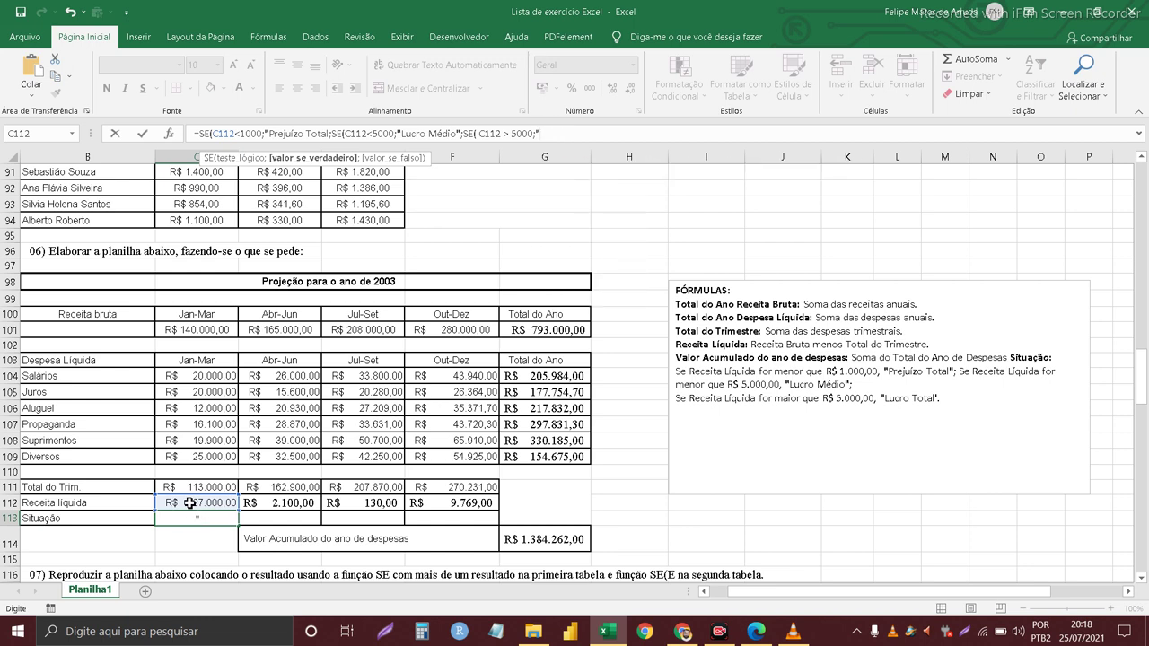
text(Lucro)
text( Tot)
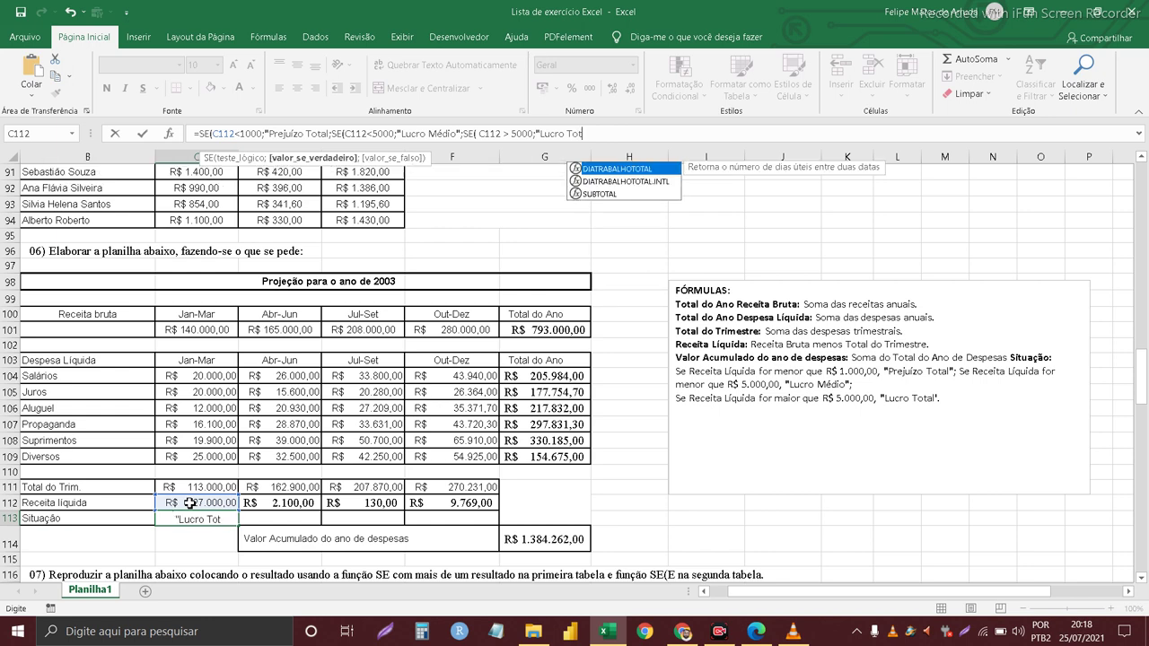
text(al)
text(";)
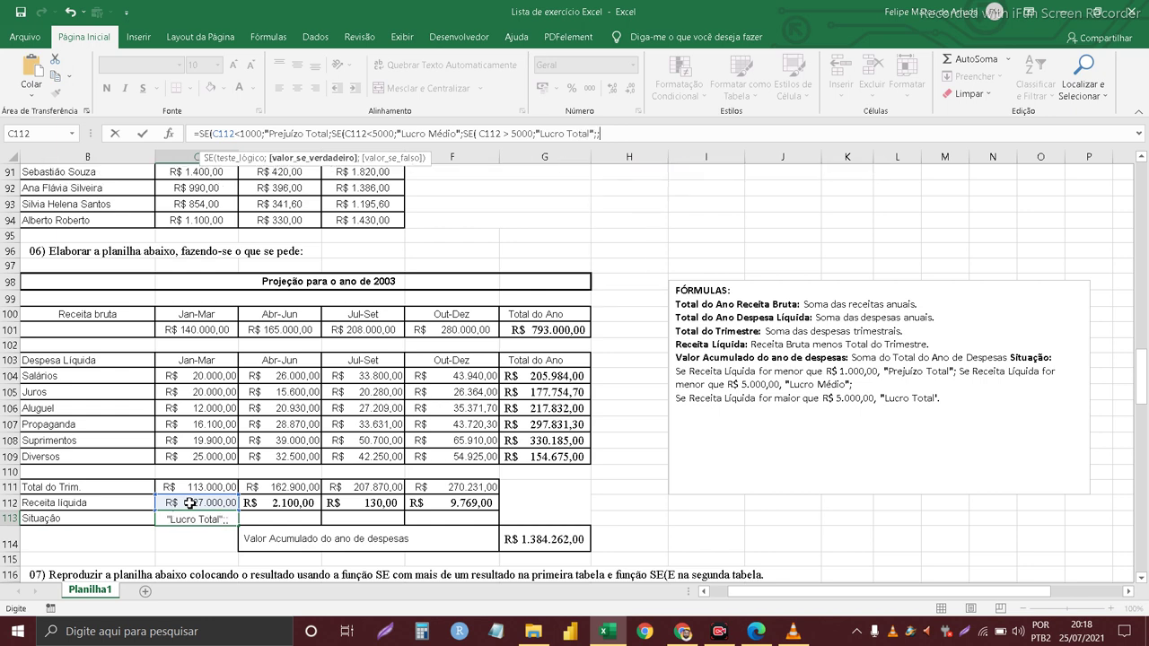
text())
key(Return)
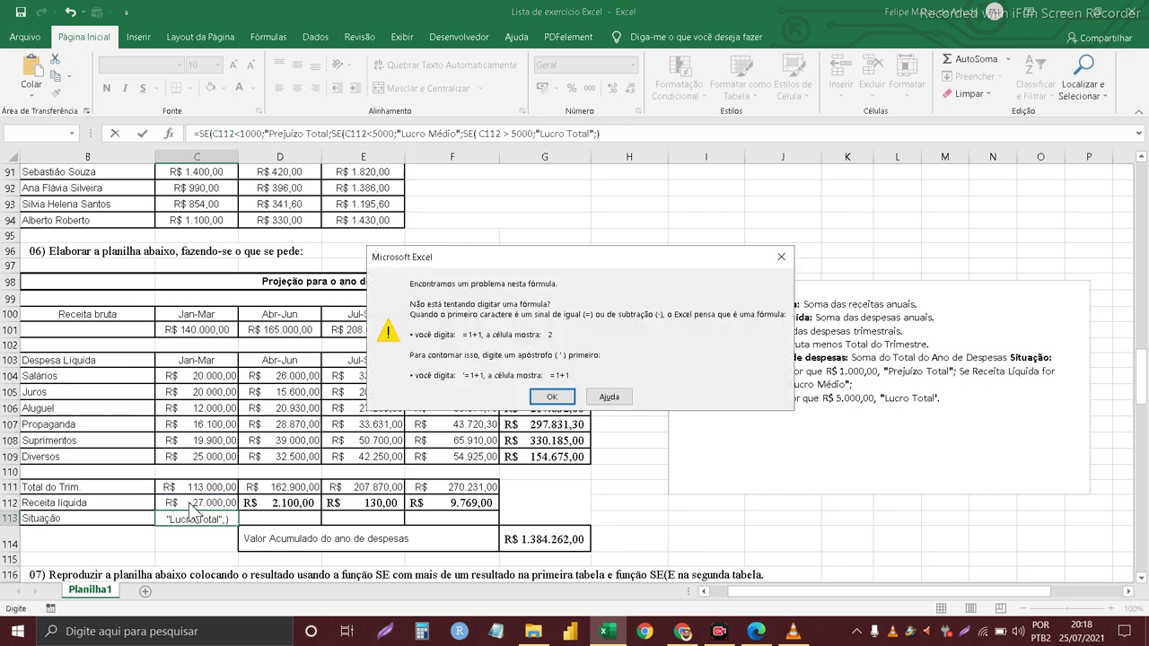
- Dismiss the formula error and replace the space in 'Lucro Médio' with an underscore
key(Return)
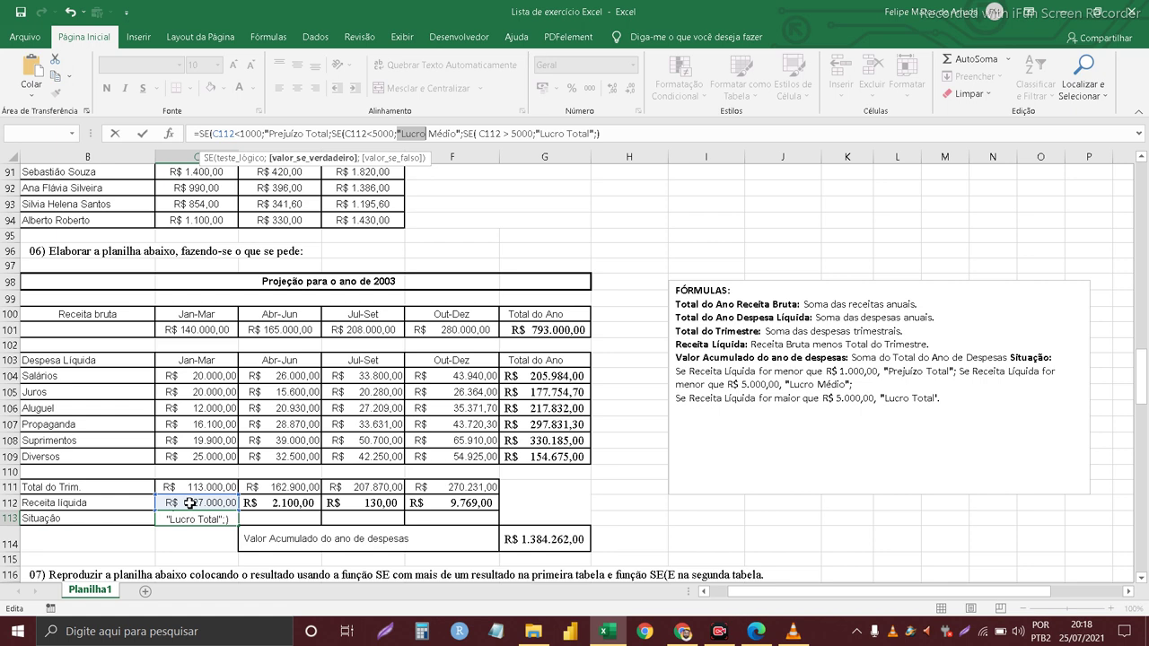
key(Right)
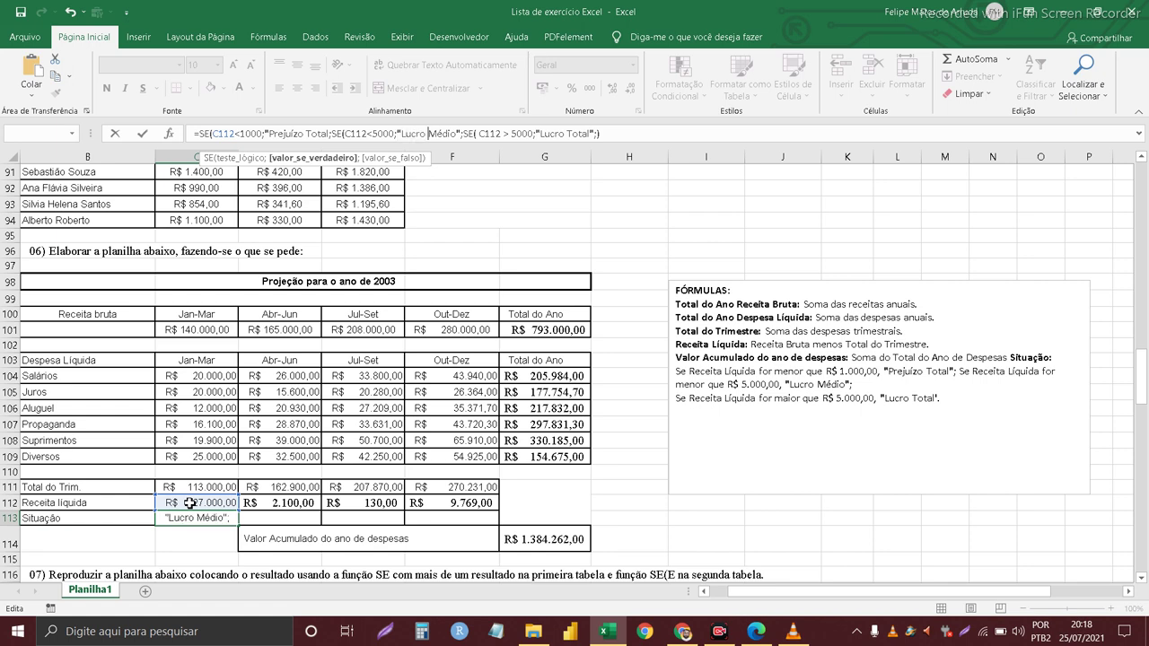
key(Delete)
text(_)
- Insert a ';' before the formula's closing parenthesis and retry, dismissing the new error
key(End)
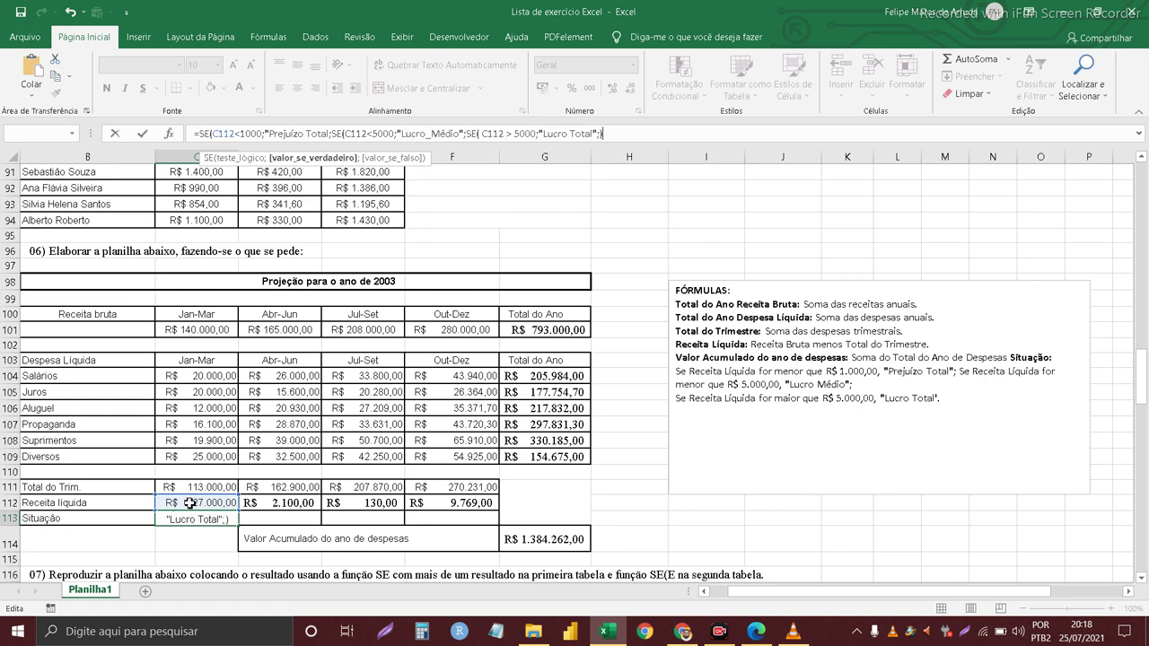
key(Left)
key(Right)
key(Left)
key(Left)
key(Right)
key(Right)
key(Right)
key(Left)
text(;)
key(Return)
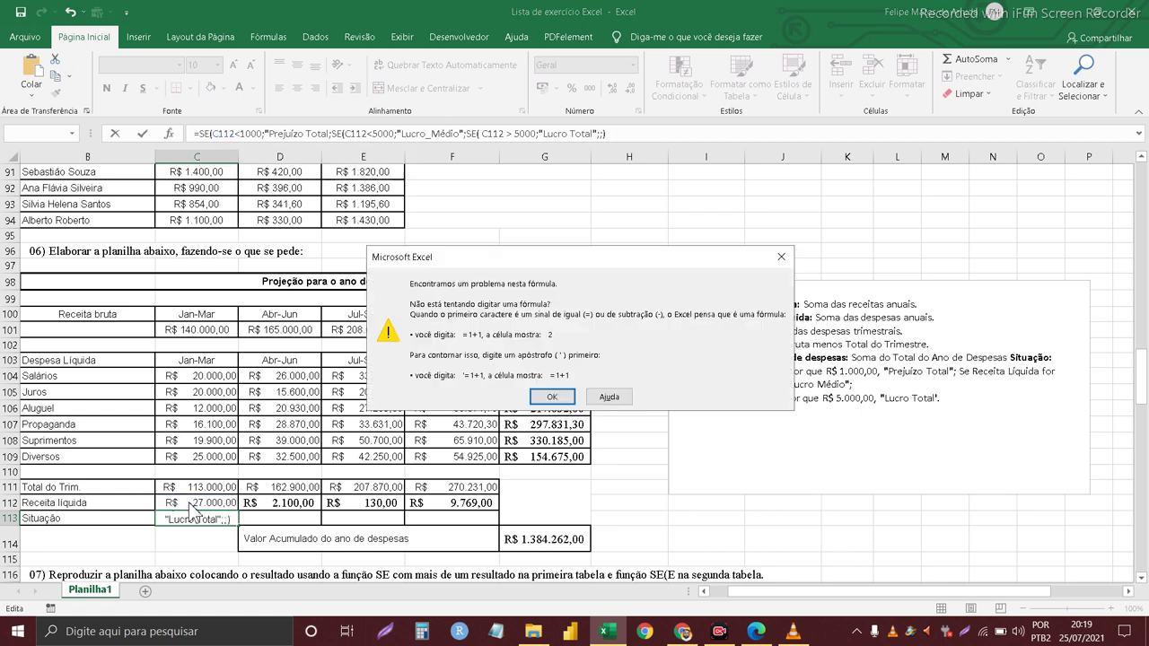
key(Return)
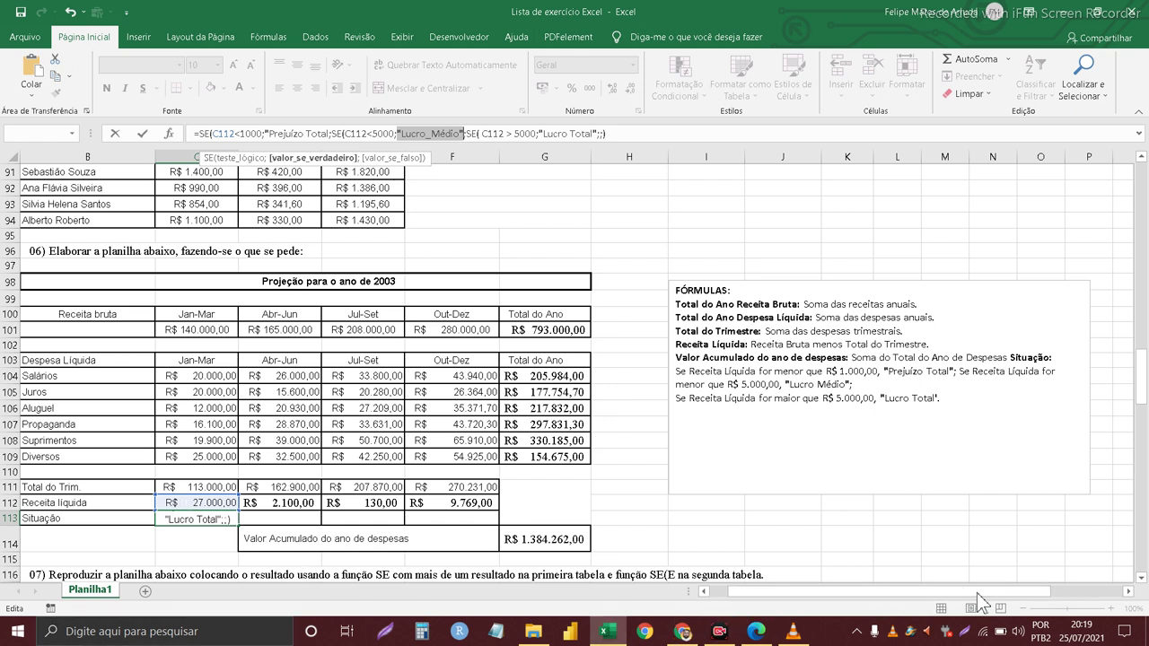
- Review the Prejuízo Total label and the nested C112 tests against 1000 and 5000
key(End)
key(Left)
key(Left)
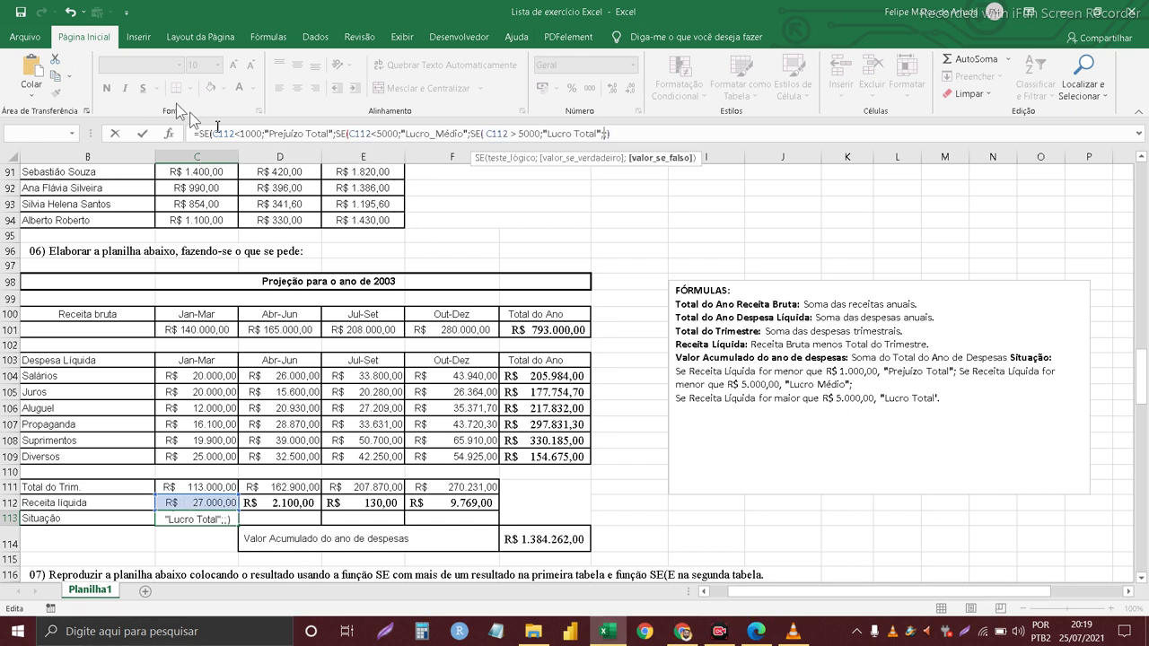
click(274, 136)
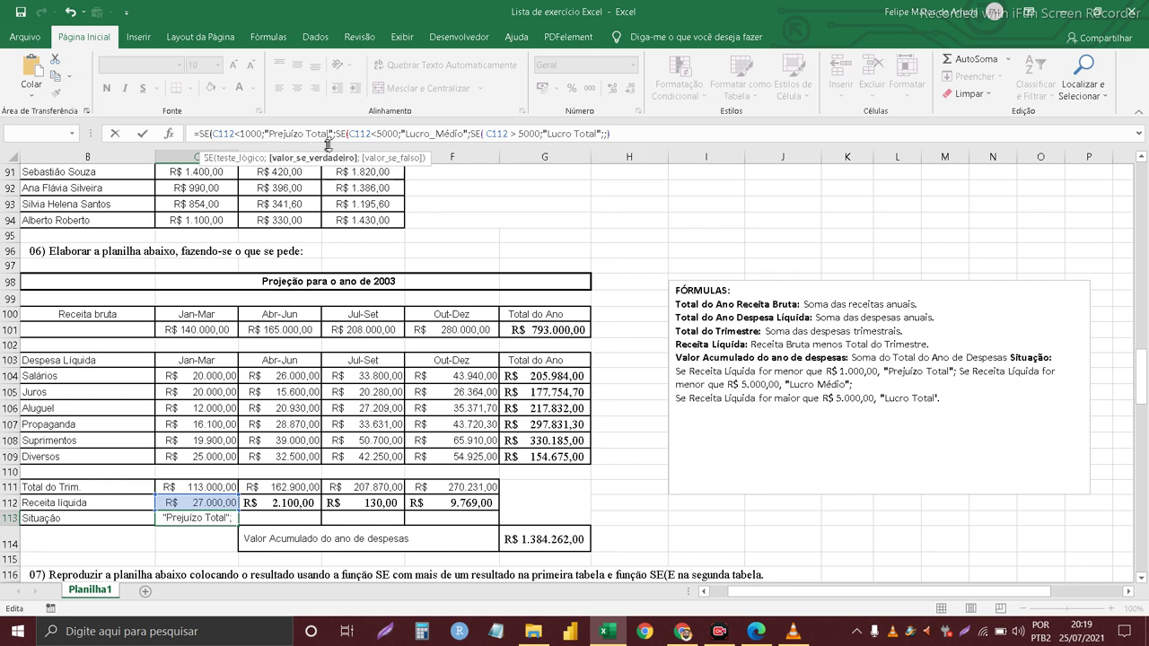
click(333, 136)
click(354, 135)
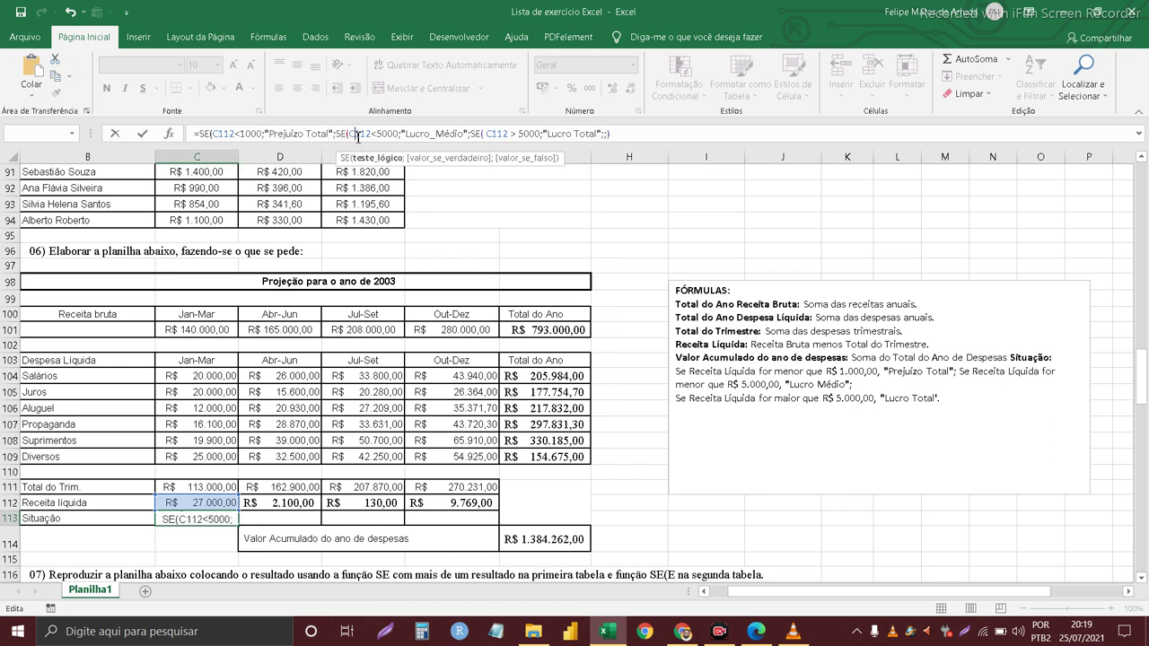
click(225, 133)
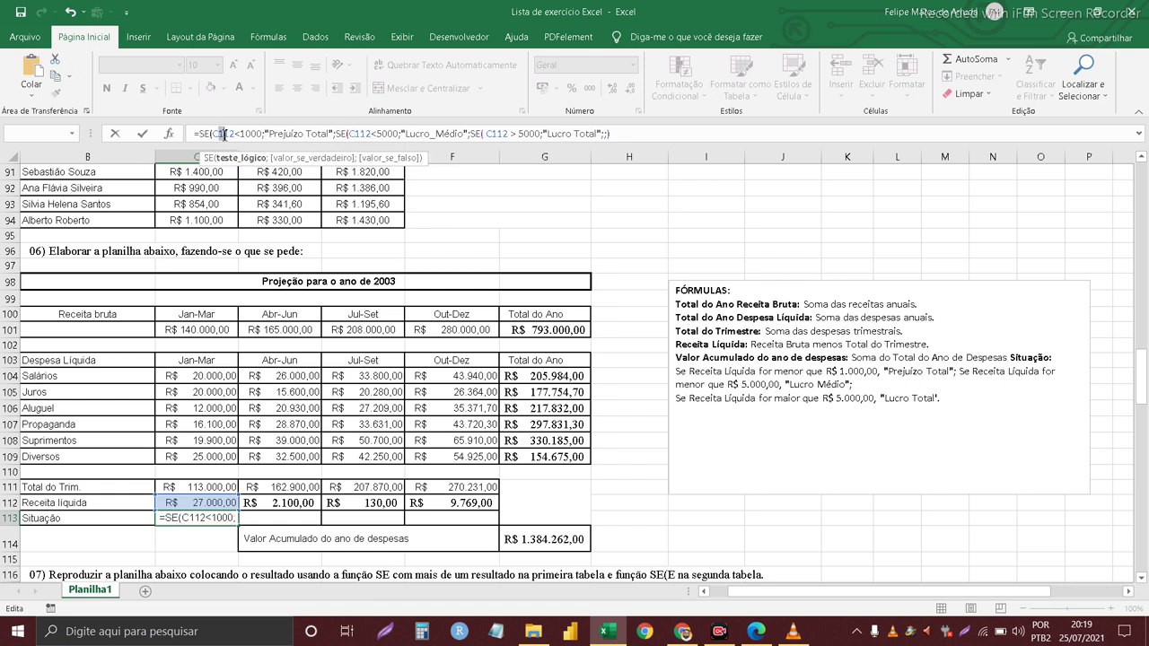
click(244, 133)
click(337, 133)
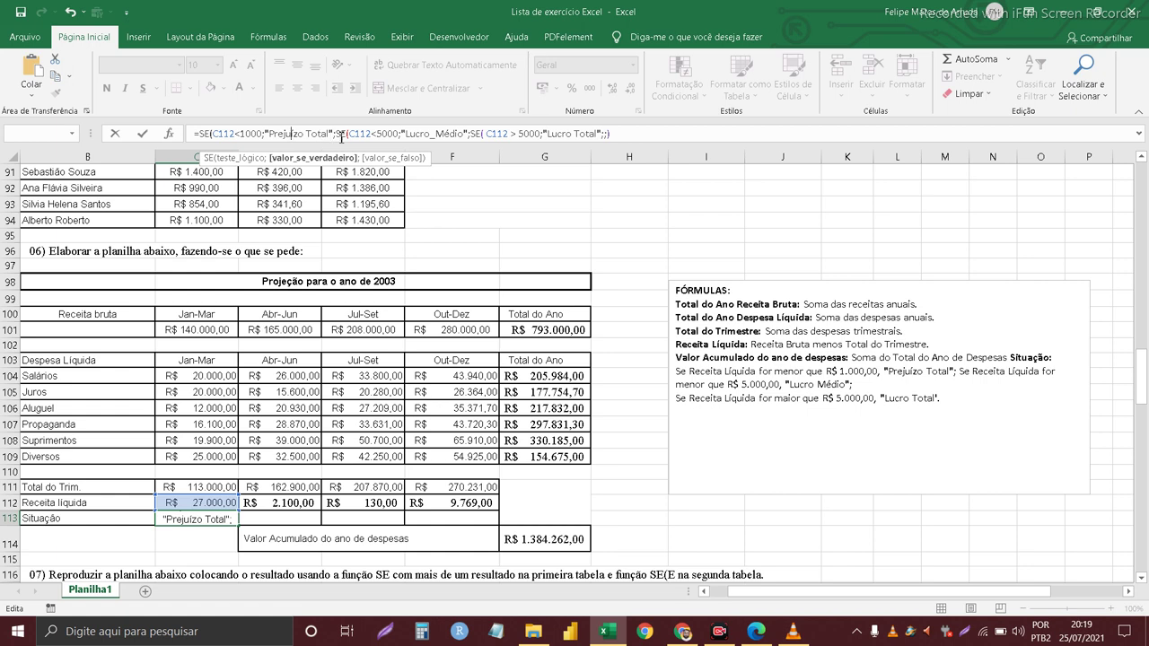
click(374, 133)
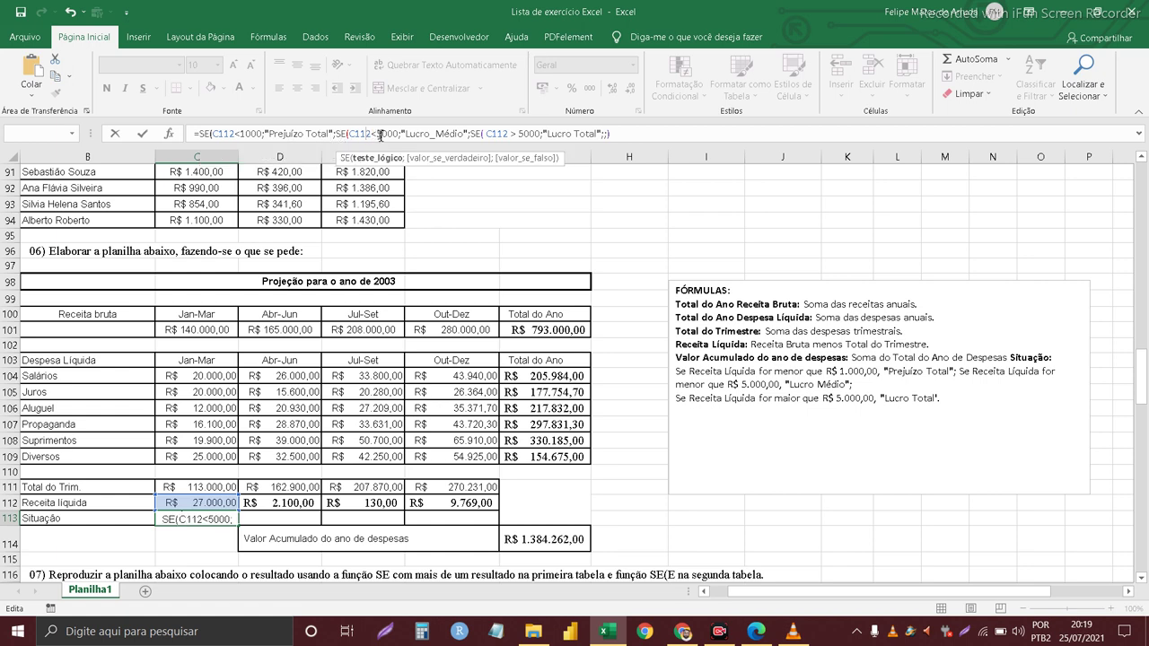
- Check the Lucro Médio label and C112 > 5000 test, then commit so C113 shows Lucro Total
click(433, 133)
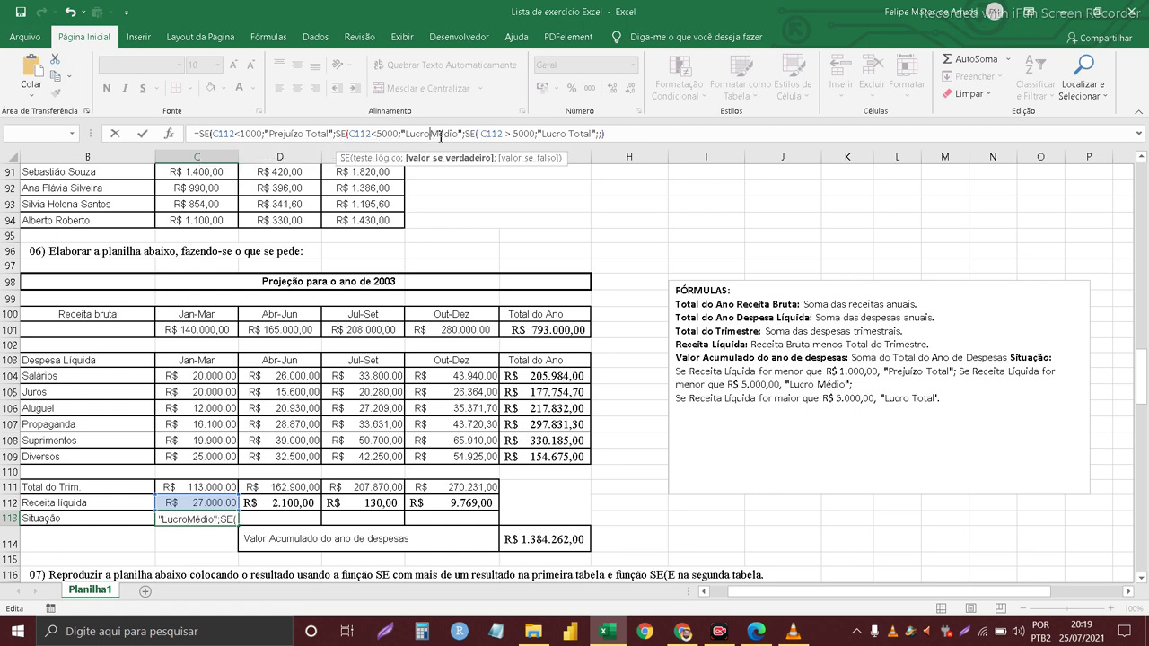
click(516, 133)
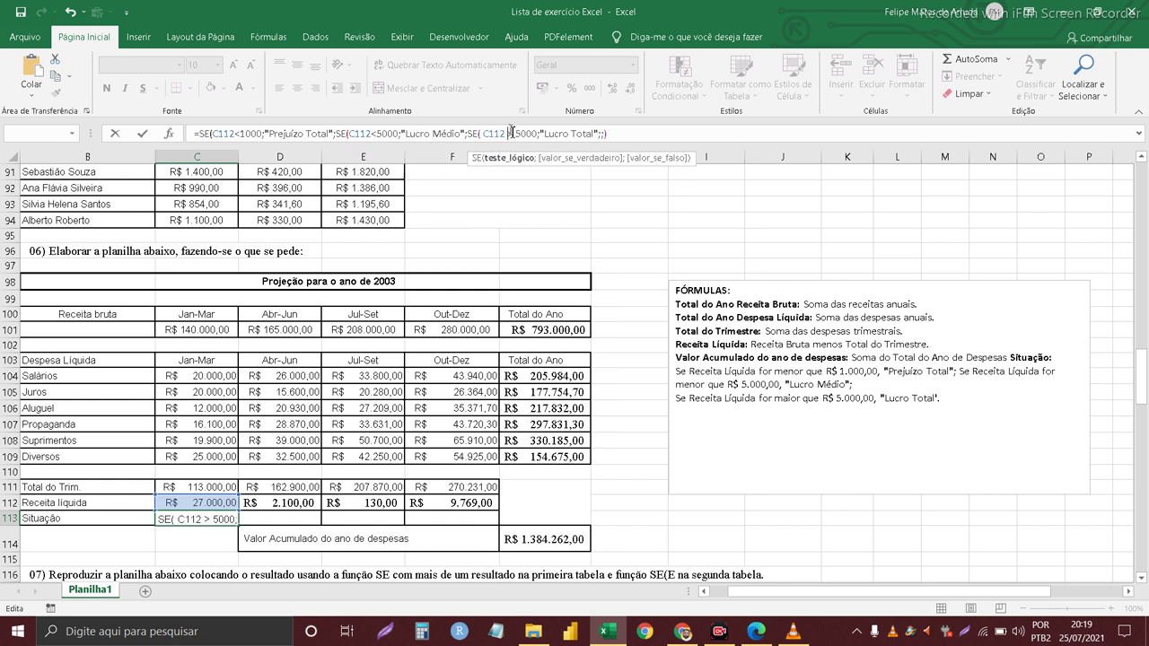
click(606, 134)
key(Return)
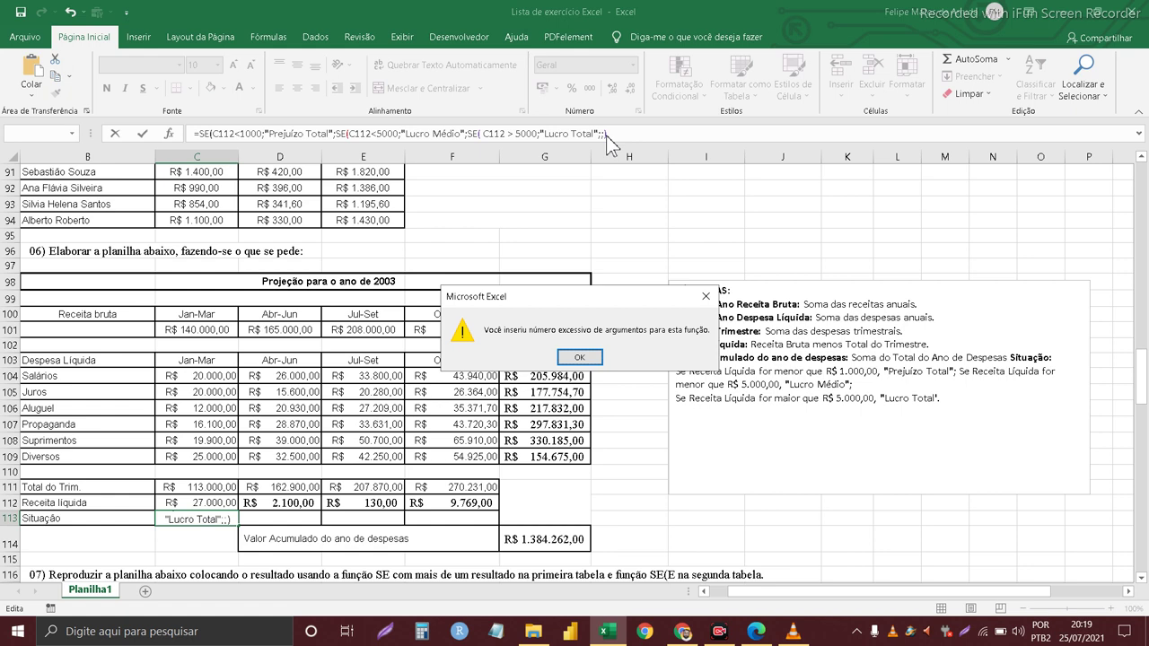
key(Return)
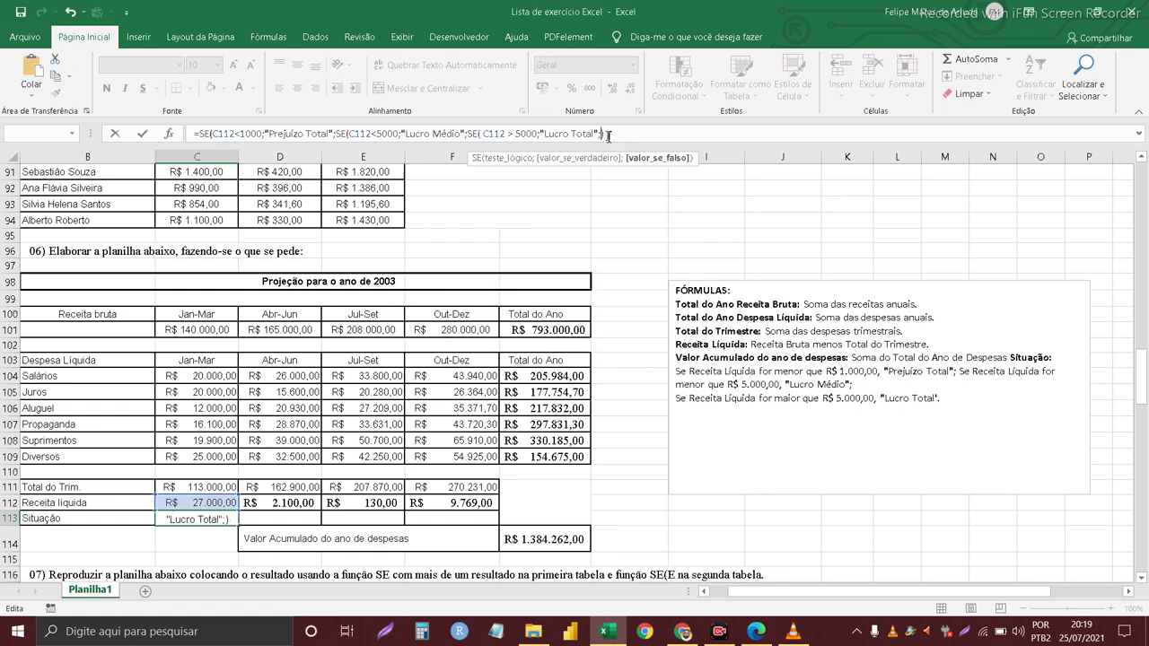
key(Return)
key(Return)
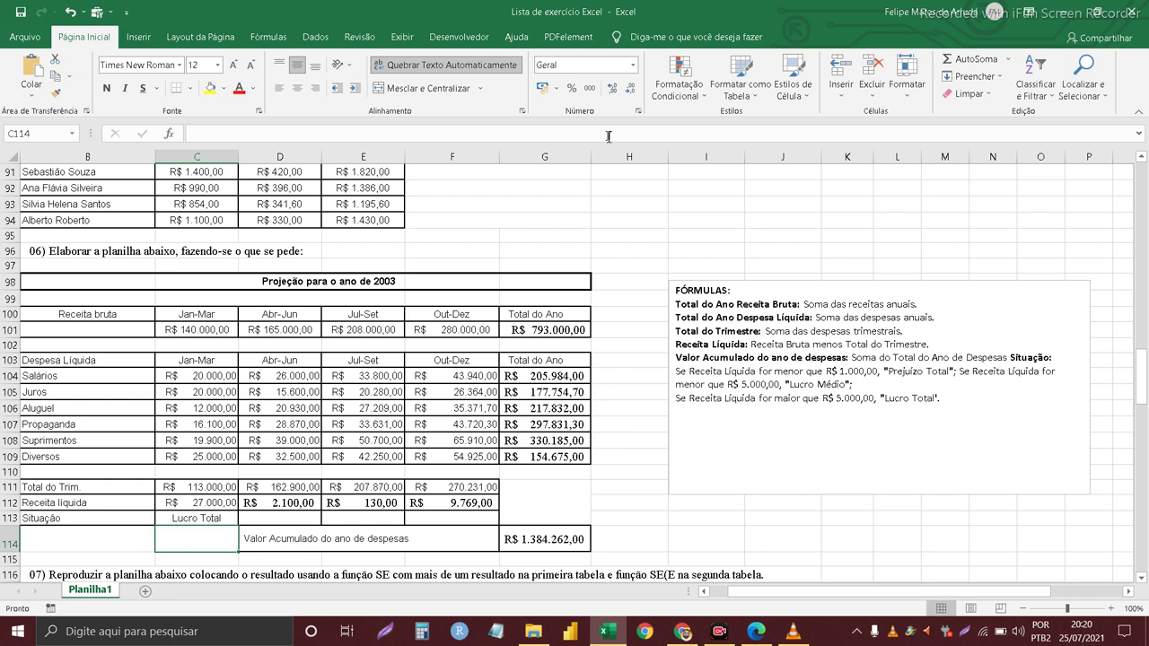
- Fill C113's Situação formula across D113:F113 and verify the Jul-Set and Out-Dez results
key(Up)
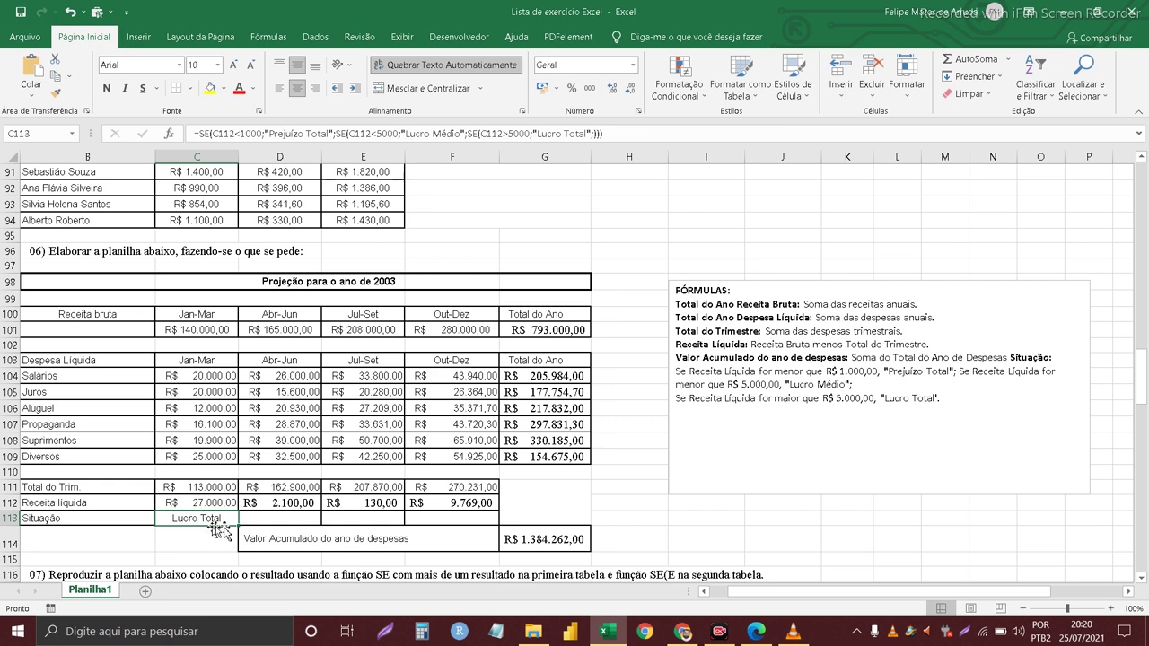
drag(238, 527, 455, 517)
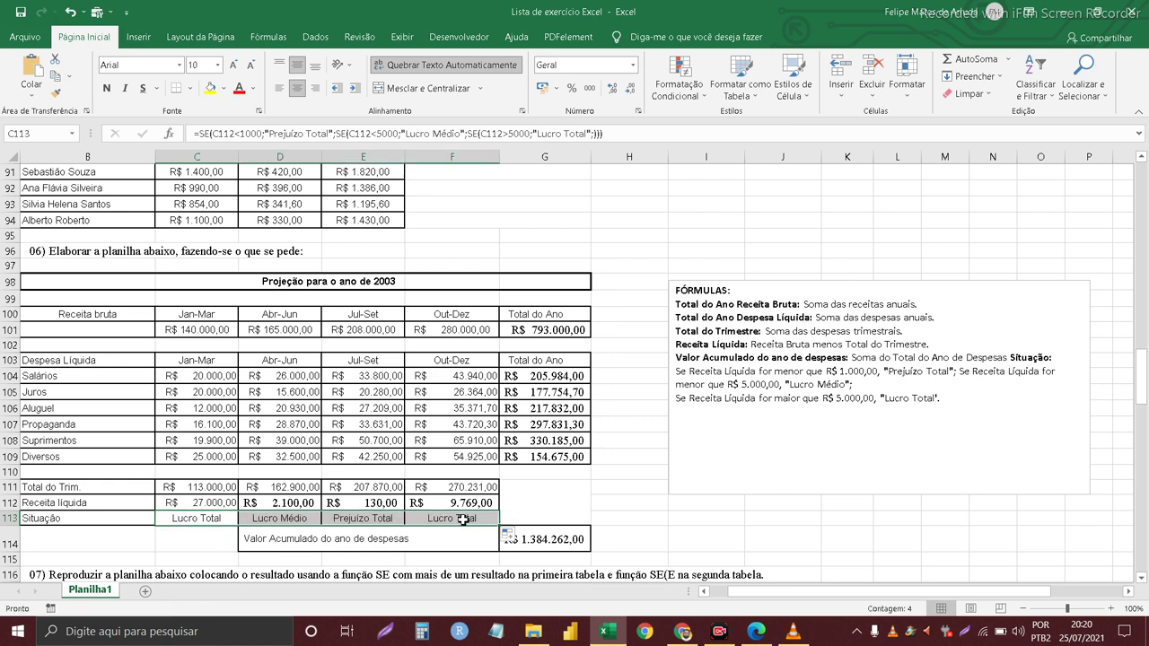
click(297, 519)
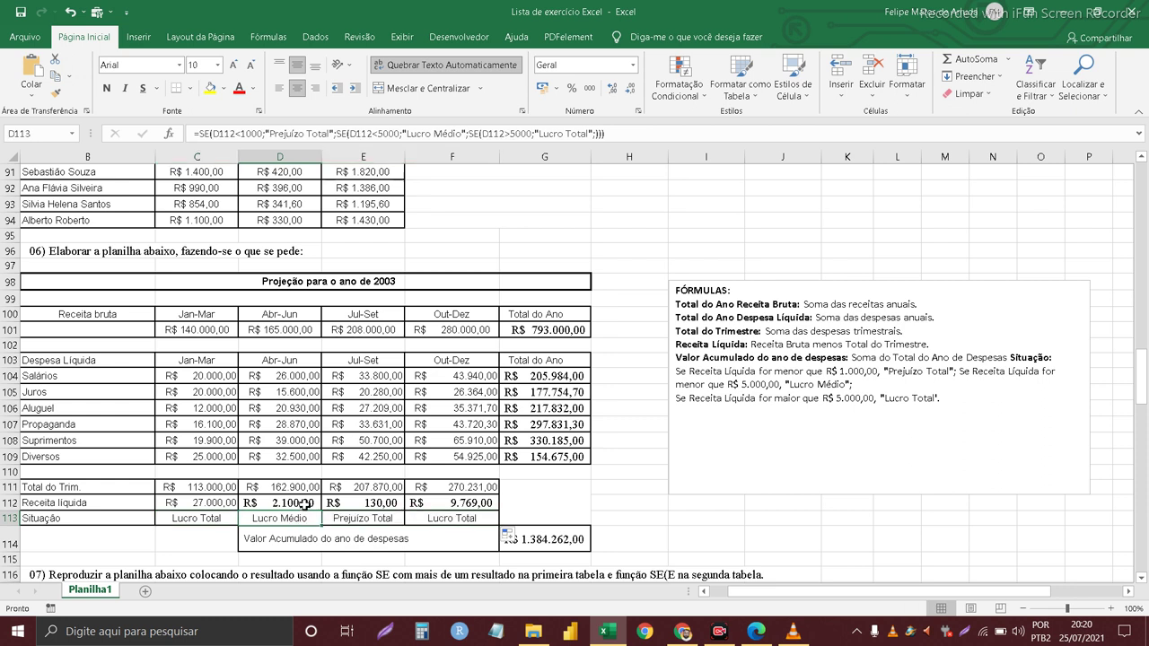
click(373, 516)
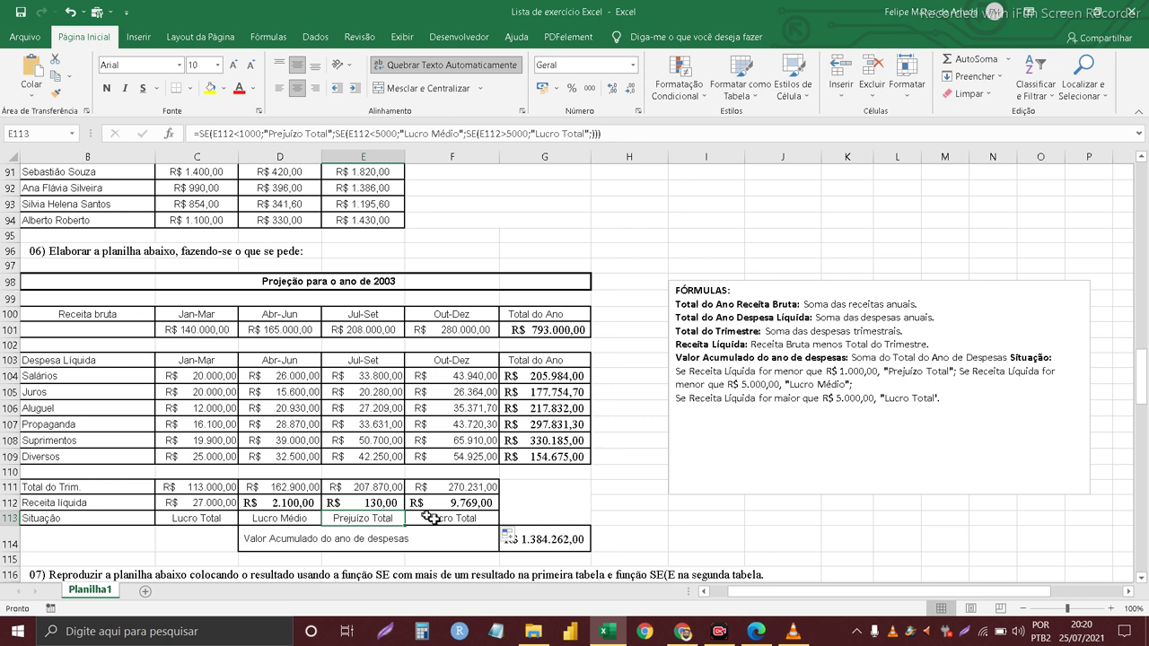
click(443, 518)
click(226, 520)
click(286, 524)
click(351, 524)
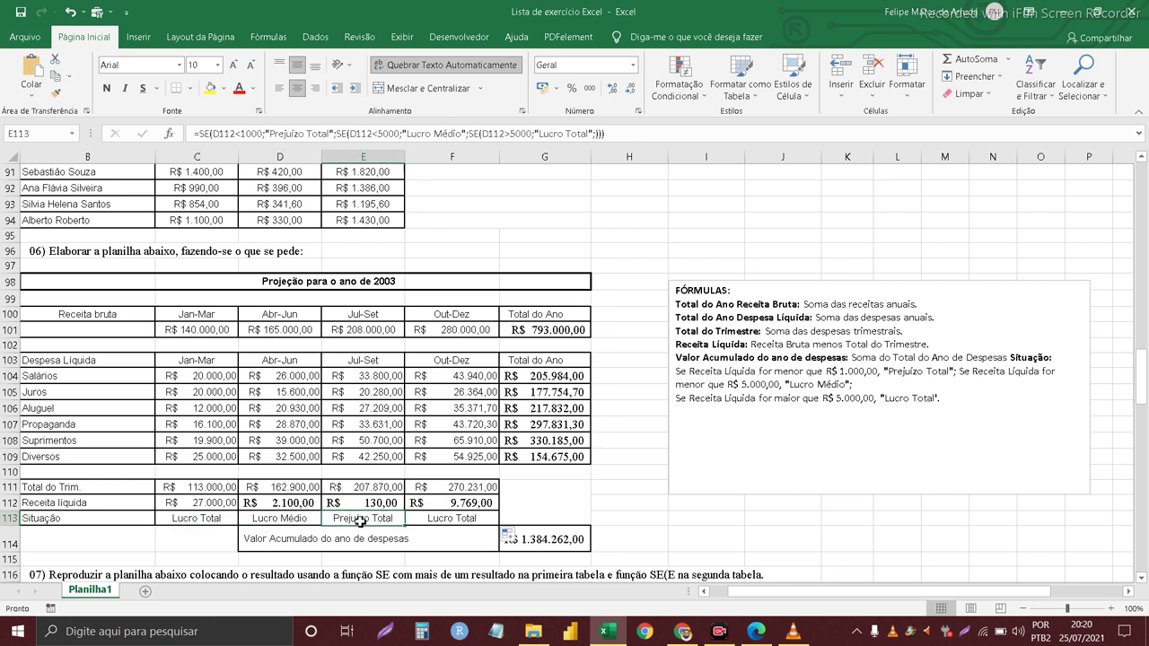
click(423, 521)
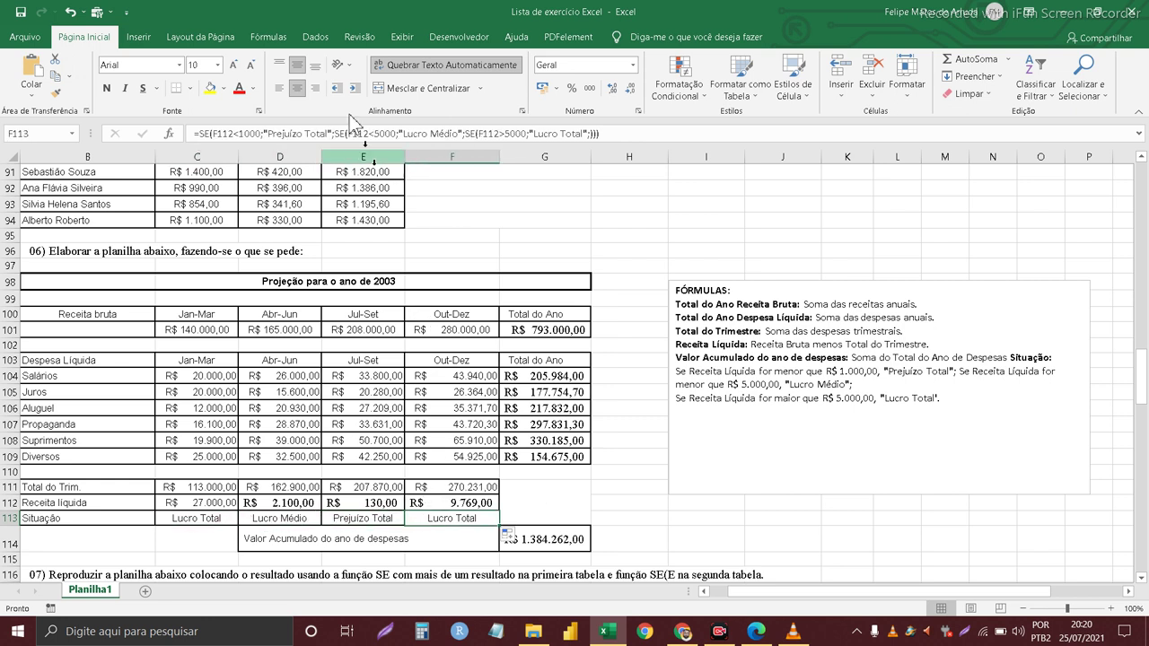
click(221, 133)
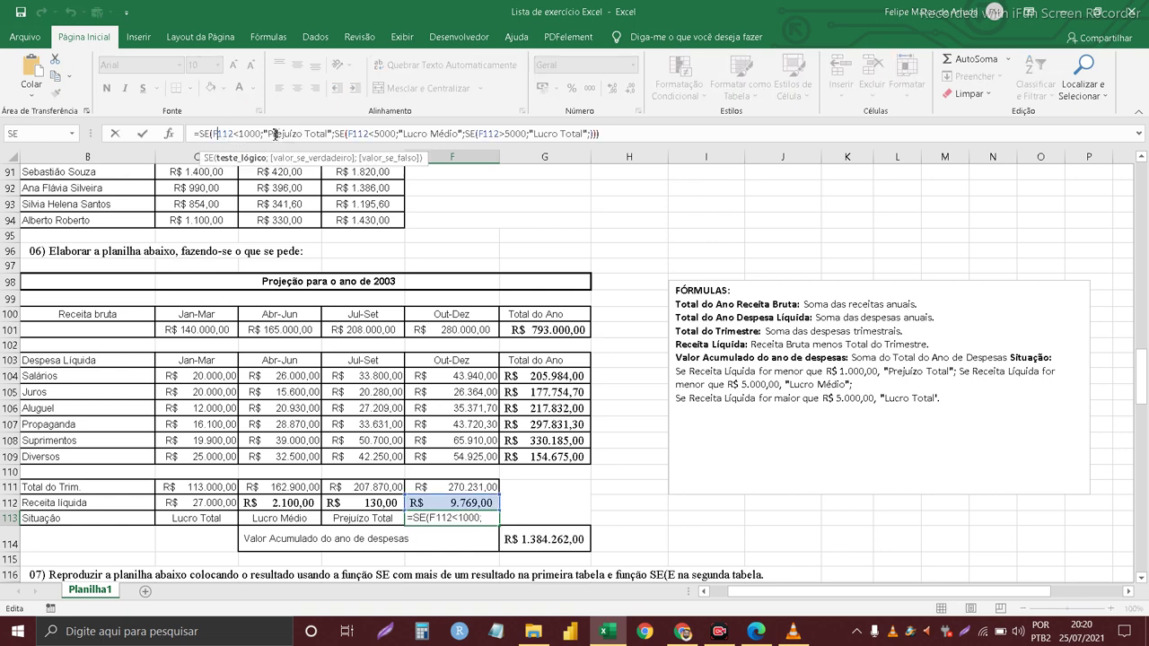
click(276, 134)
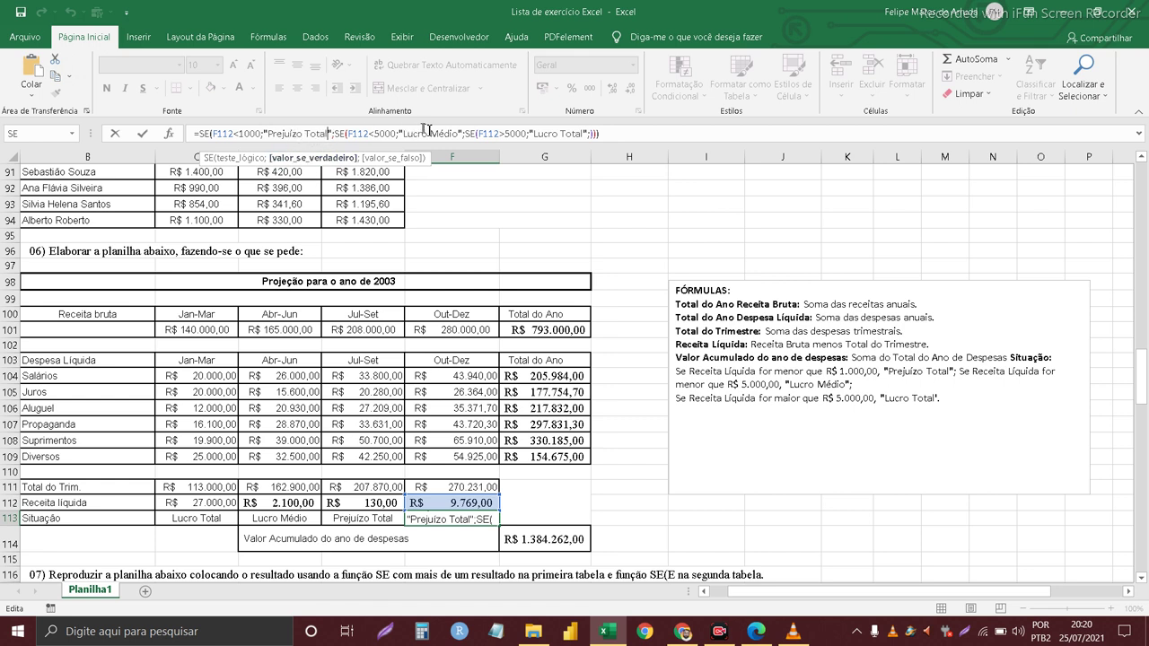
click(460, 132)
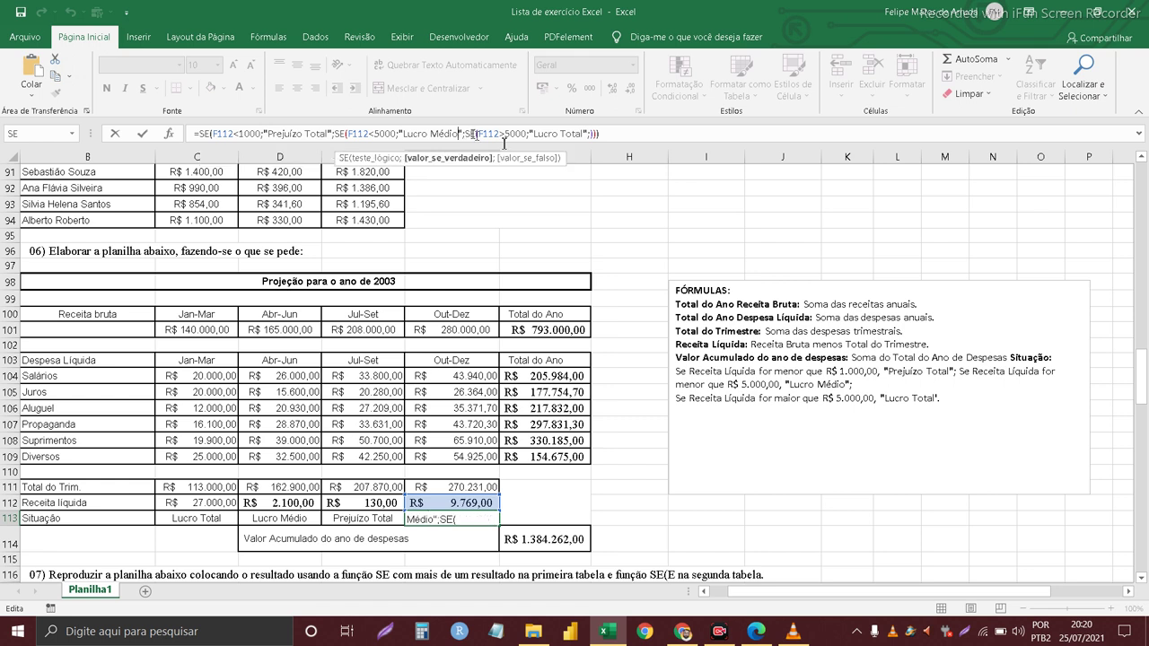
click(593, 133)
text())))
click(600, 132)
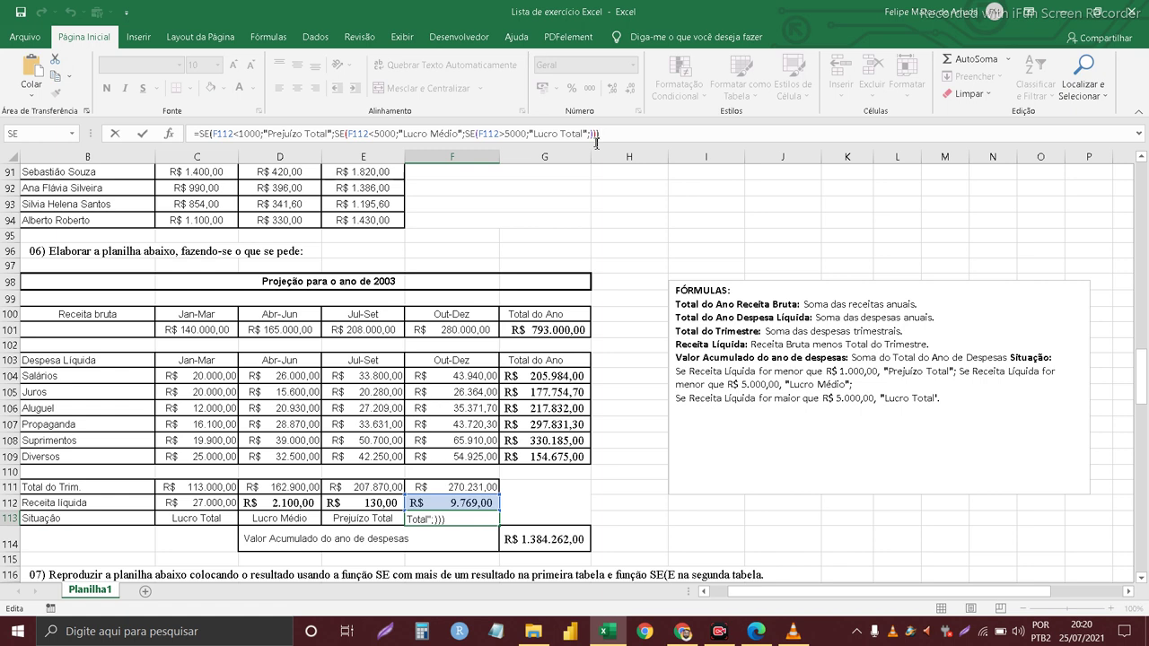
key(ctrl+Return)
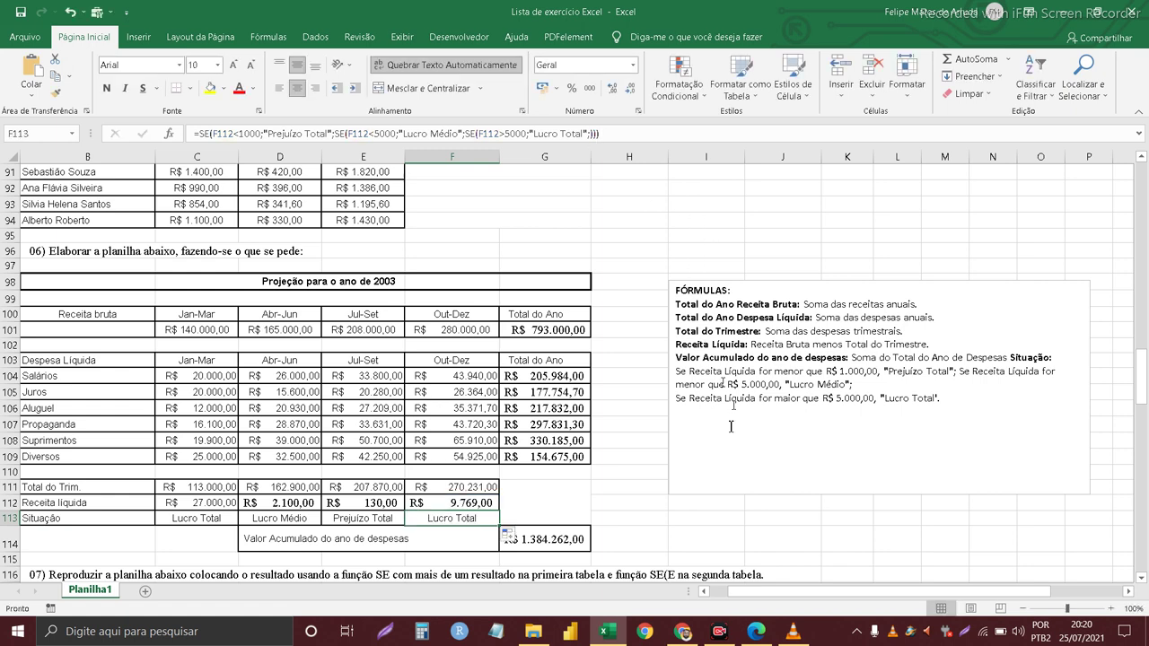
click(596, 423)
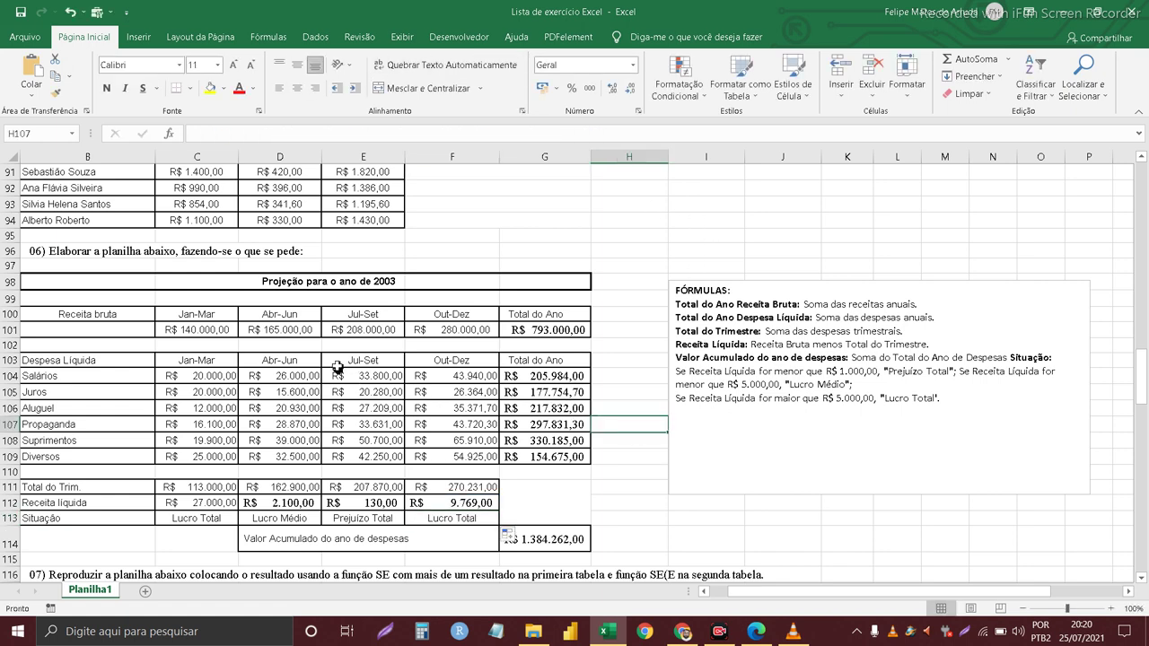
drag(513, 376, 536, 459)
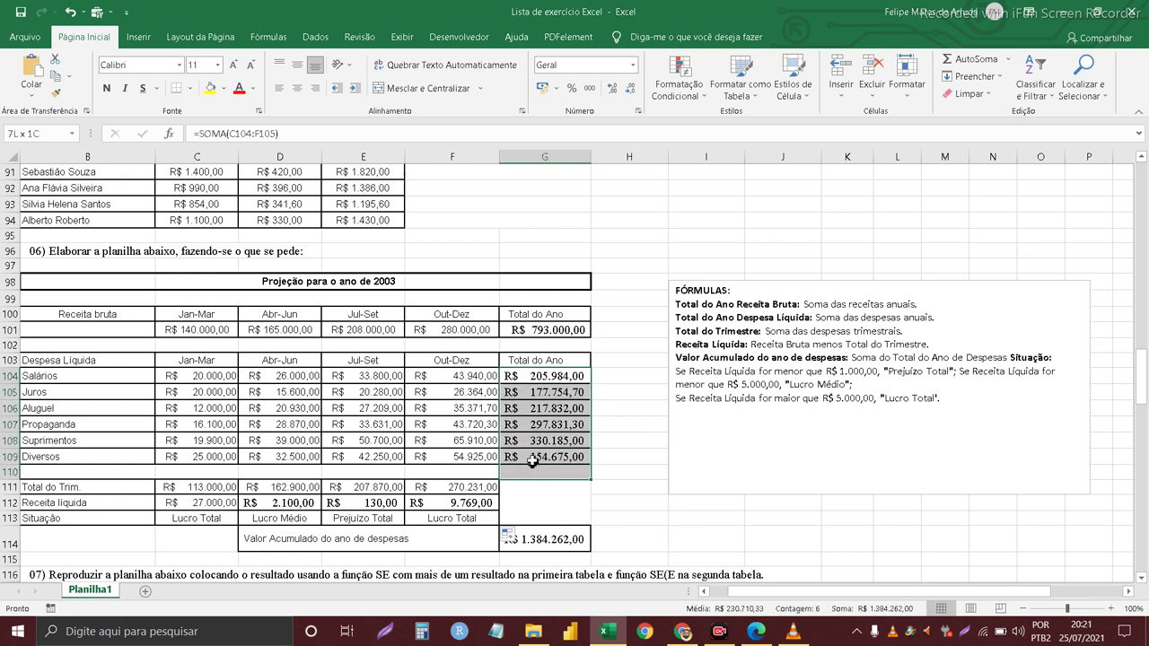
click(627, 381)
click(639, 503)
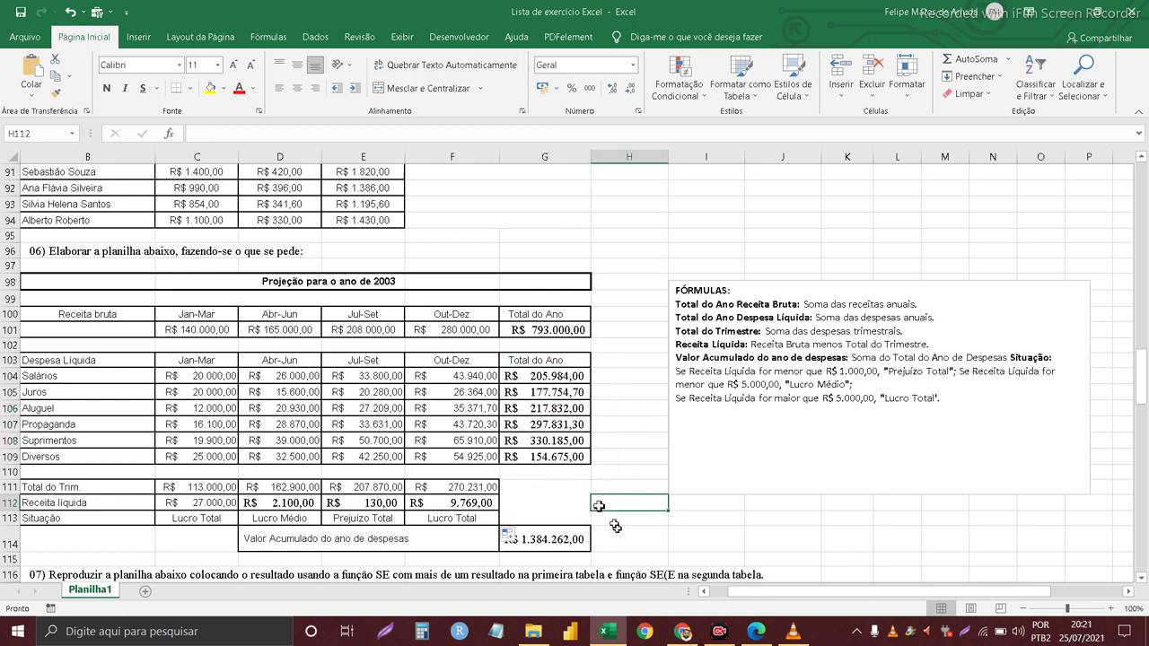
click(565, 500)
click(620, 503)
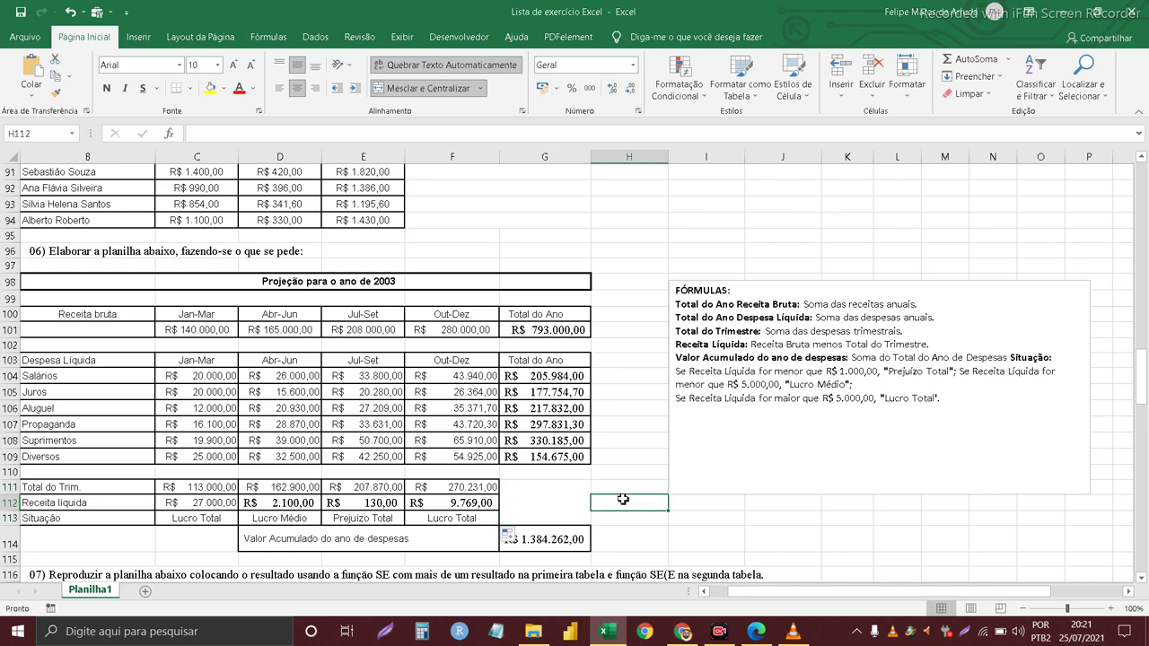